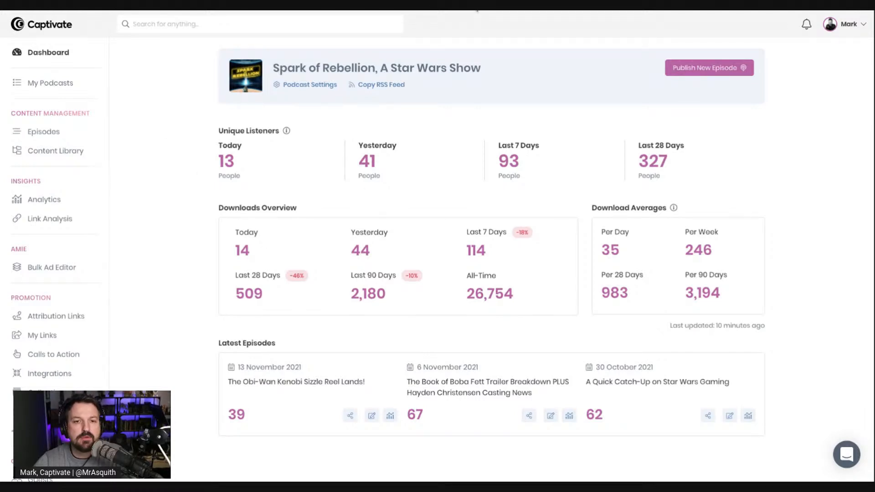
Look over the podcast dashboard and open the show's list of episodes
{"action": "scroll", "coordinate": [225, 207], "scroll_direction": "down", "scroll_amount": 10}
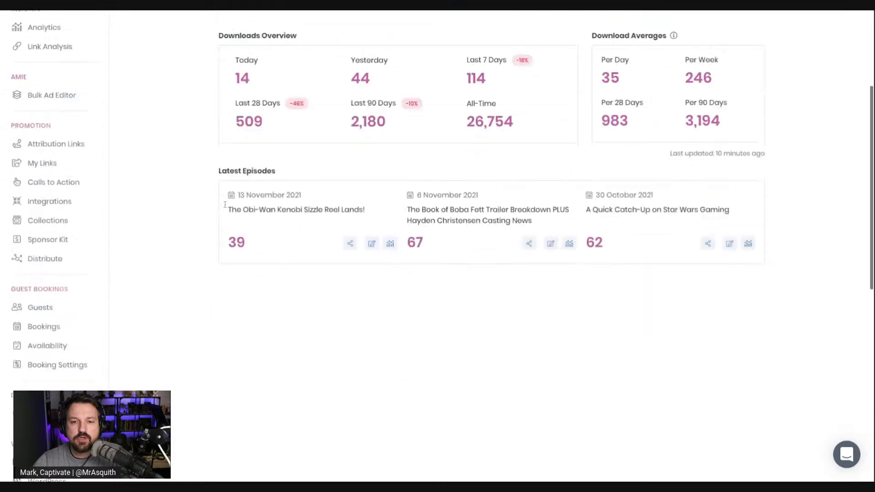
{"action": "scroll", "coordinate": [225, 208], "scroll_direction": "up", "scroll_amount": 10}
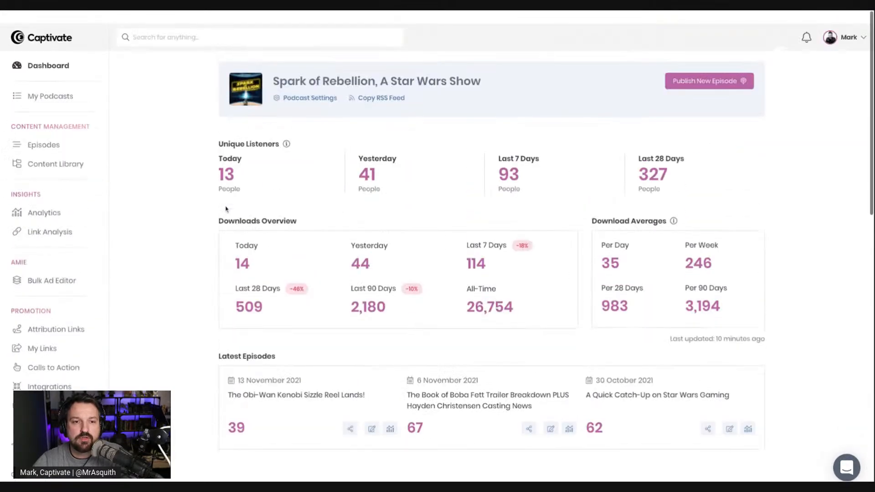
{"action": "left_click", "coordinate": [68, 133]}
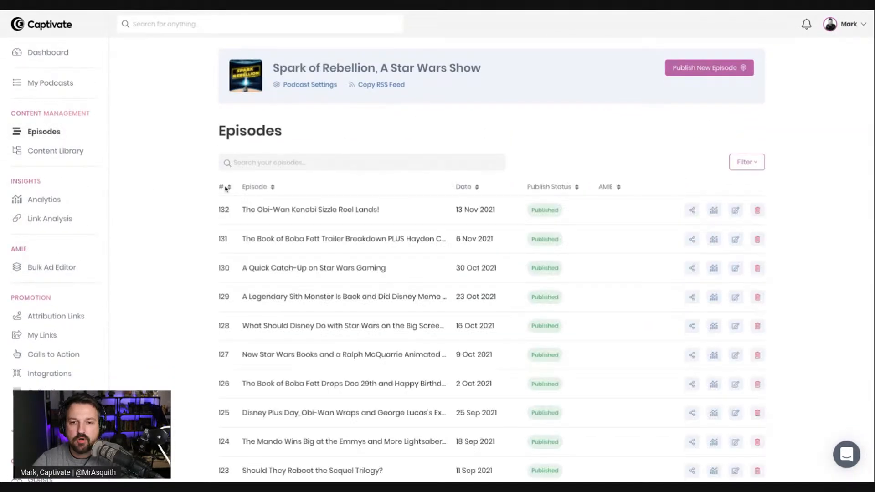
{"action": "scroll", "coordinate": [171, 194], "scroll_direction": "down", "scroll_amount": 2}
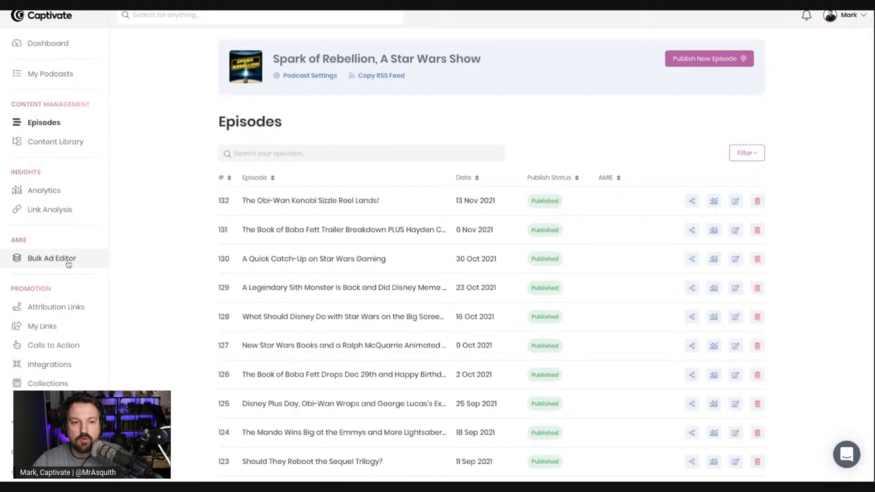
Open episode 132 for editing and examine its AMIE section with the pre-roll, mid-roll and post-roll ad options
{"action": "left_click", "coordinate": [736, 201]}
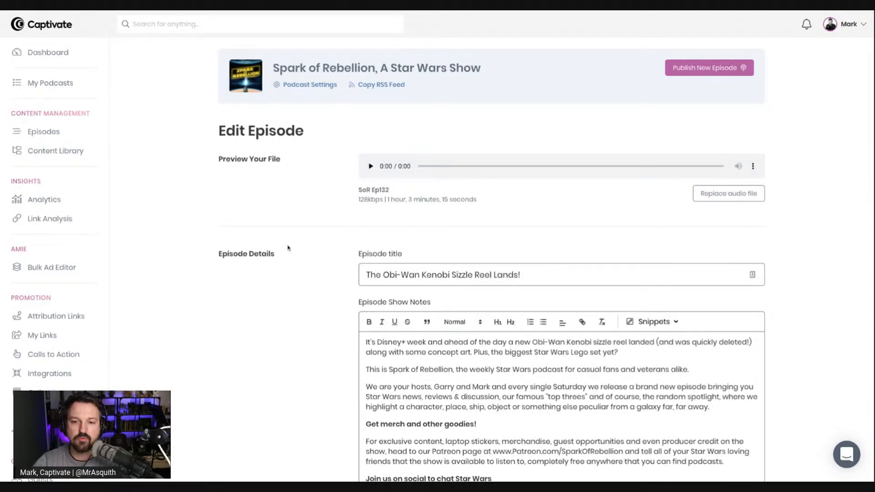
{"action": "scroll", "coordinate": [286, 248], "scroll_direction": "down", "scroll_amount": 3}
{"action": "scroll", "coordinate": [287, 249], "scroll_direction": "down", "scroll_amount": 5}
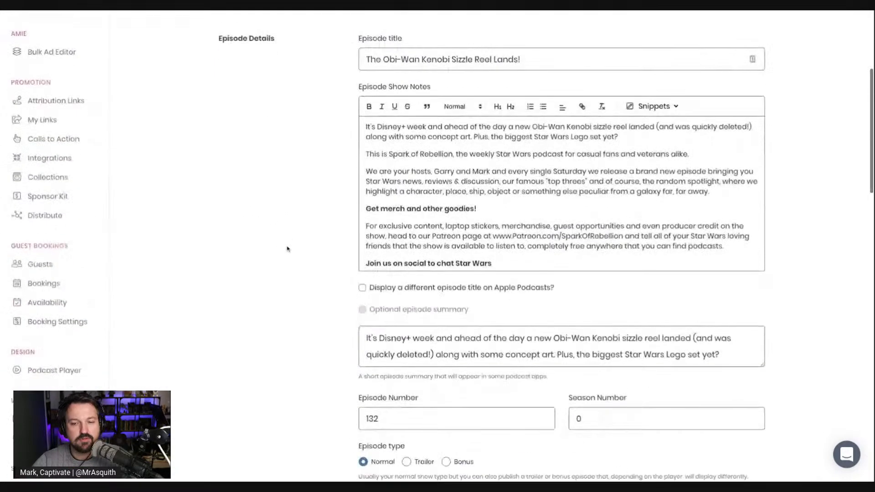
{"action": "scroll", "coordinate": [287, 249], "scroll_direction": "down", "scroll_amount": 12}
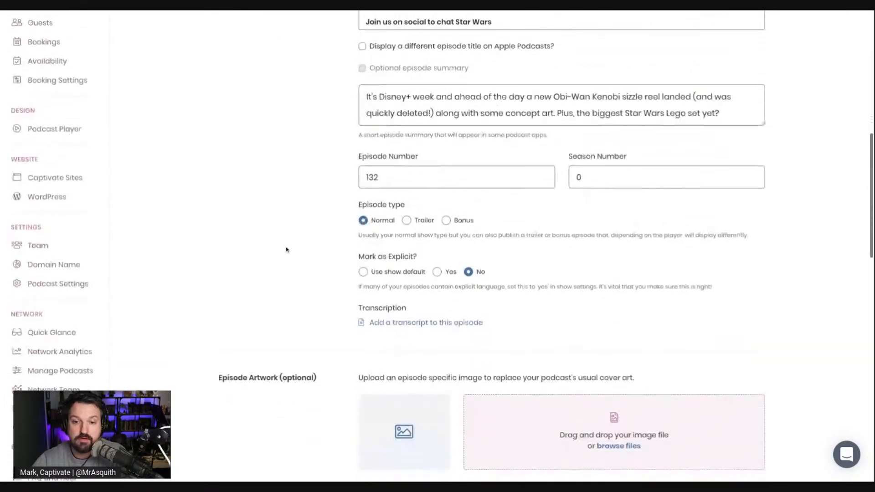
{"action": "scroll", "coordinate": [285, 250], "scroll_direction": "down", "scroll_amount": 3}
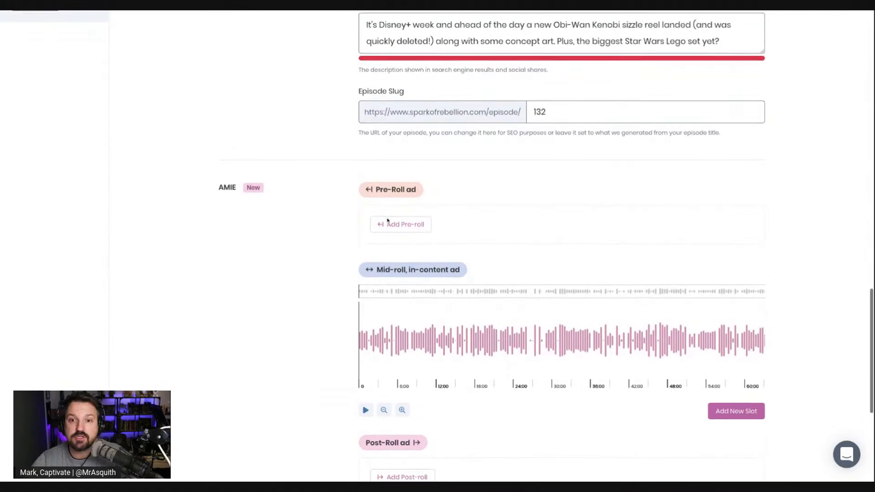
{"action": "scroll", "coordinate": [403, 348], "scroll_direction": "down", "scroll_amount": 1}
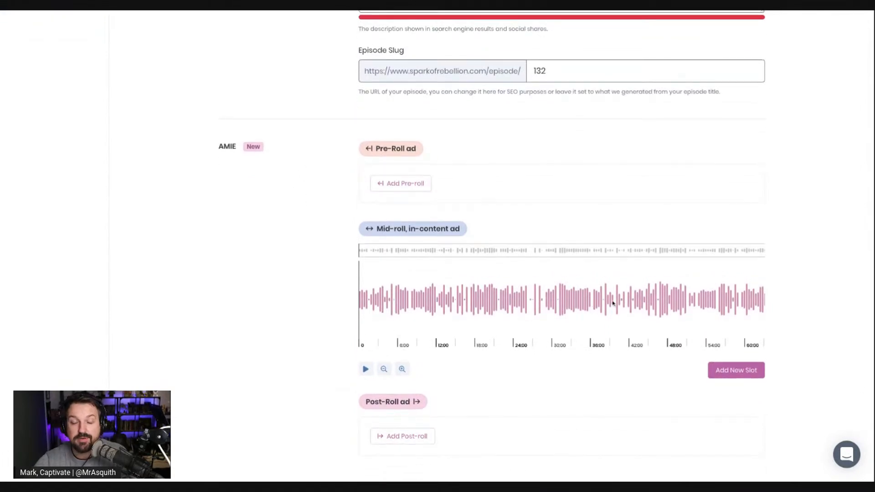
{"action": "scroll", "coordinate": [525, 301], "scroll_direction": "down", "scroll_amount": 1}
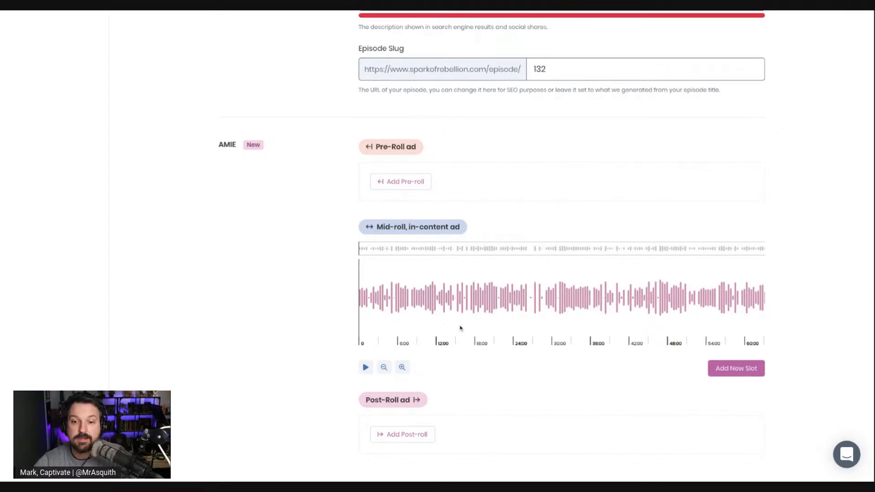
{"action": "scroll", "coordinate": [386, 354], "scroll_direction": "down", "scroll_amount": 1}
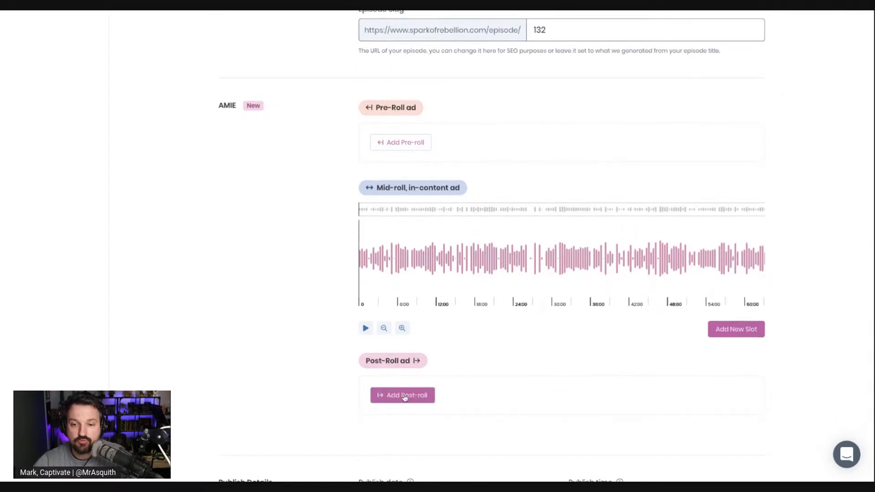
{"action": "scroll", "coordinate": [139, 184], "scroll_direction": "up", "scroll_amount": 15}
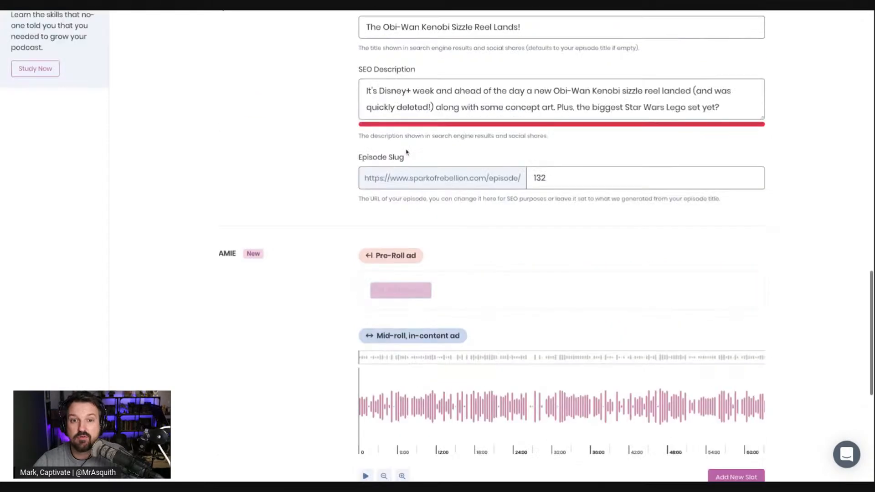
{"action": "scroll", "coordinate": [155, 183], "scroll_direction": "up", "scroll_amount": 10}
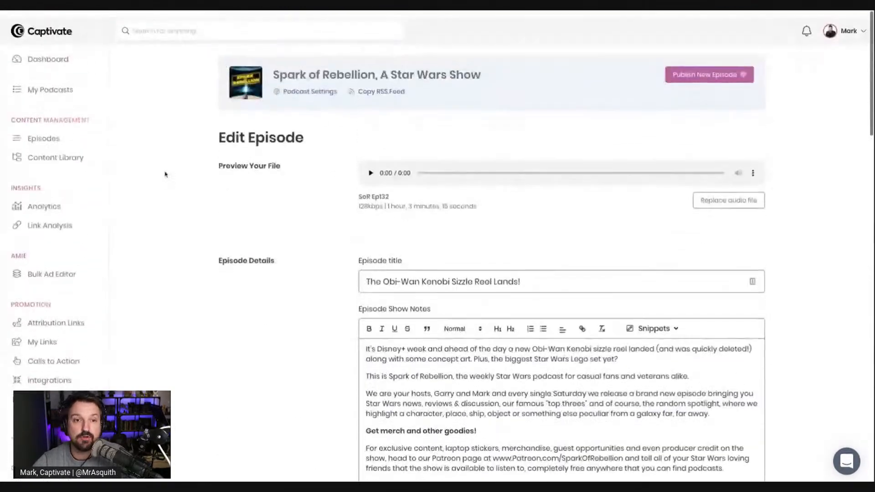
Return to the episode list and open the Bulk Ad Editor to view its Pre & Post Roll options
{"action": "left_click", "coordinate": [53, 133]}
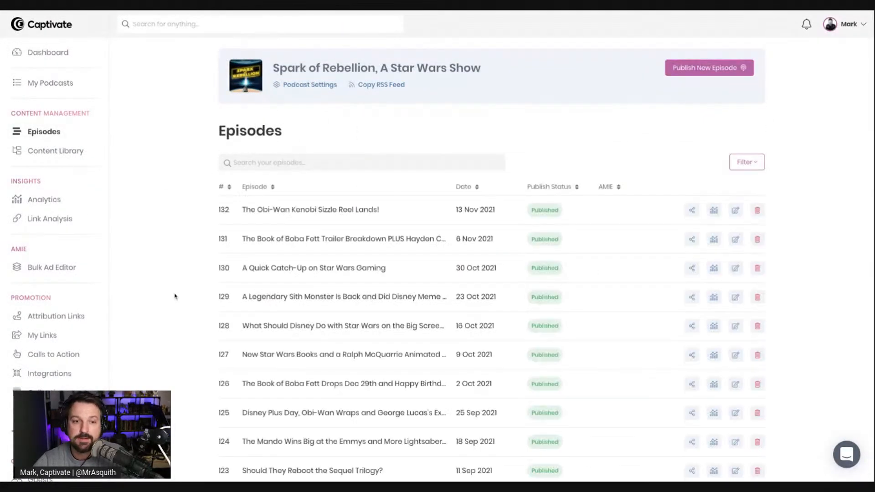
{"action": "left_click", "coordinate": [64, 272]}
{"action": "scroll", "coordinate": [319, 228], "scroll_direction": "down", "scroll_amount": 2}
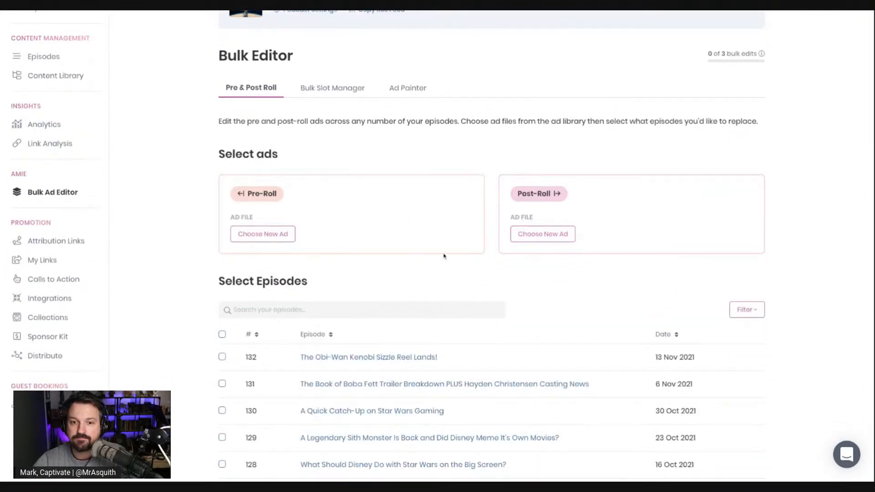
Show the Bulk Slot Manager and examine the waveform editors of the most recent episodes
{"action": "left_click", "coordinate": [336, 91]}
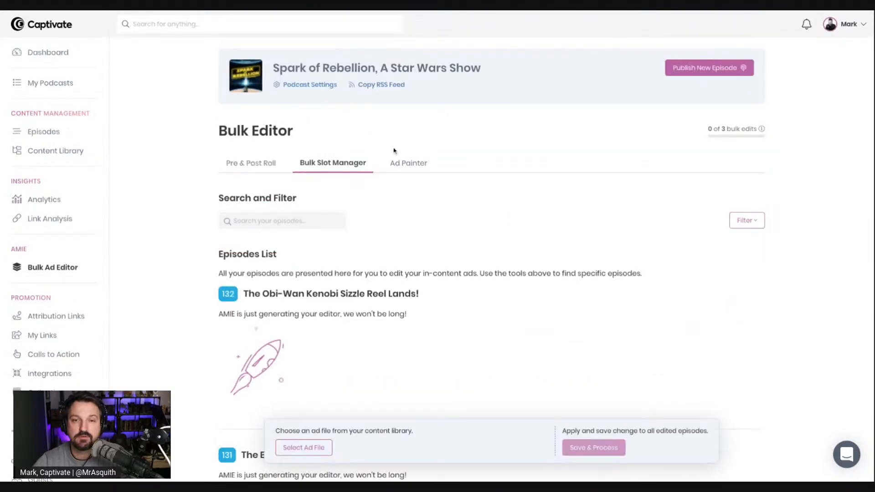
{"action": "scroll", "coordinate": [412, 165], "scroll_direction": "down", "scroll_amount": 6}
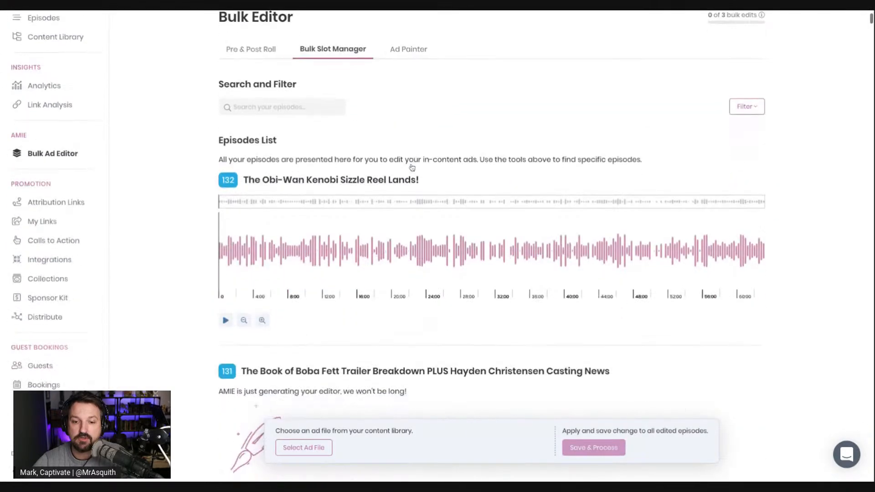
{"action": "scroll", "coordinate": [412, 167], "scroll_direction": "down", "scroll_amount": 2}
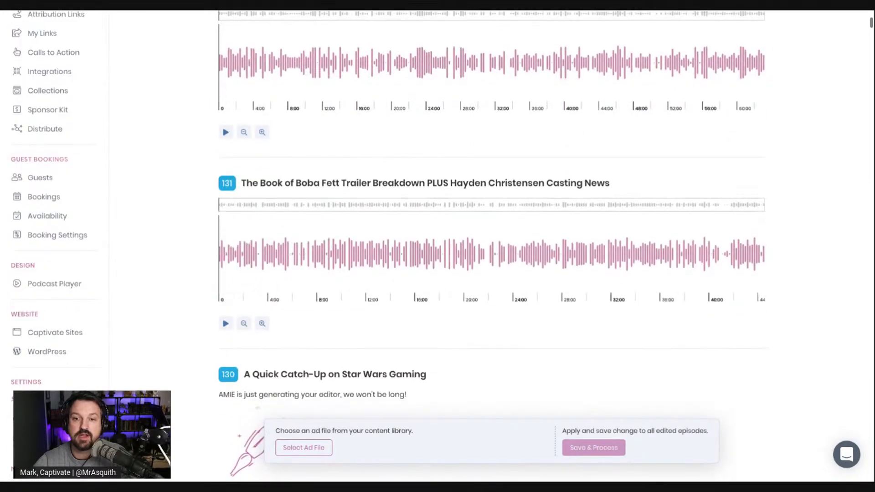
Show the Ad Painter in the Bulk Editor and look over its episodes list
{"action": "left_click", "coordinate": [416, 161]}
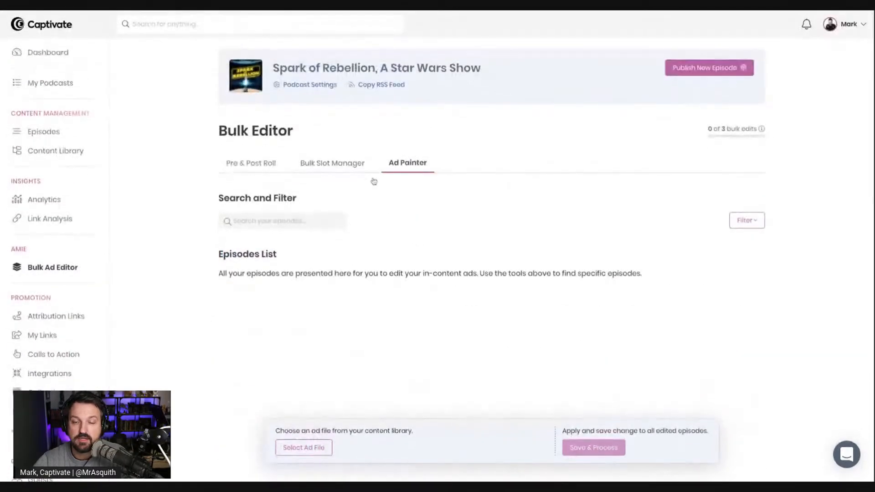
{"action": "scroll", "coordinate": [274, 196], "scroll_direction": "down", "scroll_amount": 1}
{"action": "scroll", "coordinate": [182, 210], "scroll_direction": "down", "scroll_amount": 3}
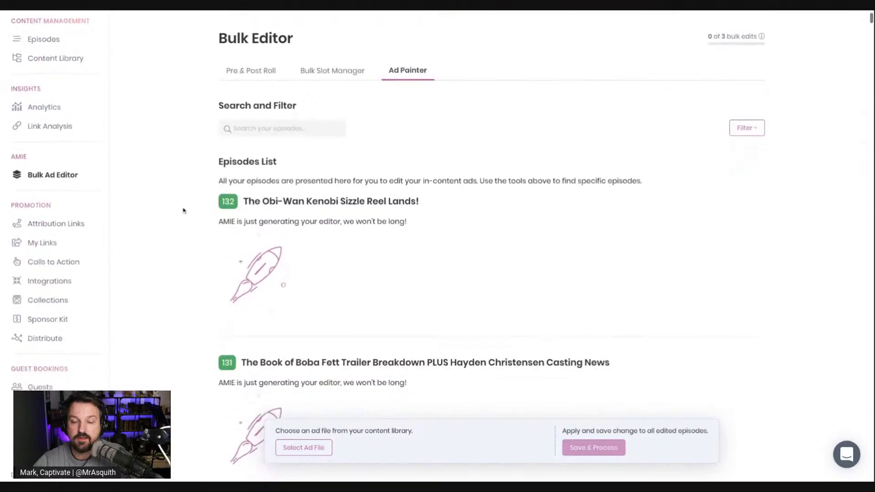
{"action": "scroll", "coordinate": [184, 210], "scroll_direction": "down", "scroll_amount": 1}
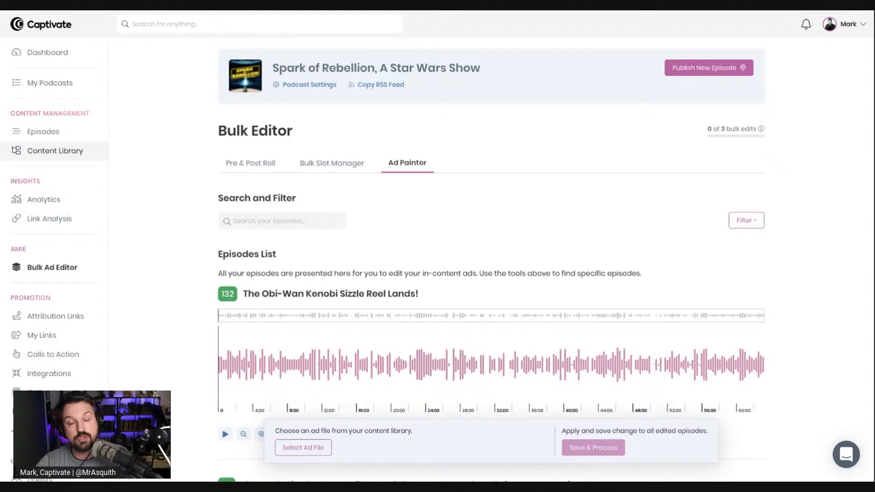
Open the Content Library and look through the uploaded media files
{"action": "left_click", "coordinate": [72, 155]}
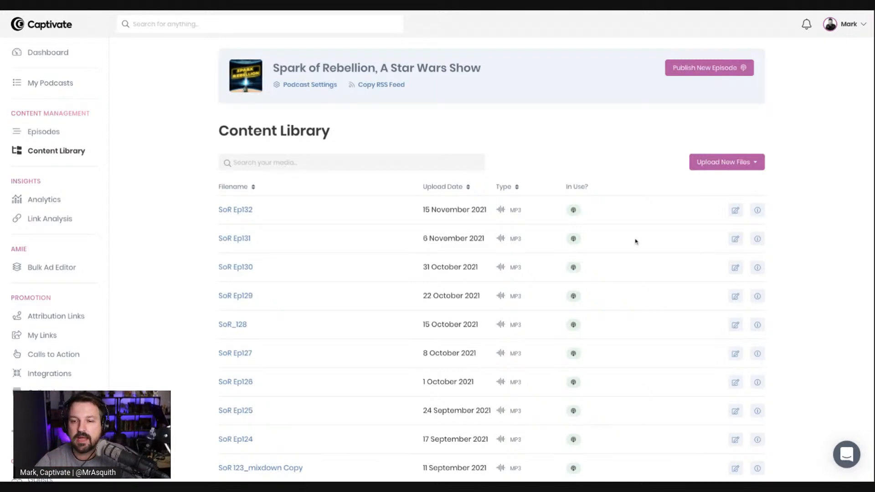
{"action": "scroll", "coordinate": [501, 255], "scroll_direction": "down", "scroll_amount": 10}
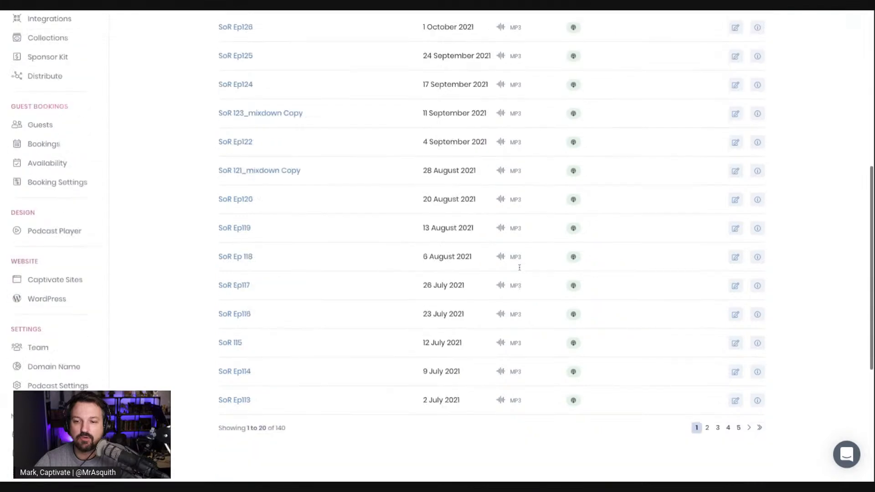
{"action": "scroll", "coordinate": [490, 258], "scroll_direction": "up", "scroll_amount": 12}
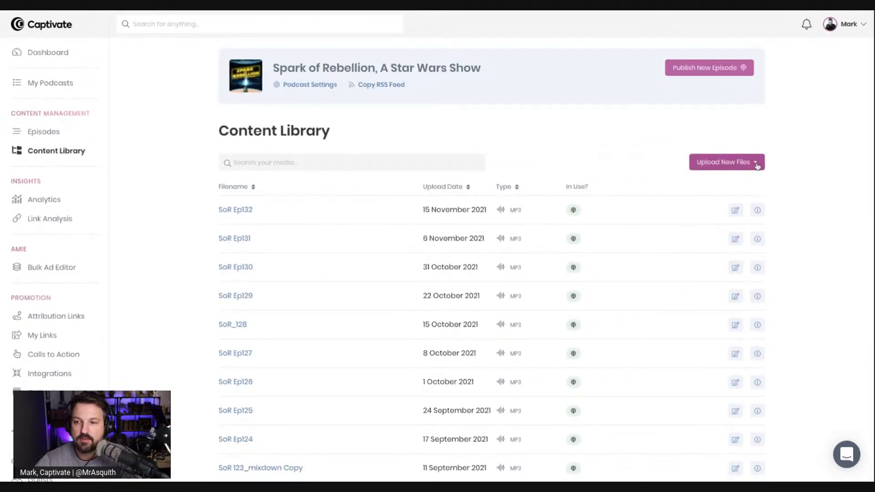
View the upload dialog for episode audio and close it without adding a file
{"action": "left_click", "coordinate": [757, 165]}
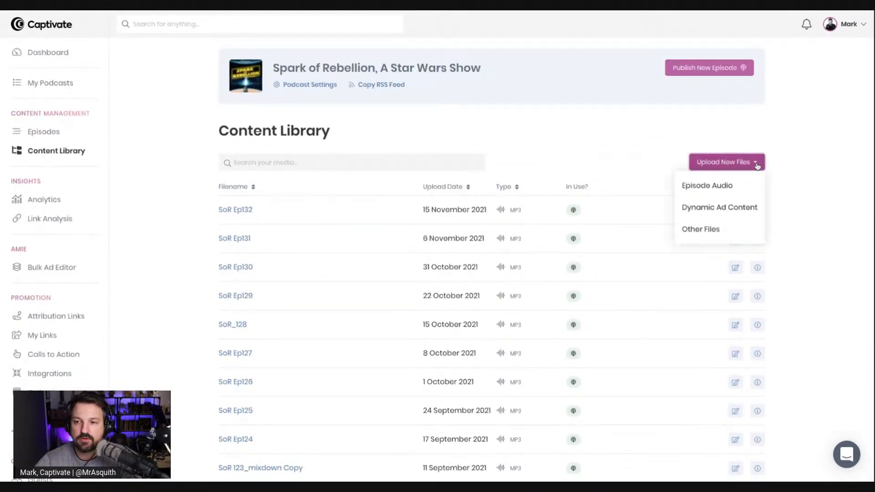
{"action": "left_click", "coordinate": [719, 186]}
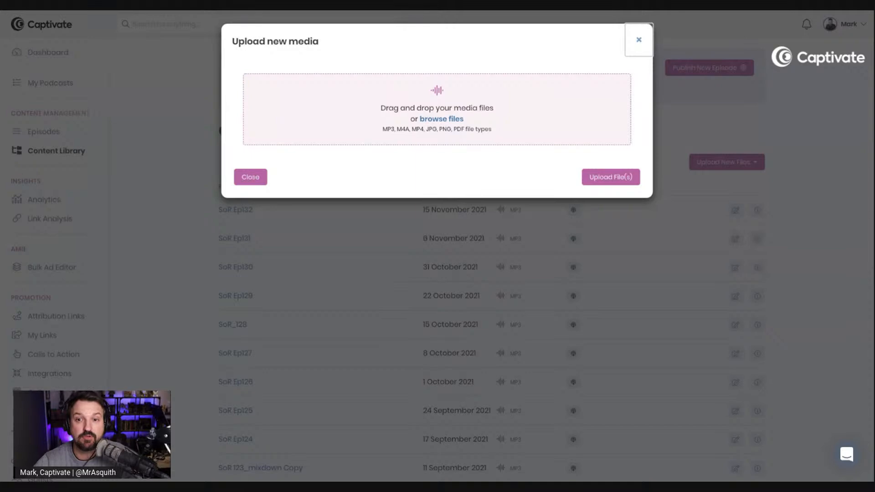
{"action": "left_click", "coordinate": [252, 177]}
View the upload dialog for other files and close it without adding a file
{"action": "left_click", "coordinate": [733, 162]}
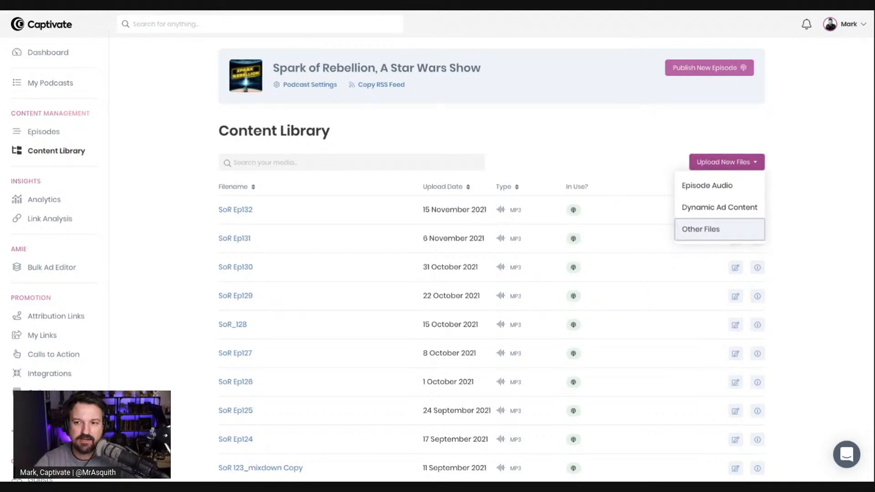
{"action": "left_click", "coordinate": [700, 228]}
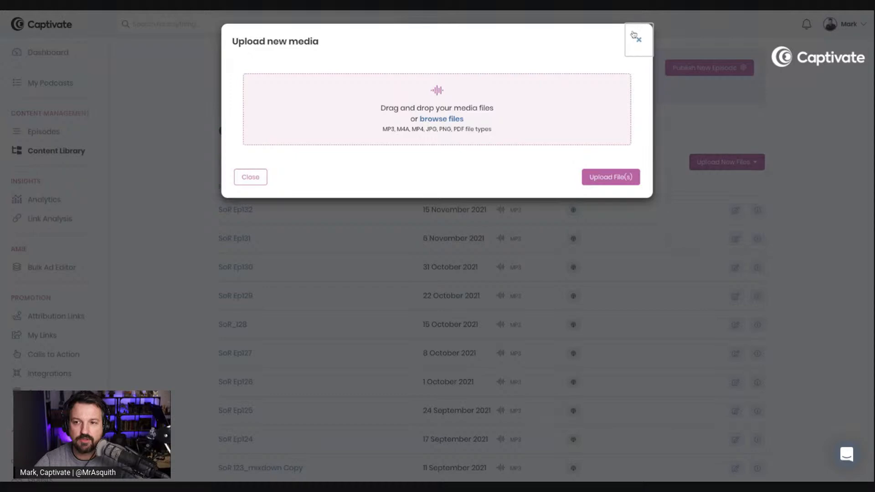
{"action": "left_click", "coordinate": [639, 40]}
Start a new Dynamic Ad Content upload and review the form's file, label, type and default settings
{"action": "left_click", "coordinate": [753, 166]}
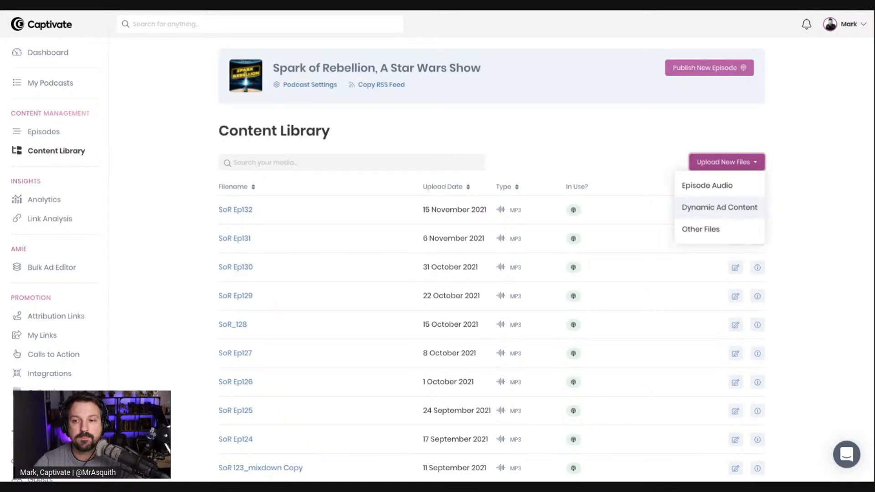
{"action": "left_click", "coordinate": [676, 206]}
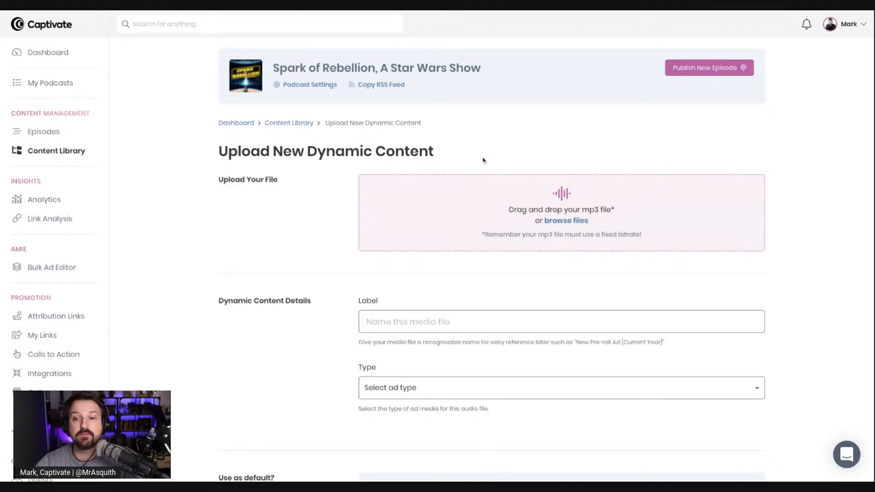
{"action": "scroll", "coordinate": [483, 160], "scroll_direction": "down", "scroll_amount": 3}
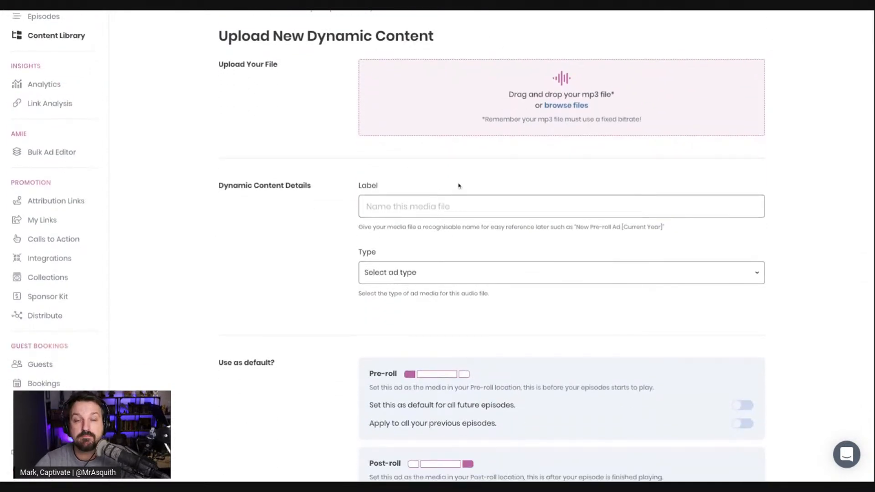
{"action": "scroll", "coordinate": [441, 179], "scroll_direction": "up", "scroll_amount": 2}
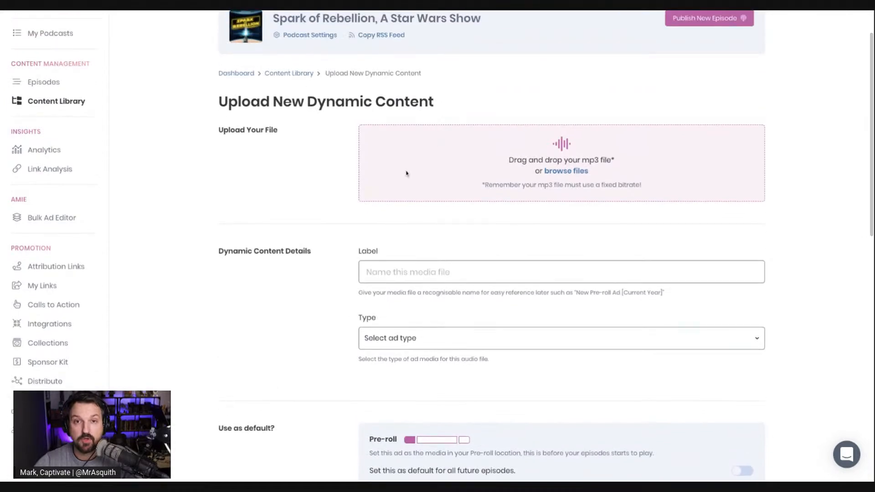
Add the audio file "Default Pre-Roll Q4 2021.mp3" to the new dynamic content and highlight the end of its file name
{"action": "scroll", "coordinate": [407, 173], "scroll_direction": "down", "scroll_amount": 1}
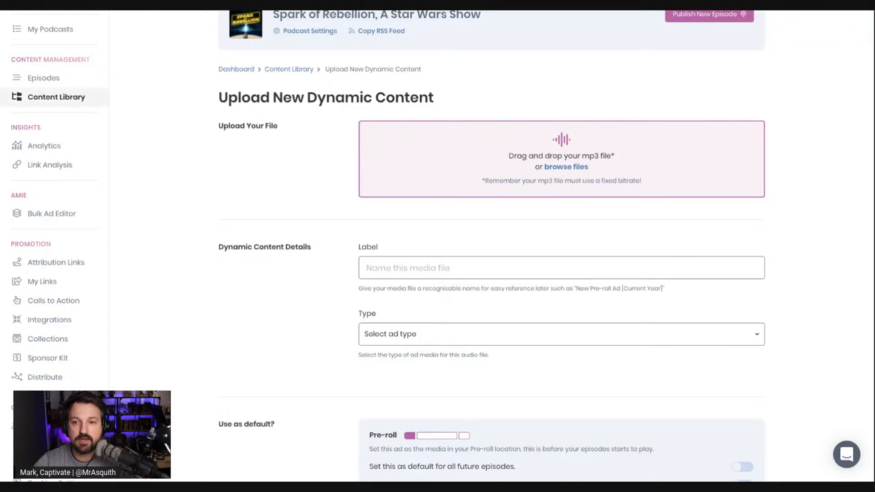
{"action": "left_click_drag", "start_coordinate": [55, 97], "coordinate": [443, 160]}
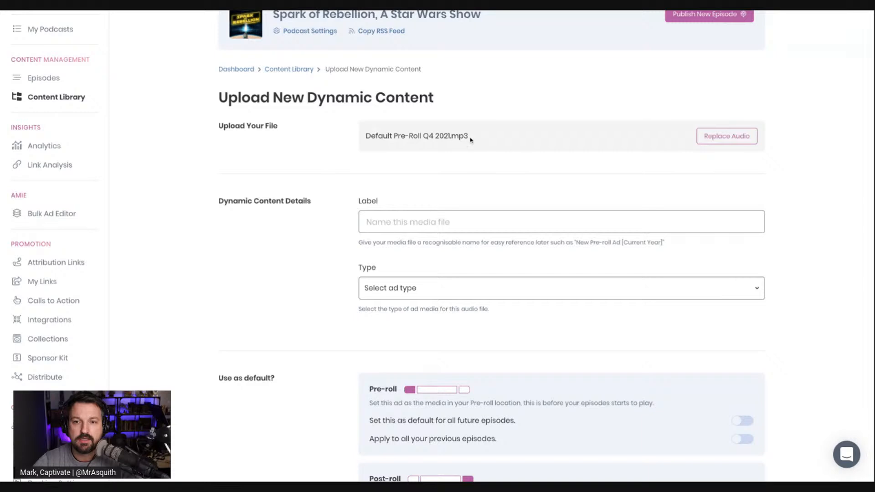
{"action": "left_click_drag", "start_coordinate": [468, 136], "coordinate": [424, 138]}
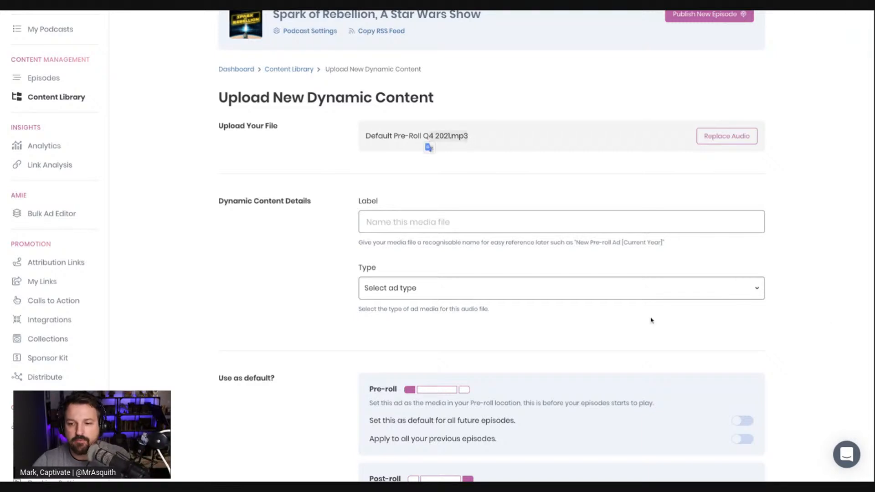
Label the new dynamic content "Default Pre-Roll Q4 2021" to match its audio file name
{"action": "left_click", "coordinate": [528, 185]}
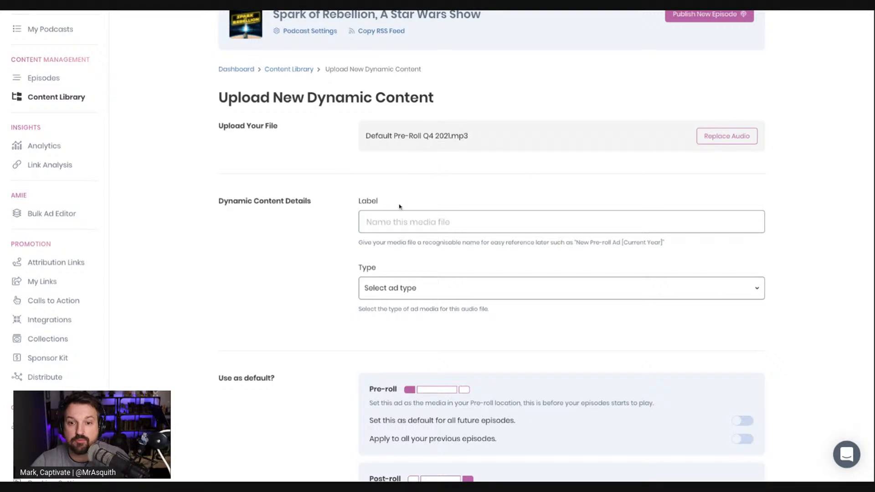
{"action": "left_click", "coordinate": [406, 224]}
{"action": "type", "text": "D"}
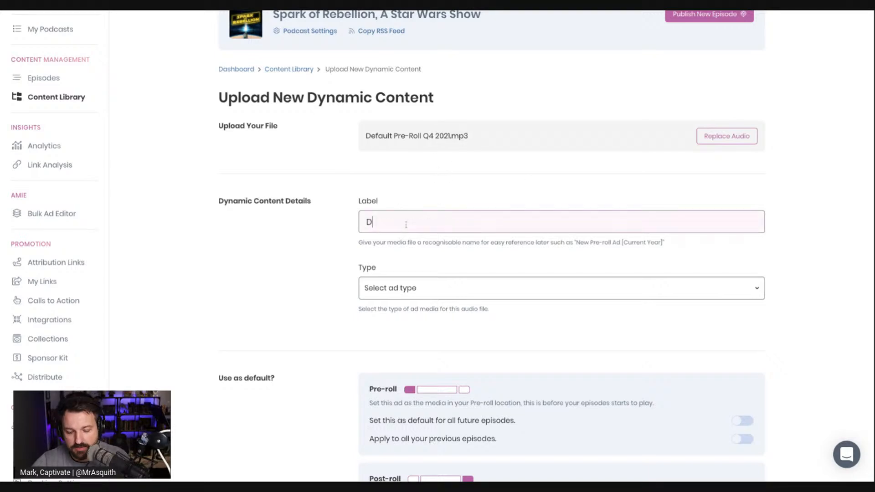
{"action": "type", "text": "efault Pre-R"}
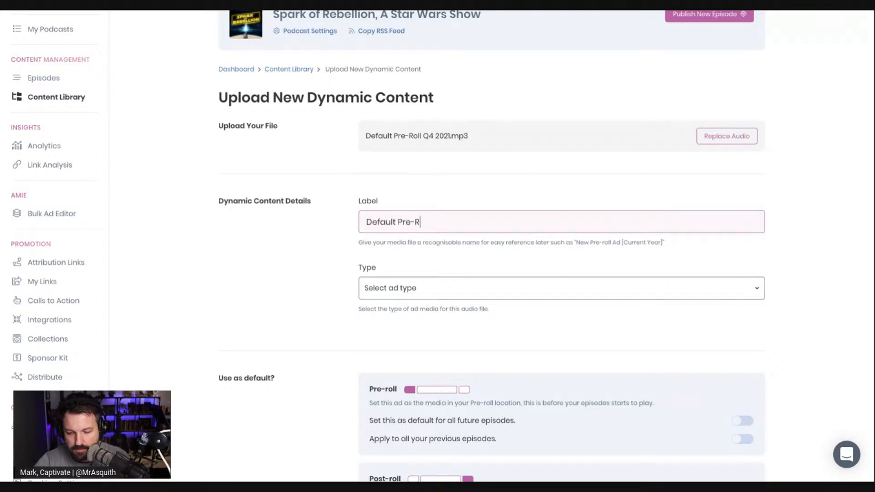
{"action": "type", "text": "oll Q"}
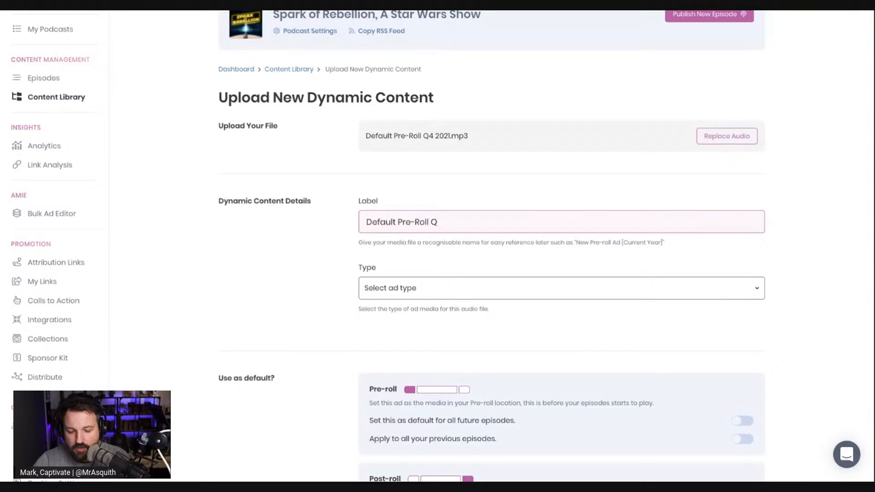
{"action": "type", "text": "4 2021"}
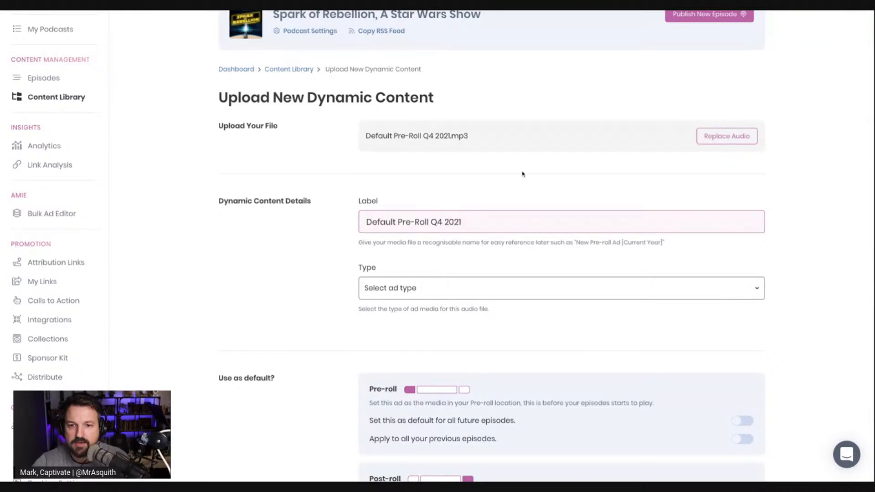
{"action": "left_click", "coordinate": [400, 136]}
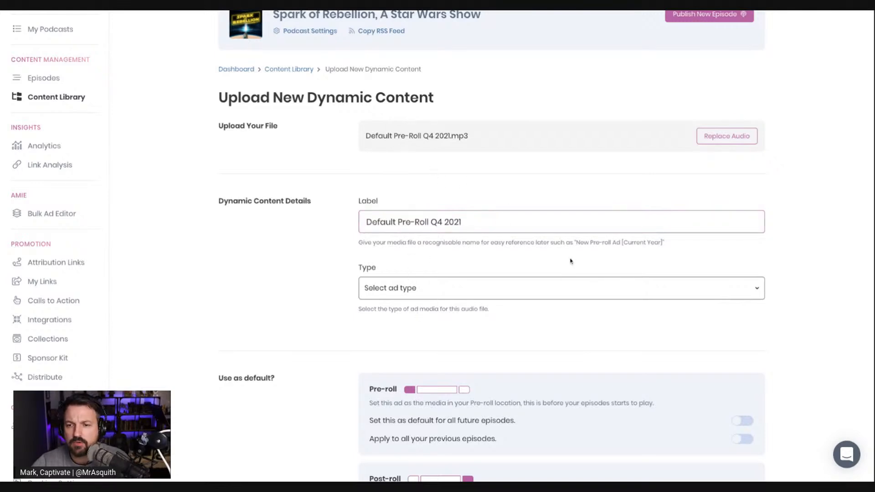
Set the ad type of the default pre-roll content to Internal Ad
{"action": "scroll", "coordinate": [532, 265], "scroll_direction": "down", "scroll_amount": 1}
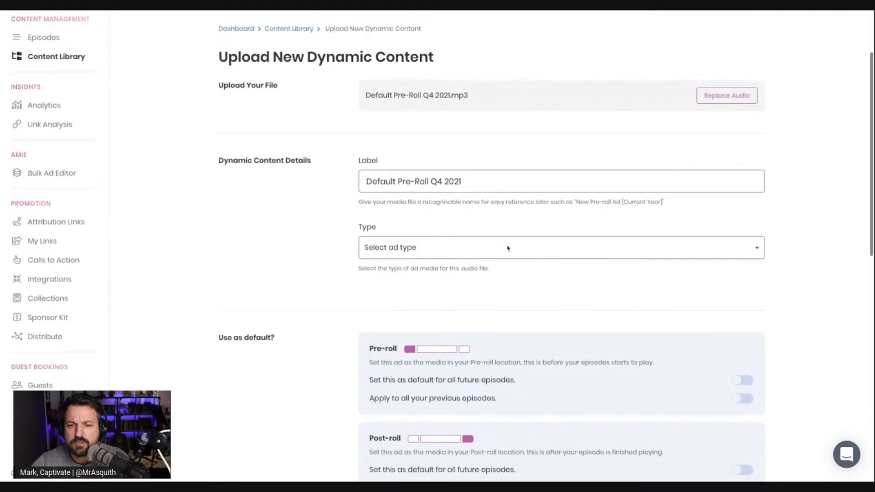
{"action": "left_click", "coordinate": [427, 250]}
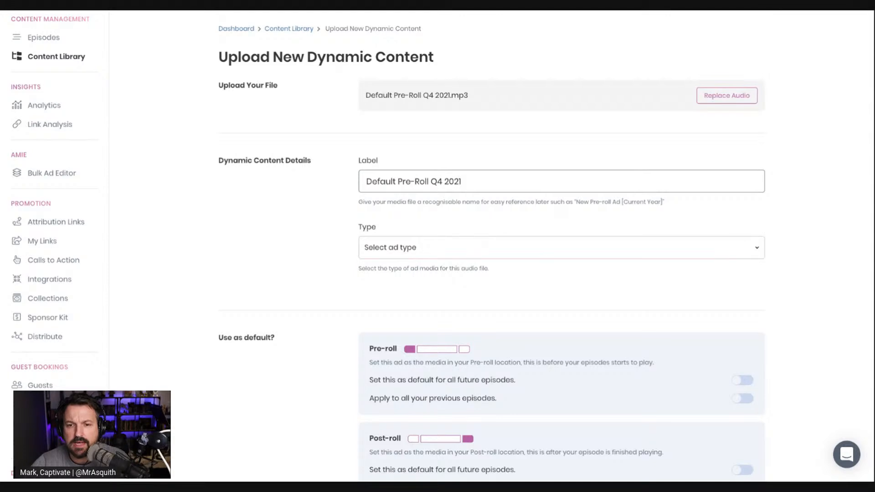
{"action": "left_click", "coordinate": [404, 211]}
{"action": "scroll", "coordinate": [477, 226], "scroll_direction": "down", "scroll_amount": 1}
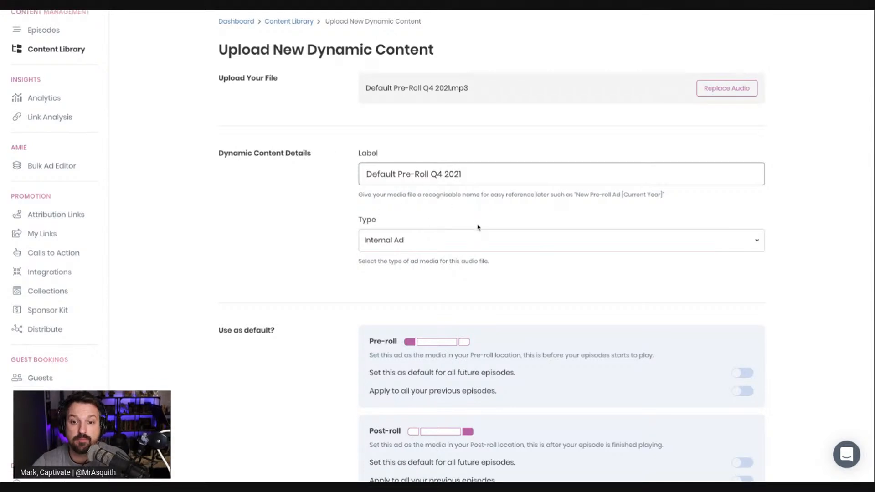
{"action": "scroll", "coordinate": [478, 226], "scroll_direction": "up", "scroll_amount": 1}
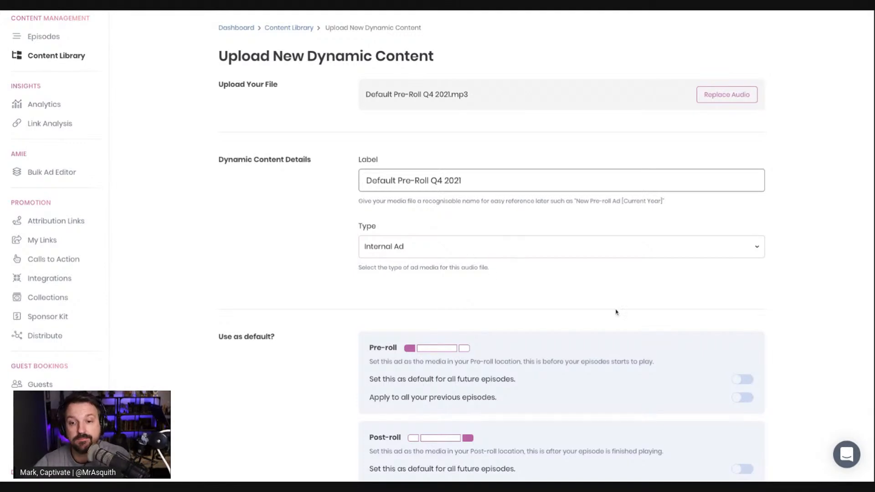
Set the ad as the pre-roll default for all future episodes and apply it to all previous episodes
{"action": "scroll", "coordinate": [633, 319], "scroll_direction": "down", "scroll_amount": 1}
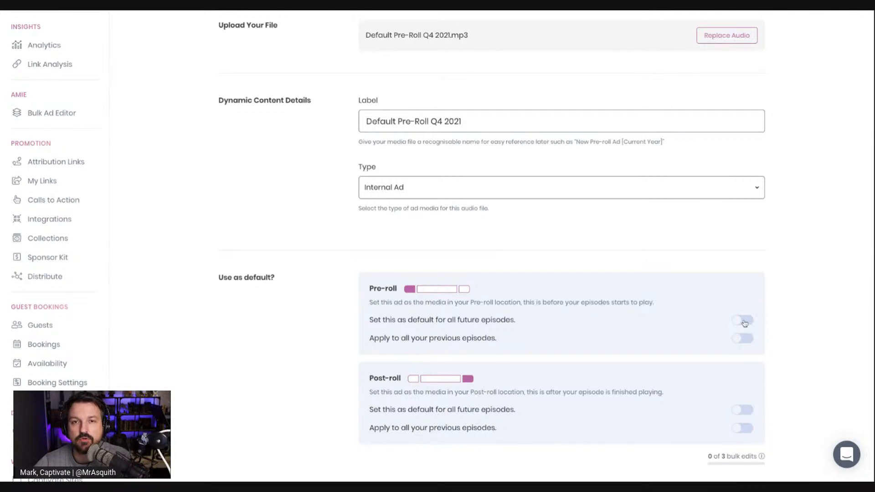
{"action": "scroll", "coordinate": [492, 246], "scroll_direction": "up", "scroll_amount": 1}
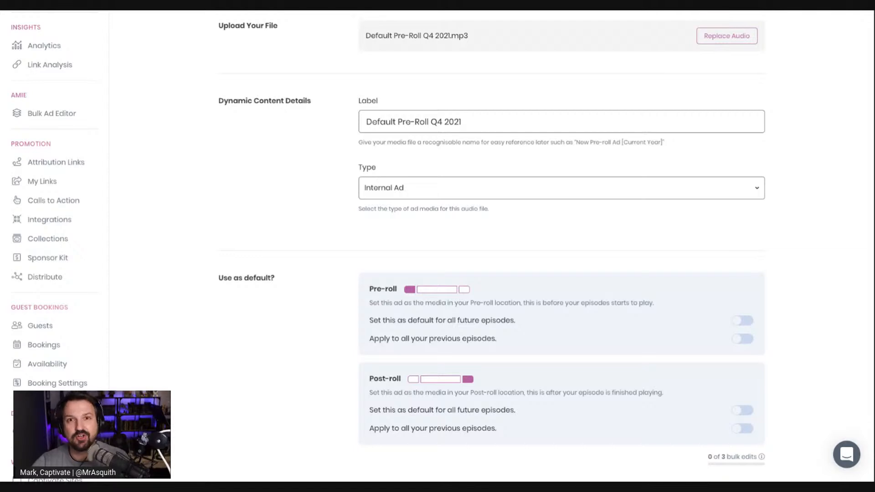
{"action": "left_click", "coordinate": [742, 320]}
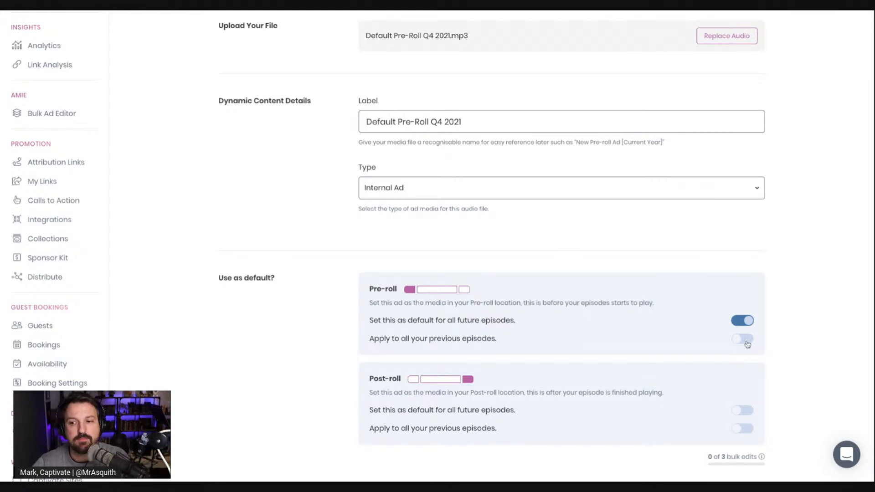
{"action": "left_click", "coordinate": [746, 342]}
{"action": "scroll", "coordinate": [718, 347], "scroll_direction": "down", "scroll_amount": 3}
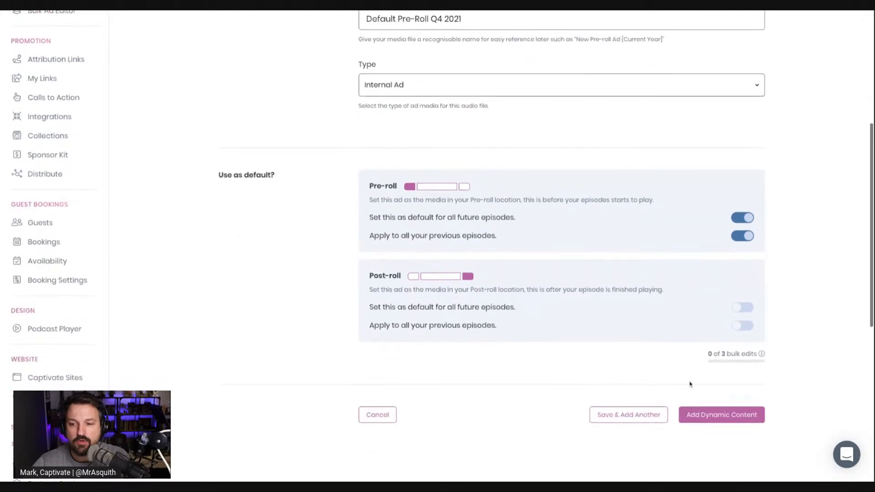
{"action": "scroll", "coordinate": [710, 353], "scroll_direction": "down", "scroll_amount": 1}
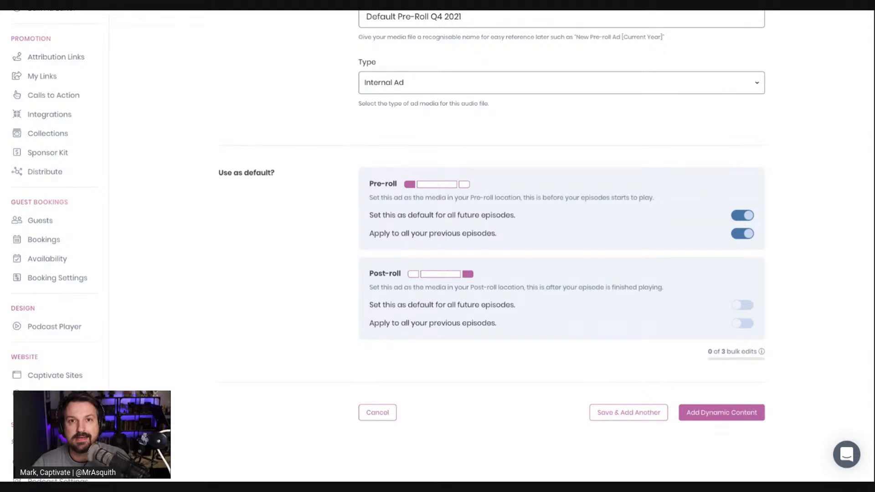
Recheck the default pre-roll's settings, save it and start another dynamic content upload
{"action": "scroll", "coordinate": [562, 246], "scroll_direction": "up", "scroll_amount": 1}
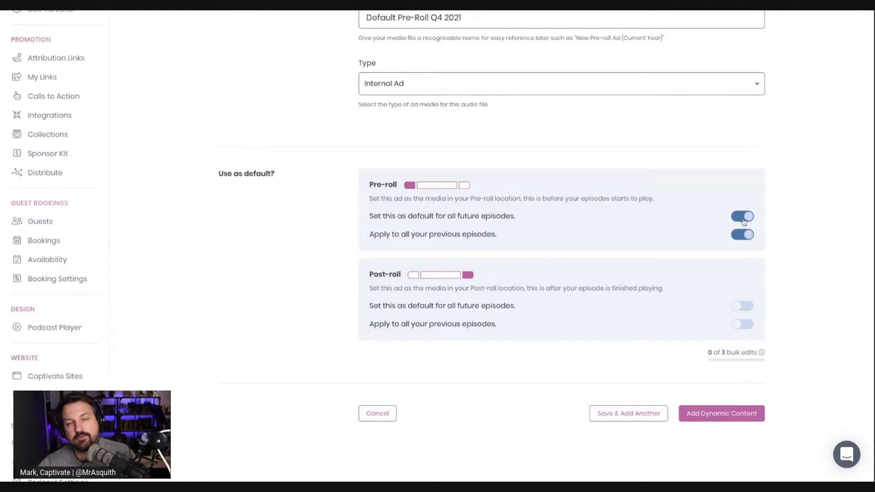
{"action": "scroll", "coordinate": [744, 222], "scroll_direction": "up", "scroll_amount": 4}
{"action": "scroll", "coordinate": [745, 274], "scroll_direction": "down", "scroll_amount": 2}
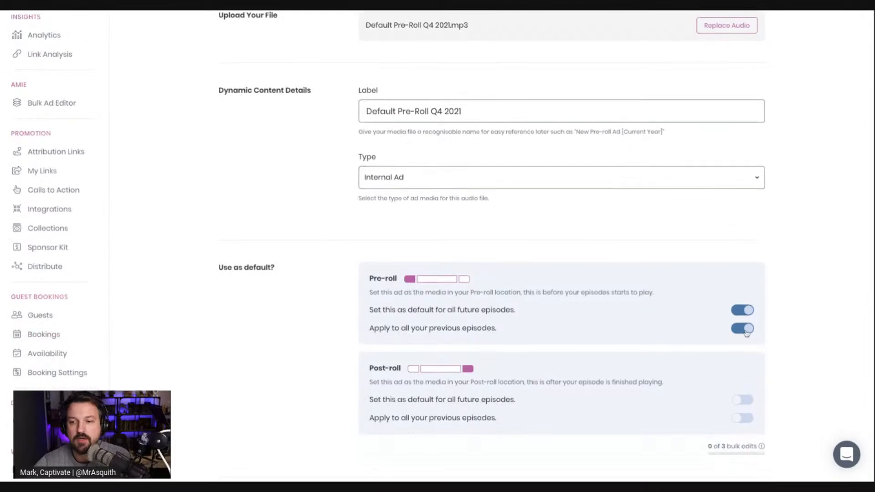
{"action": "scroll", "coordinate": [743, 330], "scroll_direction": "down", "scroll_amount": 3}
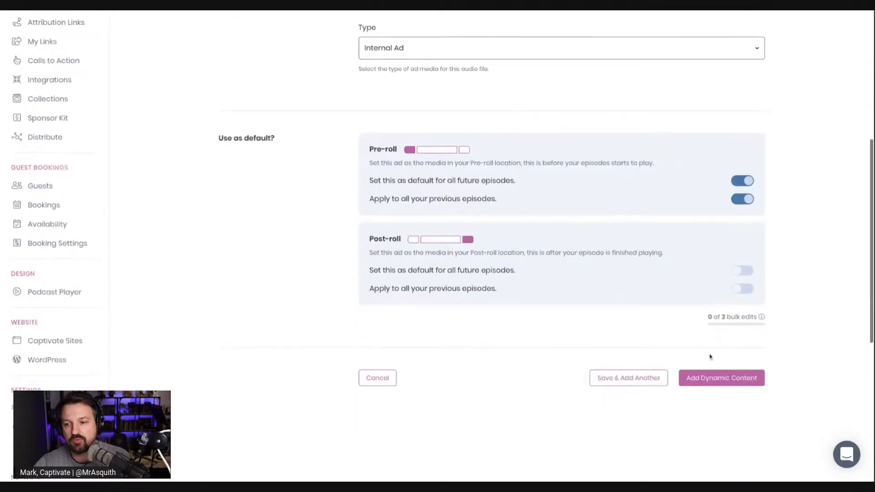
{"action": "left_click", "coordinate": [623, 382]}
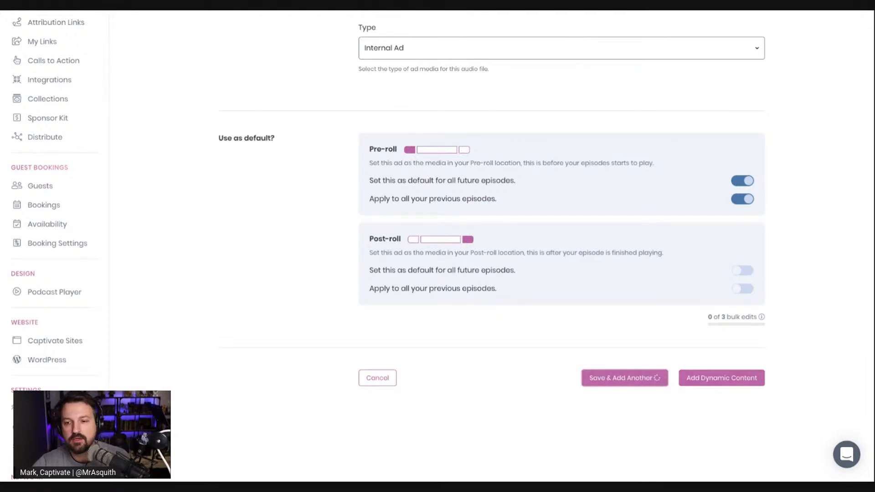
{"action": "scroll", "coordinate": [545, 341], "scroll_direction": "up", "scroll_amount": 1}
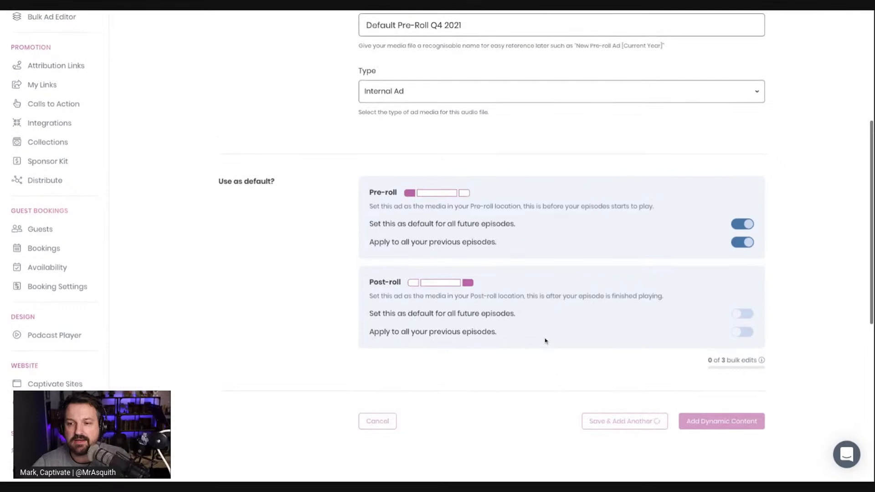
{"action": "scroll", "coordinate": [545, 341], "scroll_direction": "up", "scroll_amount": 3}
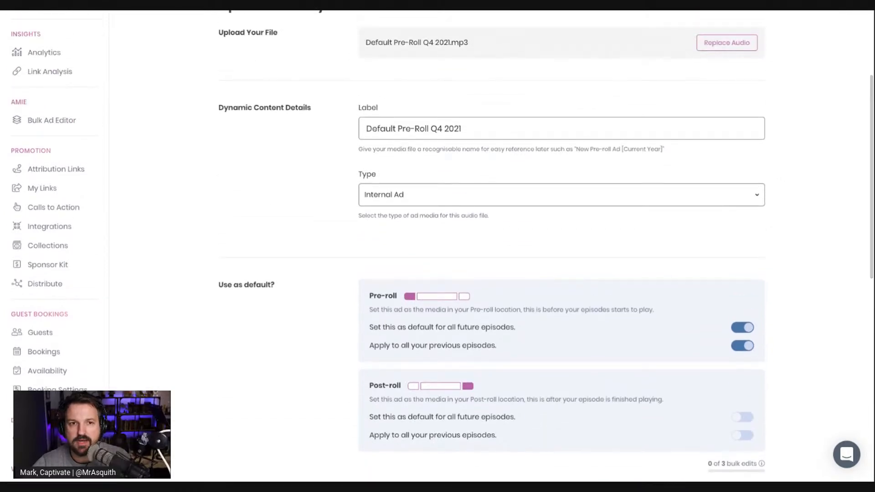
{"action": "scroll", "coordinate": [545, 324], "scroll_direction": "up", "scroll_amount": 2}
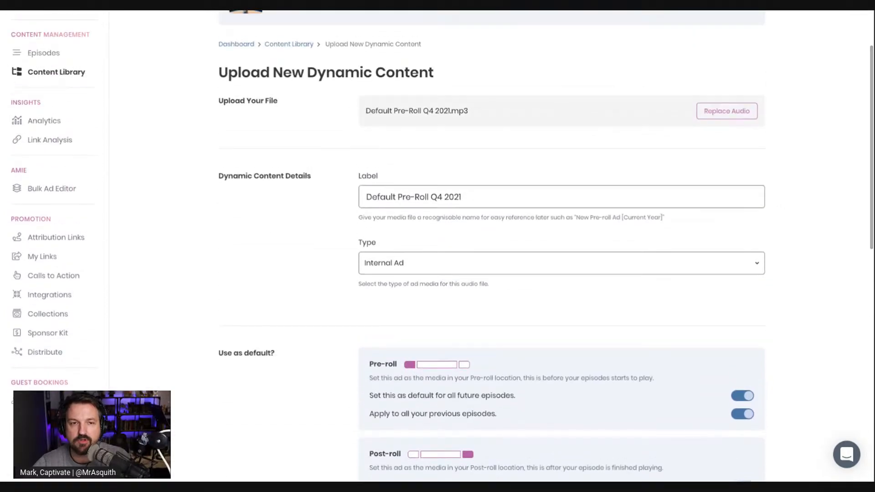
{"action": "scroll", "coordinate": [545, 324], "scroll_direction": "up", "scroll_amount": 2}
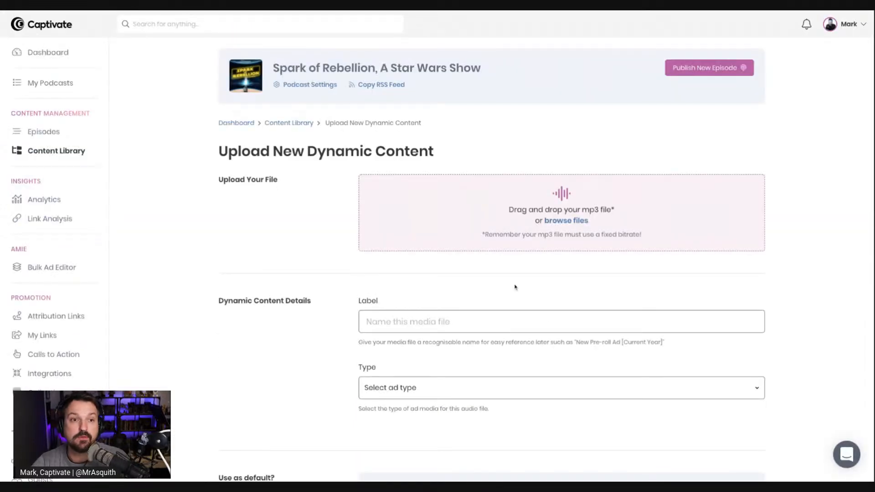
Add the audio file "Pre-Roll (Ep. 132).mp3" to the new dynamic content and label it "Pre-Roll (Ep. 132)"
{"action": "scroll", "coordinate": [515, 287], "scroll_direction": "down", "scroll_amount": 1}
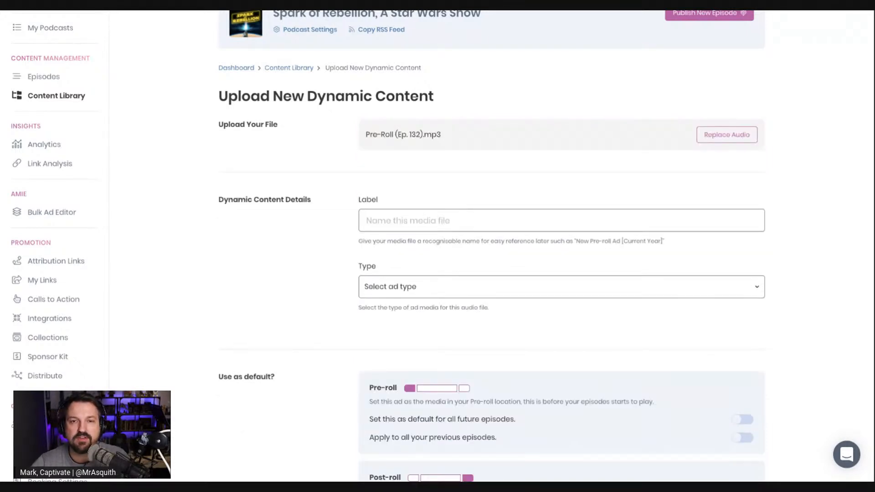
{"action": "left_click", "coordinate": [410, 222]}
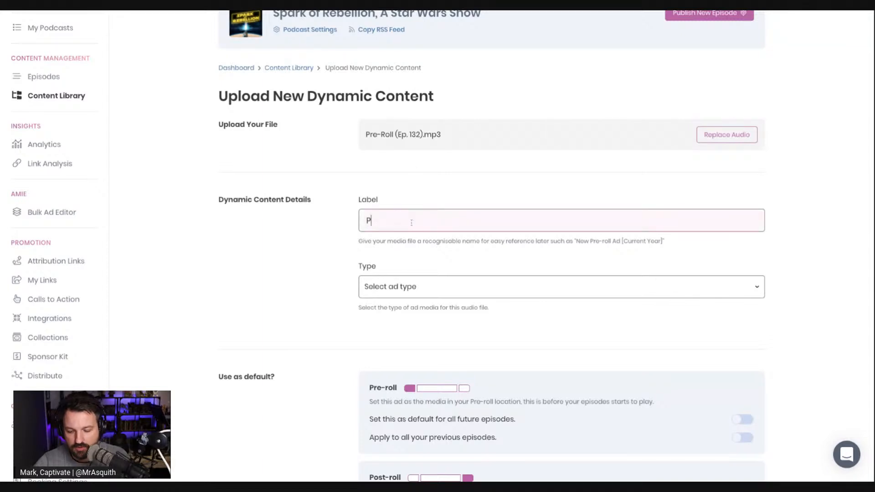
{"action": "type", "text": "Pre=Roll"}
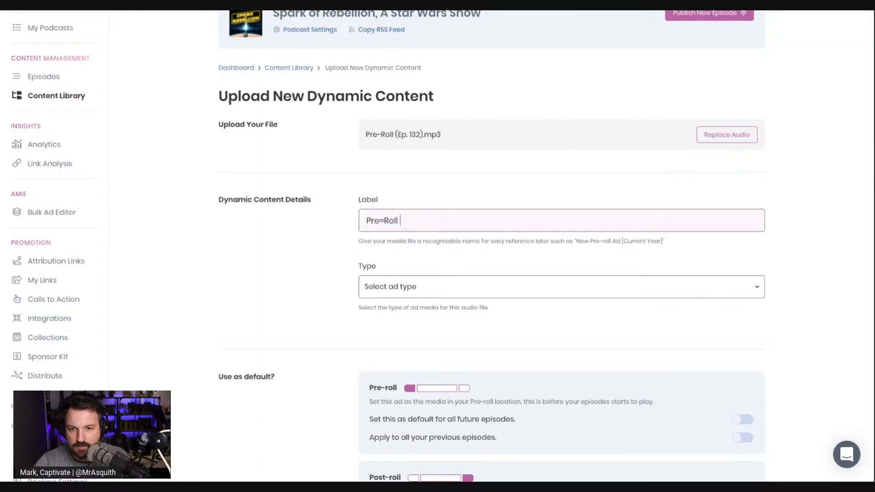
{"action": "key", "text": "BackSpace"}
{"action": "type", "text": "-Roll"}
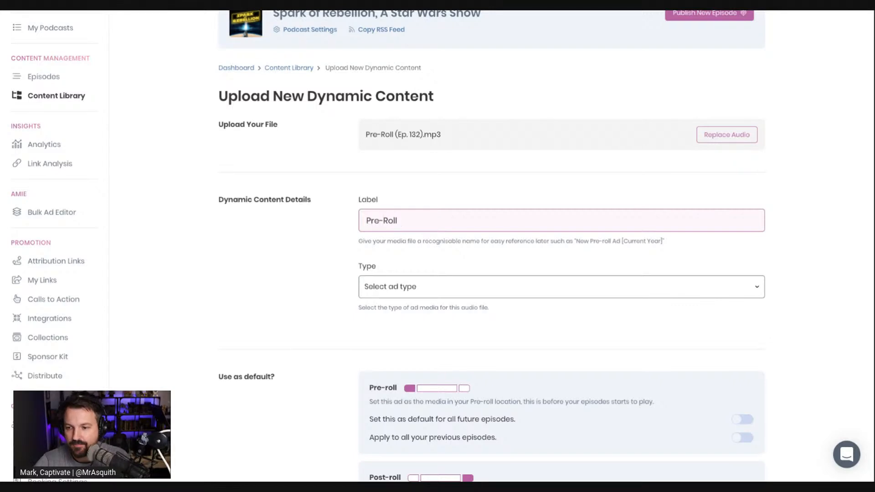
{"action": "type", "text": " ("}
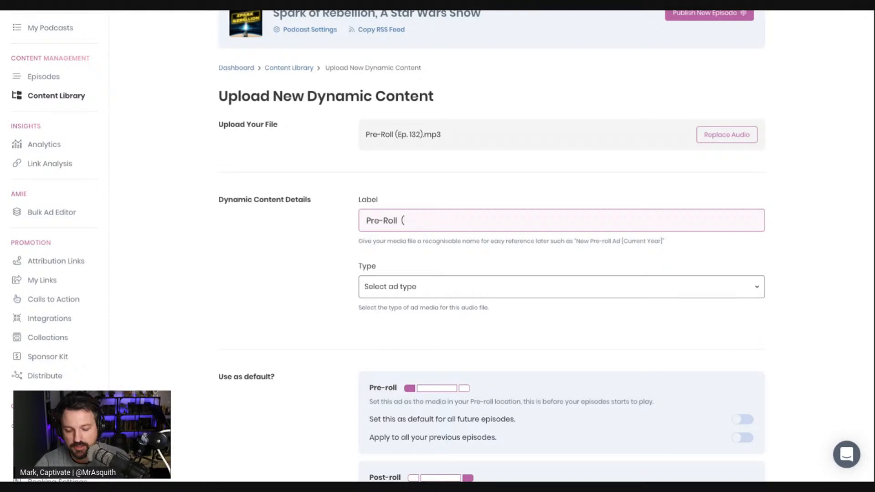
{"action": "type", "text": "Ep. 132)"}
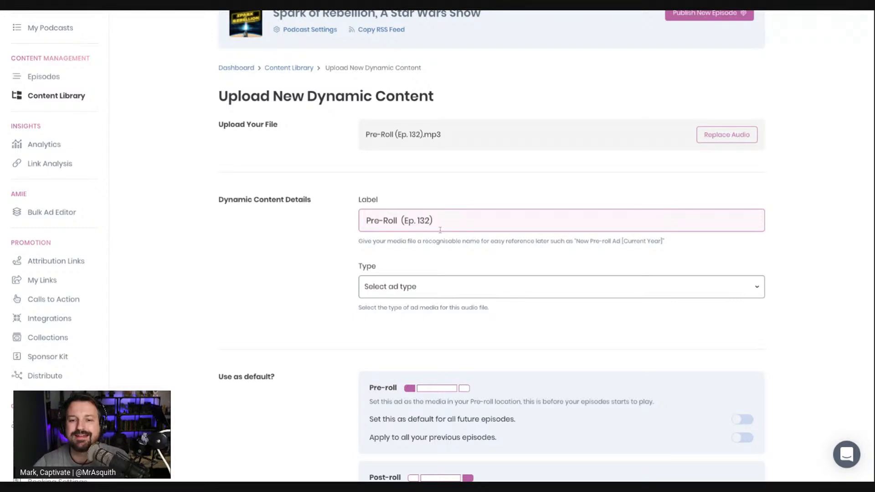
Set the Episode 132 pre-roll's ad type to Internal Ad and review its pre-roll and post-roll default options
{"action": "left_click", "coordinate": [441, 294]}
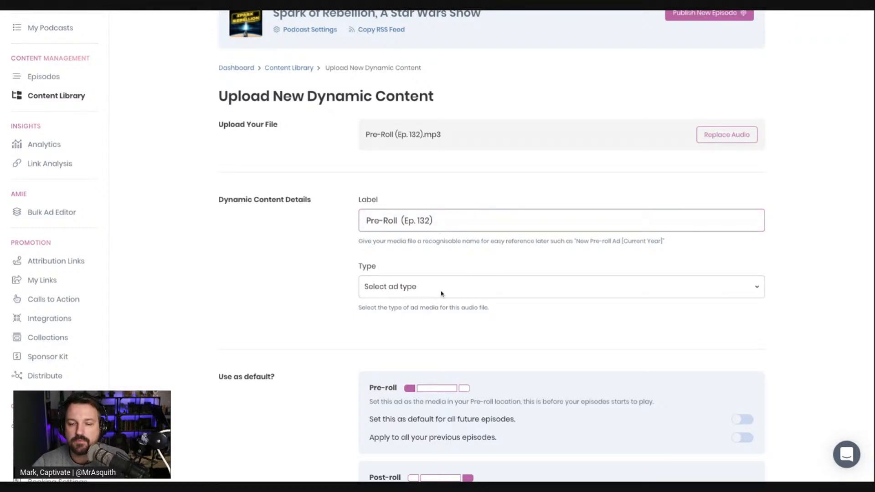
{"action": "key", "text": "Down"}
{"action": "scroll", "coordinate": [531, 295], "scroll_direction": "down", "scroll_amount": 2}
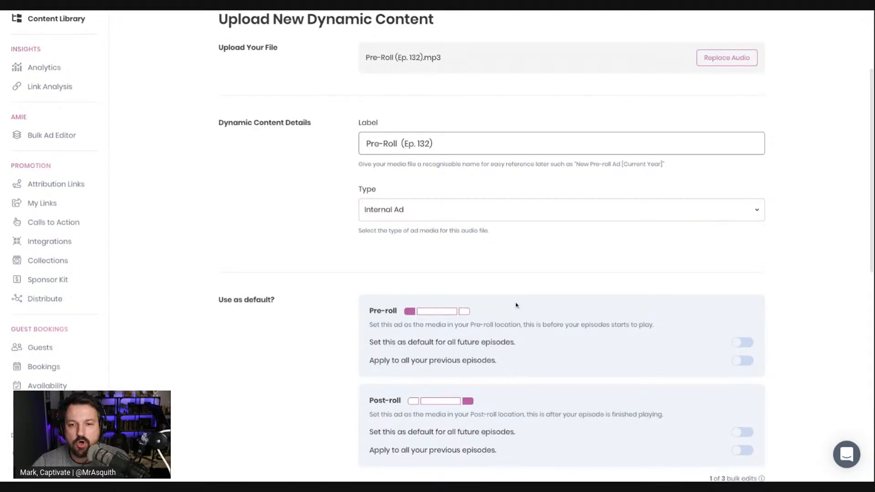
{"action": "scroll", "coordinate": [519, 237], "scroll_direction": "down", "scroll_amount": 2}
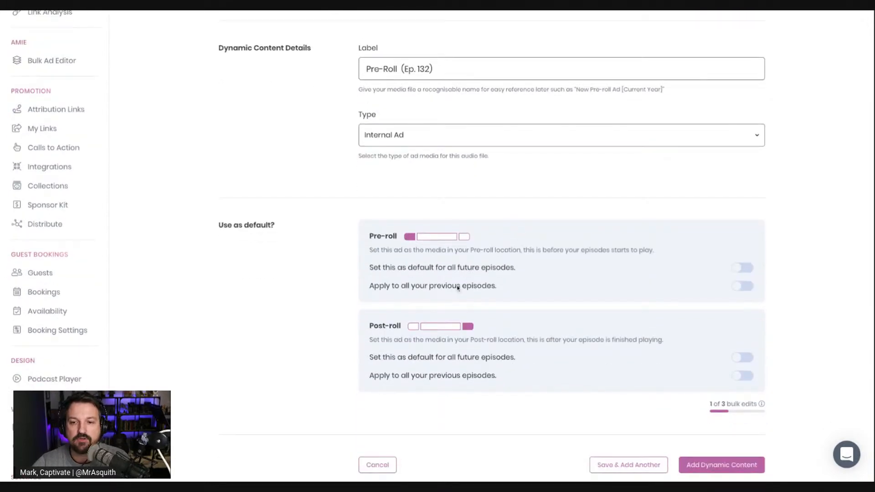
{"action": "scroll", "coordinate": [442, 290], "scroll_direction": "down", "scroll_amount": 1}
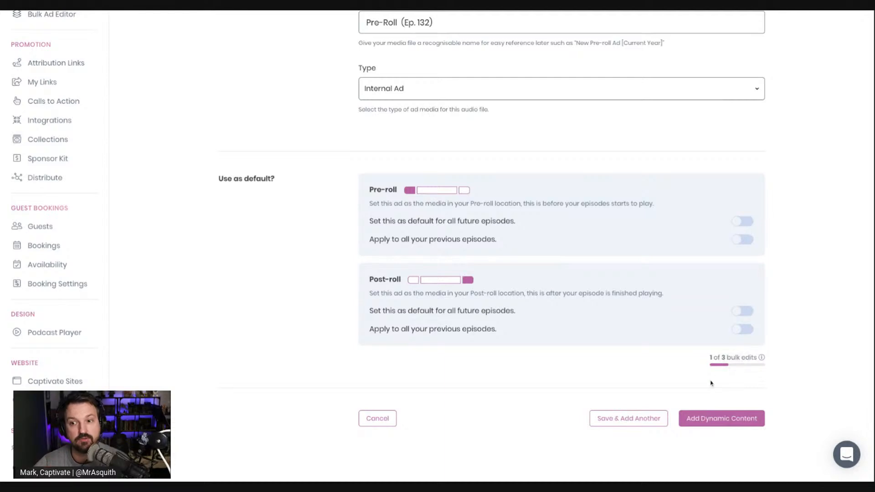
{"action": "scroll", "coordinate": [664, 342], "scroll_direction": "up", "scroll_amount": 1}
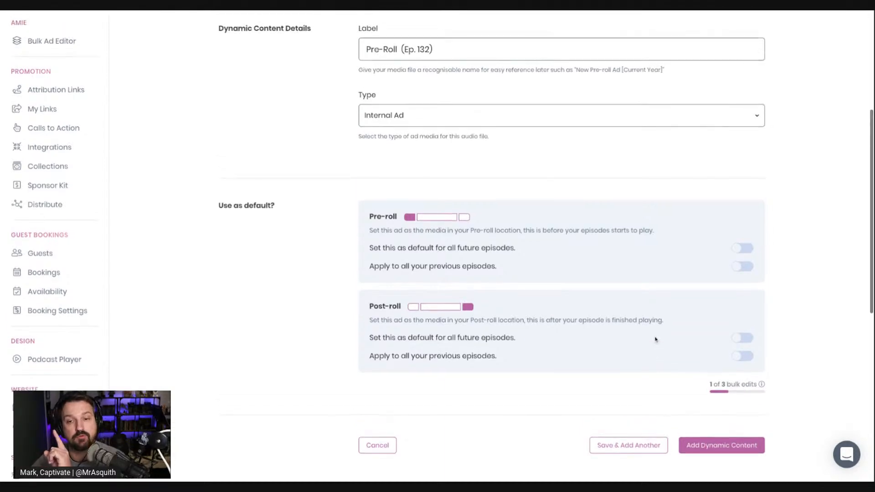
{"action": "scroll", "coordinate": [626, 333], "scroll_direction": "up", "scroll_amount": 1}
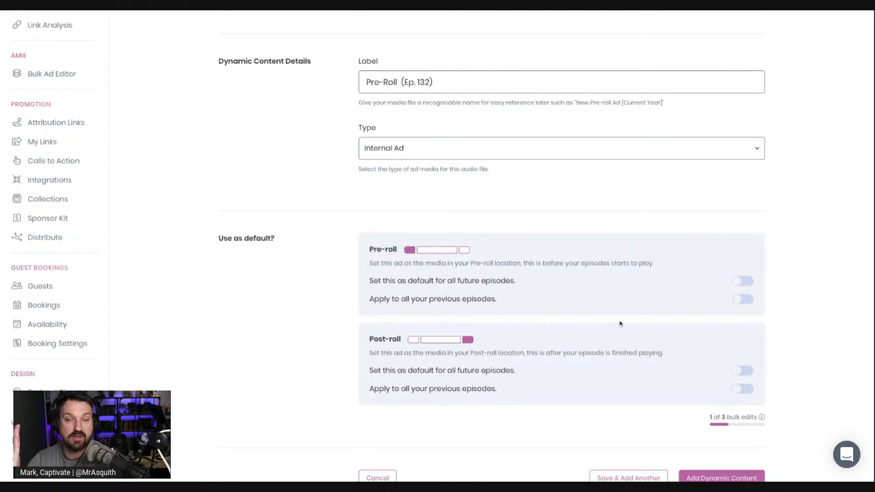
Save the Episode 132 pre-roll without any default settings and start another dynamic content upload
{"action": "scroll", "coordinate": [624, 324], "scroll_direction": "down", "scroll_amount": 3}
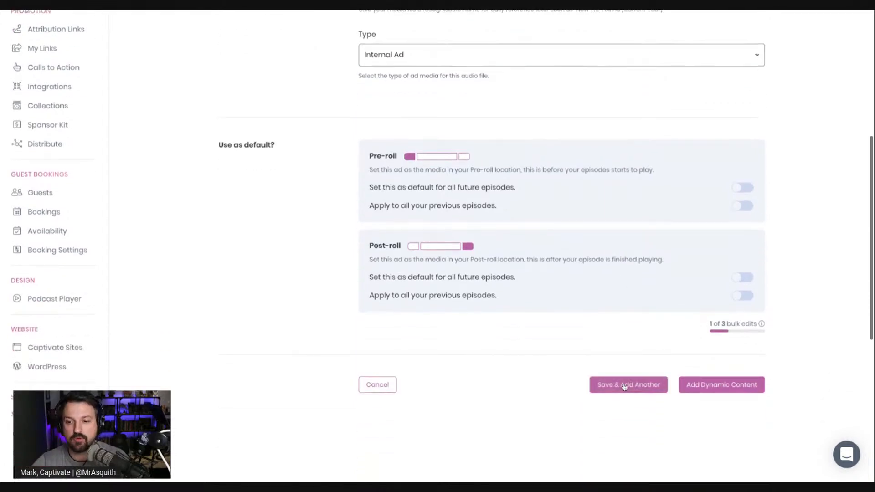
{"action": "left_click", "coordinate": [623, 385]}
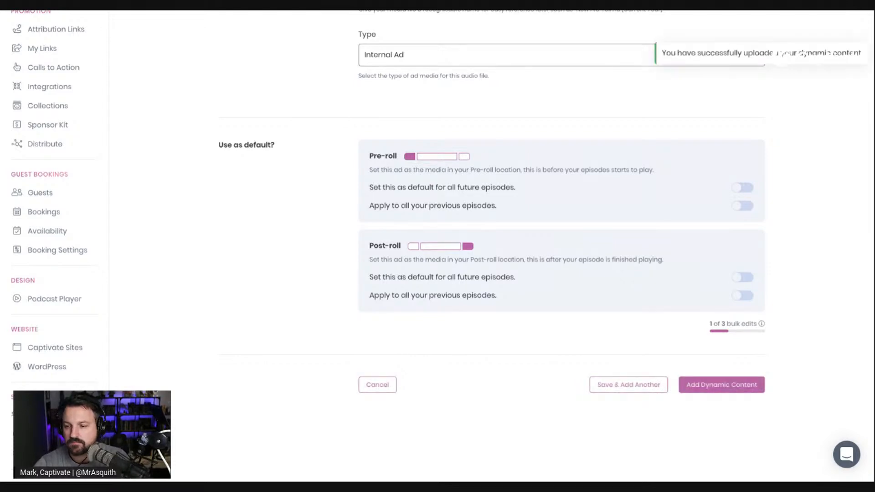
{"action": "scroll", "coordinate": [415, 275], "scroll_direction": "down", "scroll_amount": 3}
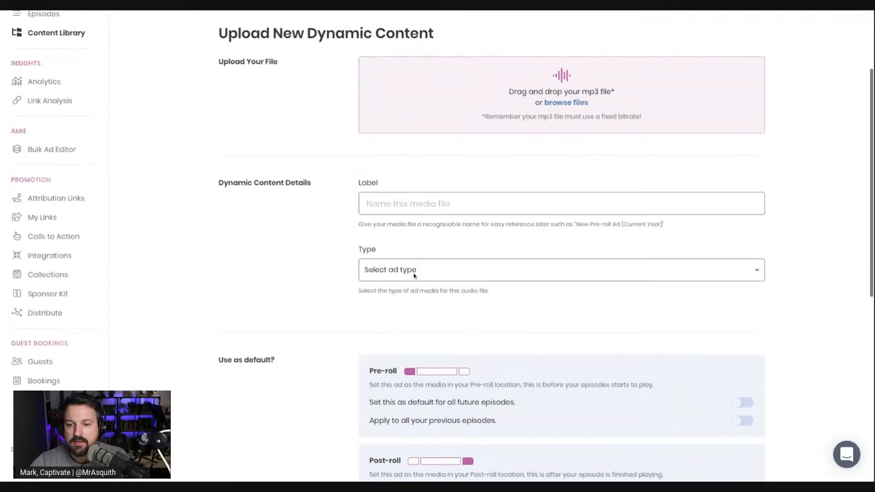
{"action": "scroll", "coordinate": [415, 275], "scroll_direction": "up", "scroll_amount": 3}
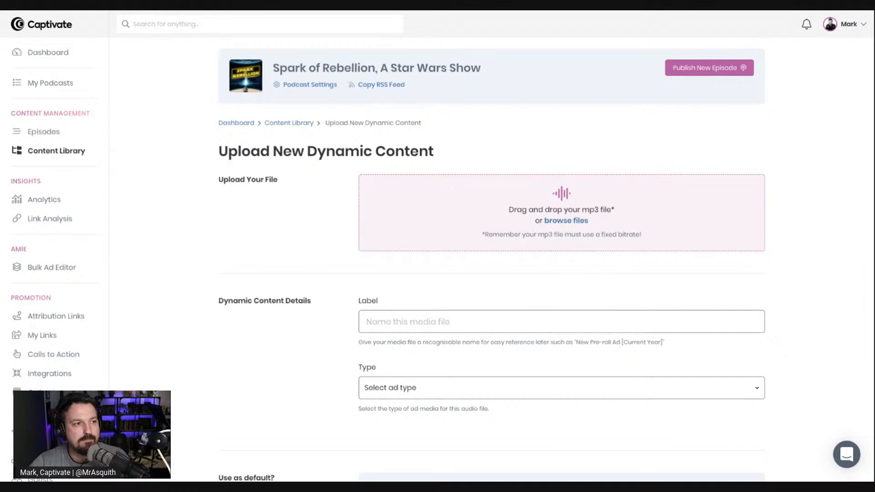
Add the audio file "Mid-Roll.mp3" to the new dynamic content and label it "Mid-Roll Q4 2021"
{"action": "left_click_drag", "start_coordinate": [562, 213], "coordinate": [398, 211]}
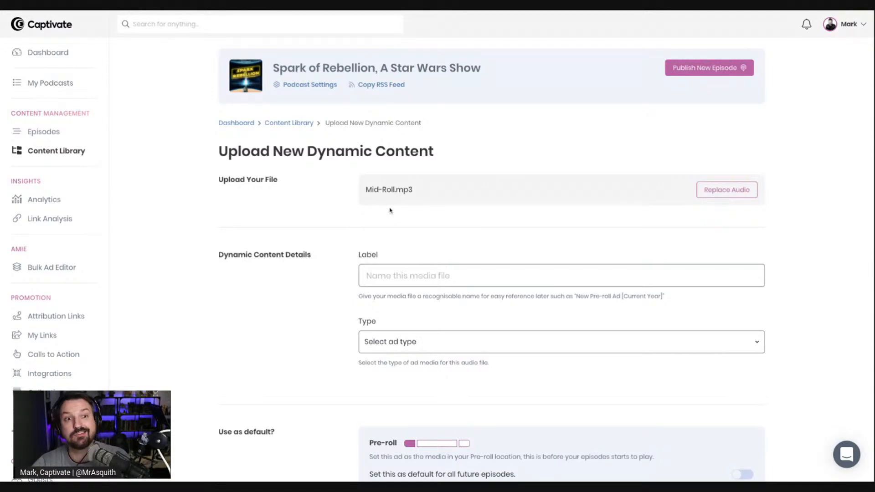
{"action": "left_click", "coordinate": [437, 276]}
{"action": "type", "text": "MN"}
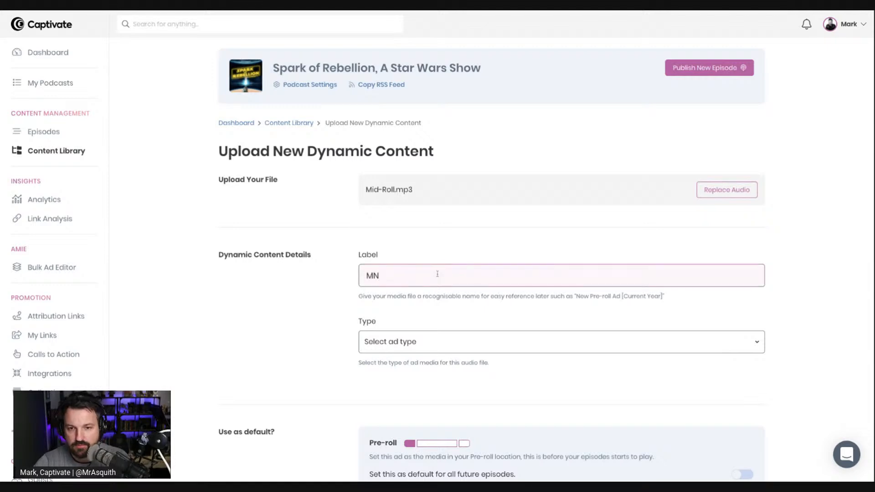
{"action": "key", "text": "BackSpace"}
{"action": "type", "text": "id-Ro"}
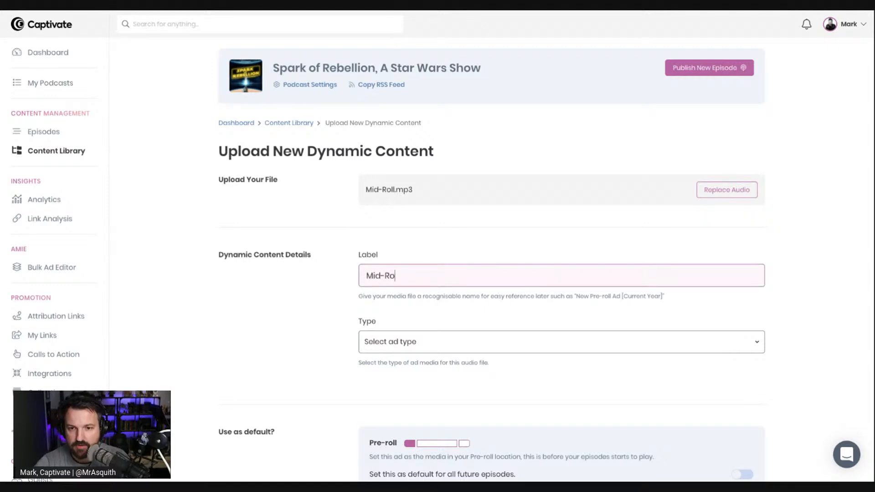
{"action": "type", "text": "ll Q45 2021"}
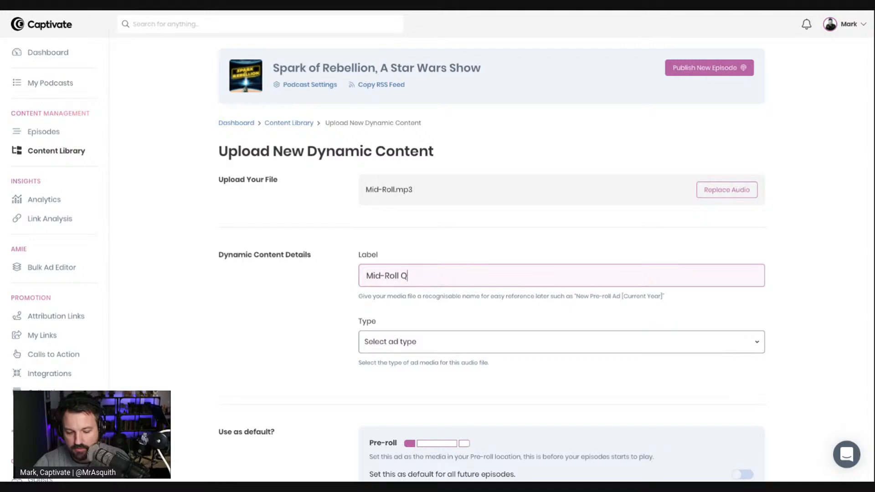
{"action": "left_click", "coordinate": [429, 275]}
{"action": "key", "text": "Left"}
{"action": "key", "text": "Left"}
{"action": "key", "text": "Left"}
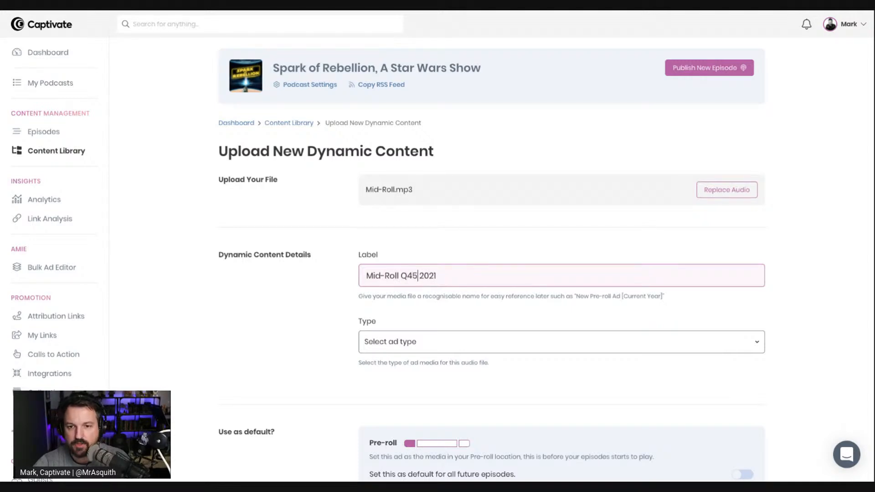
{"action": "key", "text": "BackSpace"}
Set the mid-roll's ad type to Internal Ad, save it without defaults and start another dynamic content upload
{"action": "left_click", "coordinate": [441, 351]}
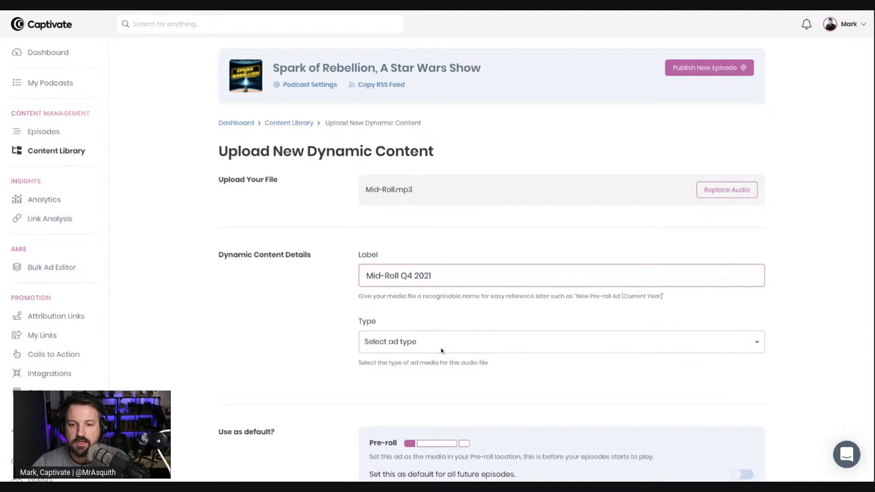
{"action": "left_click", "coordinate": [428, 356]}
{"action": "scroll", "coordinate": [291, 341], "scroll_direction": "down", "scroll_amount": 1}
{"action": "scroll", "coordinate": [292, 341], "scroll_direction": "down", "scroll_amount": 2}
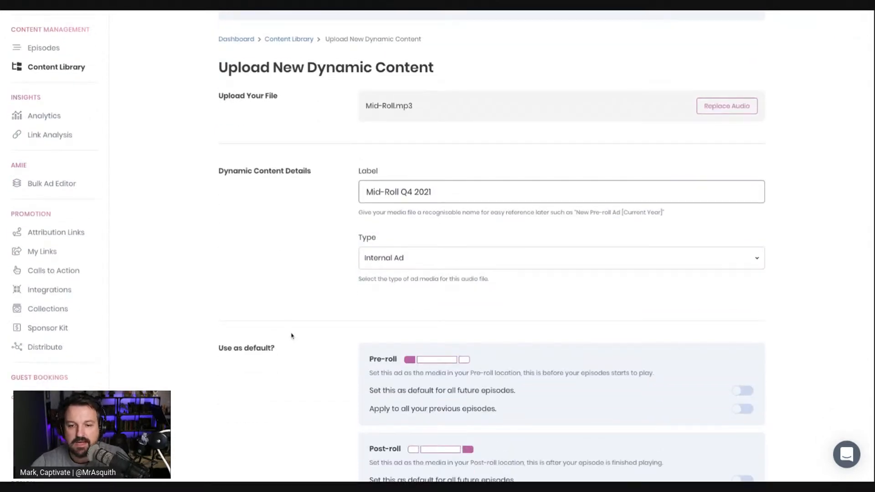
{"action": "scroll", "coordinate": [291, 336], "scroll_direction": "down", "scroll_amount": 4}
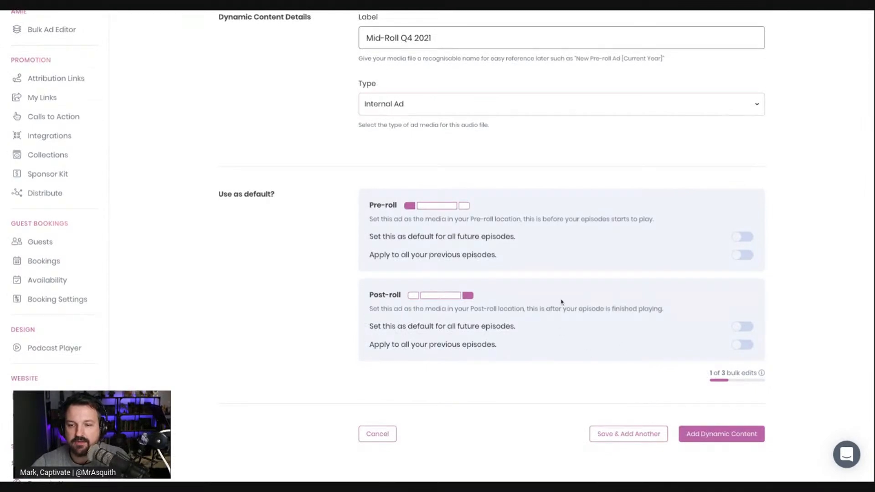
{"action": "left_click", "coordinate": [631, 439]}
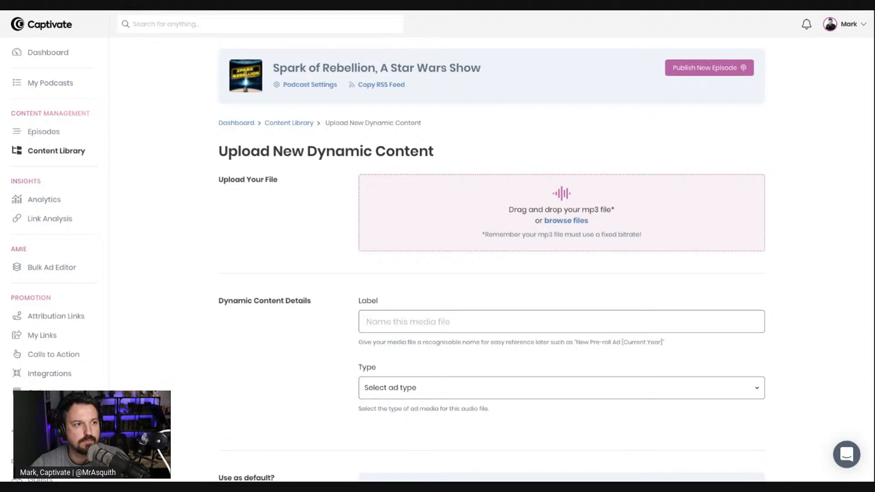
Add the audio file "Post-Roll (Ep.132) Obi-Wan Trailer Reaction.mp3" to the new dynamic content and label it "Post-Roll (Ep. 132)"
{"action": "left_click_drag", "start_coordinate": [358, 220], "coordinate": [358, 219]}
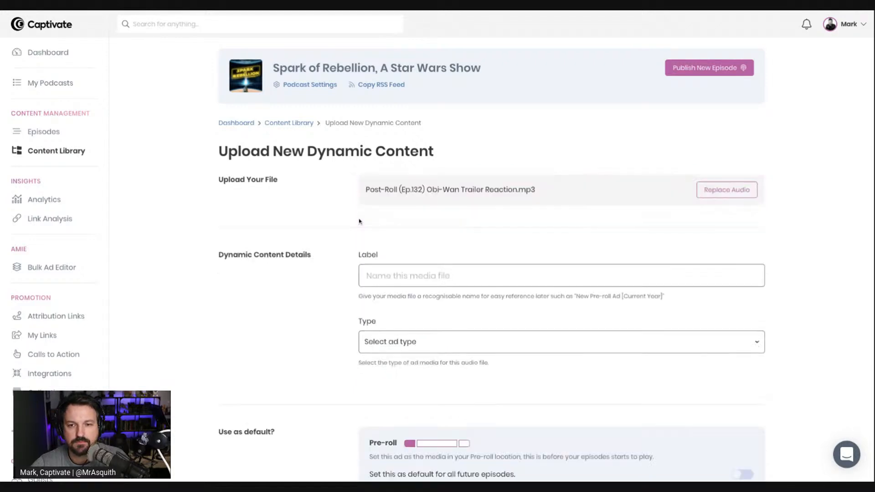
{"action": "scroll", "coordinate": [327, 223], "scroll_direction": "down", "scroll_amount": 2}
{"action": "left_click", "coordinate": [411, 198]}
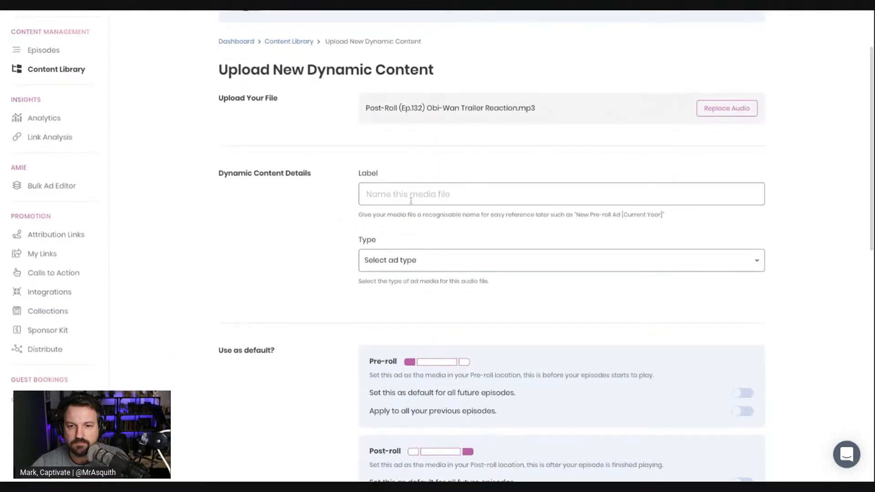
{"action": "type", "text": "Post-"}
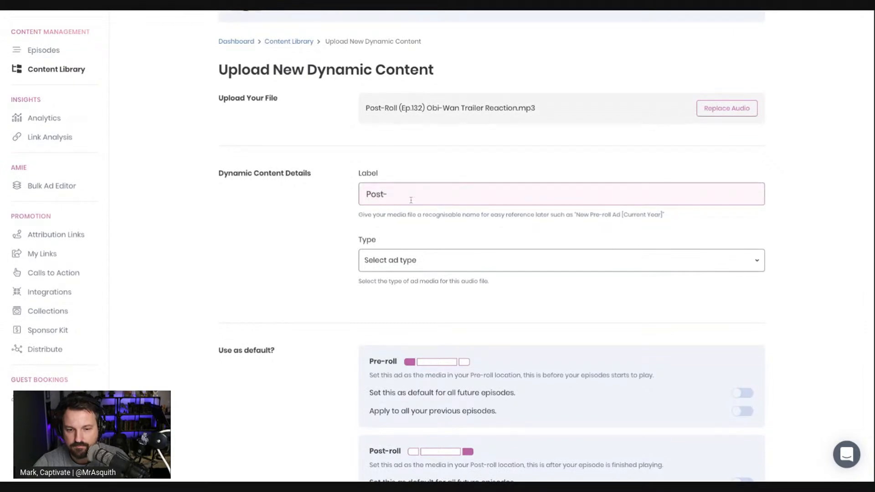
{"action": "type", "text": "Roll "}
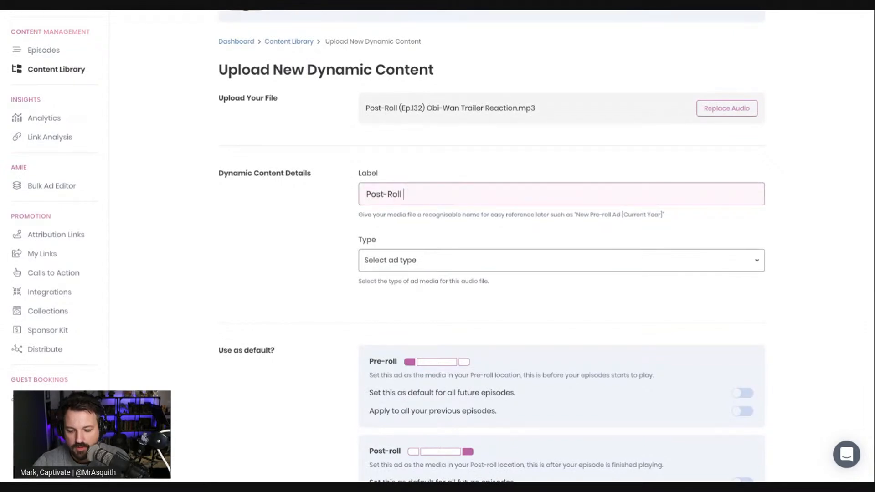
{"action": "type", "text": "(E. 132"}
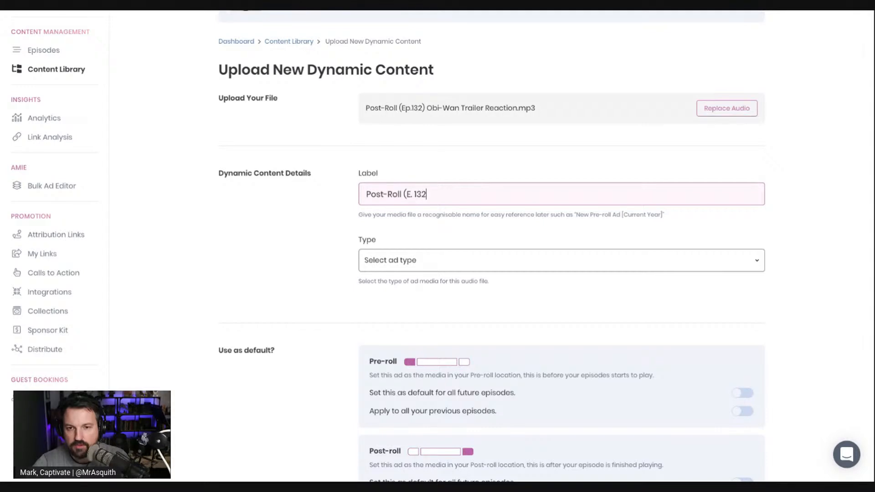
{"action": "type", "text": ")"}
{"action": "type", "text": "p"}
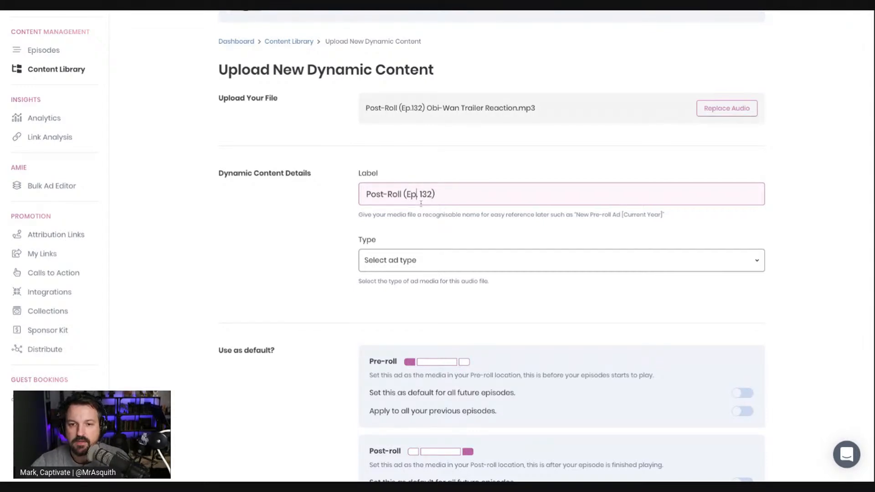
Set the Episode 132 post-roll's ad type to Internal Ad and add it to the content library without defaults
{"action": "left_click", "coordinate": [428, 251]}
{"action": "left_click", "coordinate": [428, 251]}
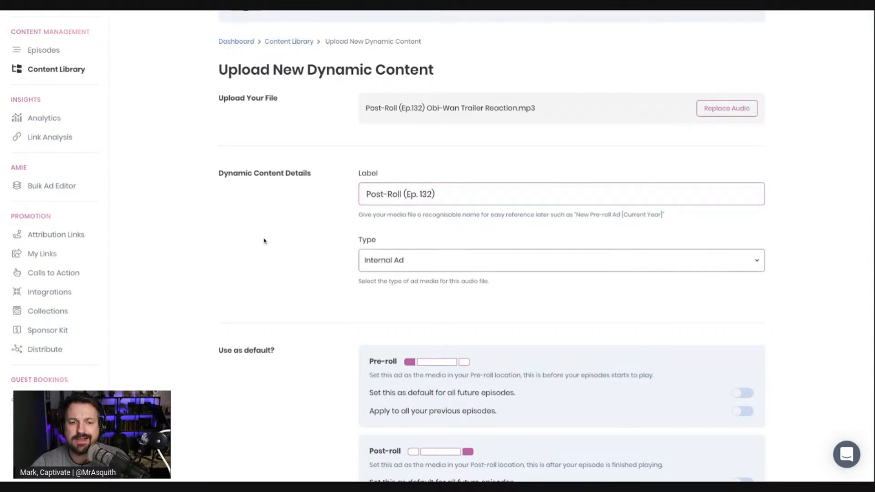
{"action": "scroll", "coordinate": [266, 240], "scroll_direction": "down", "scroll_amount": 3}
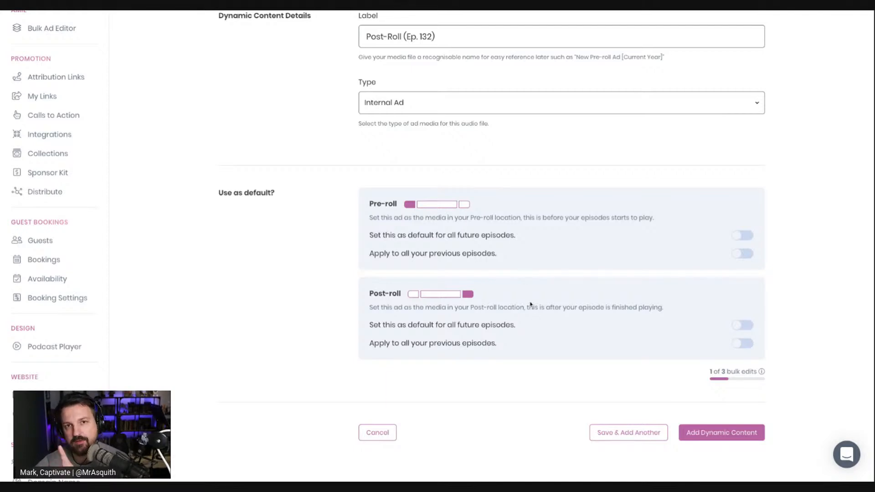
{"action": "left_click", "coordinate": [721, 437]}
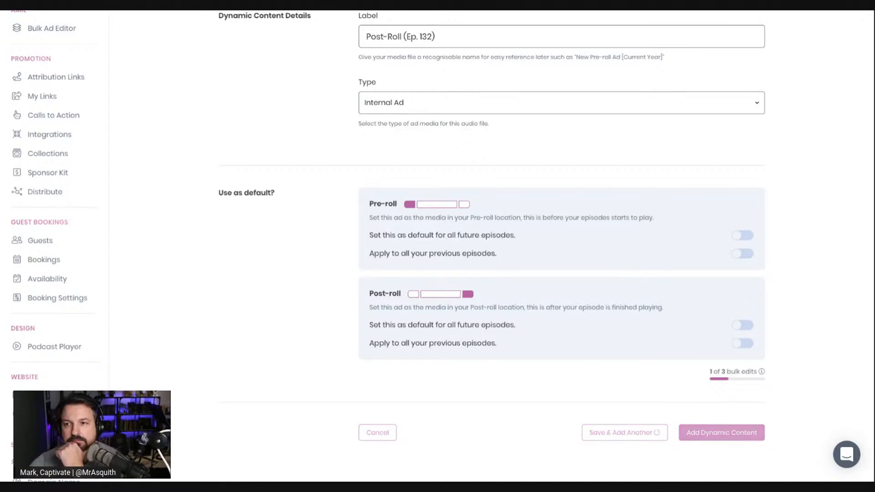
{"action": "scroll", "coordinate": [566, 360], "scroll_direction": "up", "scroll_amount": 1}
{"action": "scroll", "coordinate": [566, 360], "scroll_direction": "up", "scroll_amount": 5}
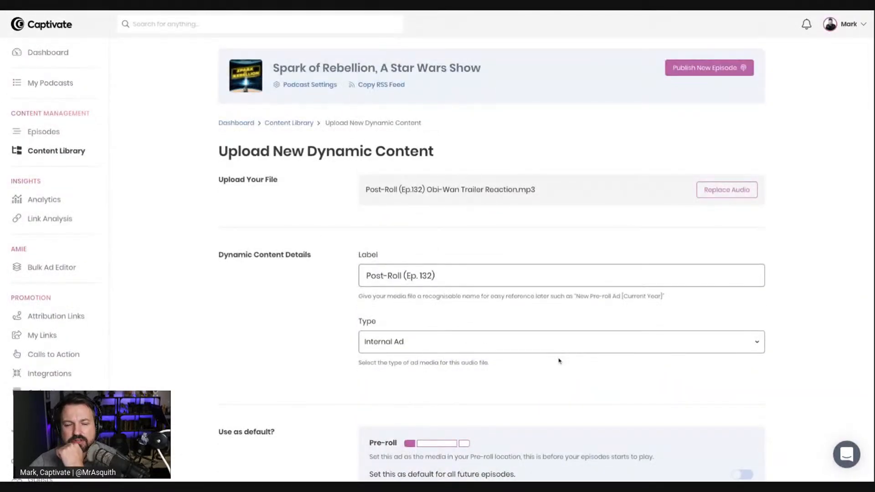
{"action": "scroll", "coordinate": [560, 361], "scroll_direction": "down", "scroll_amount": 5}
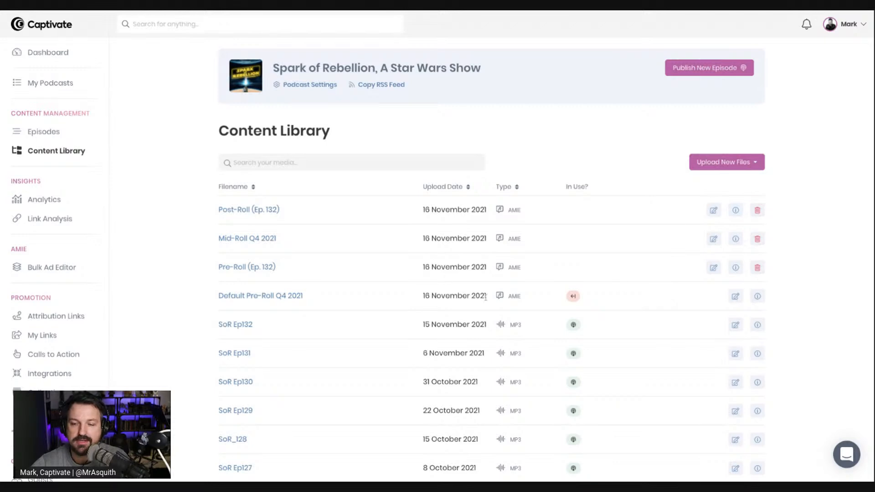
Check how the Default Pre-Roll Q4 2021 is in use and view the file details of Post-Roll (Ep. 132)
{"action": "left_click_drag", "start_coordinate": [197, 298], "coordinate": [536, 298]}
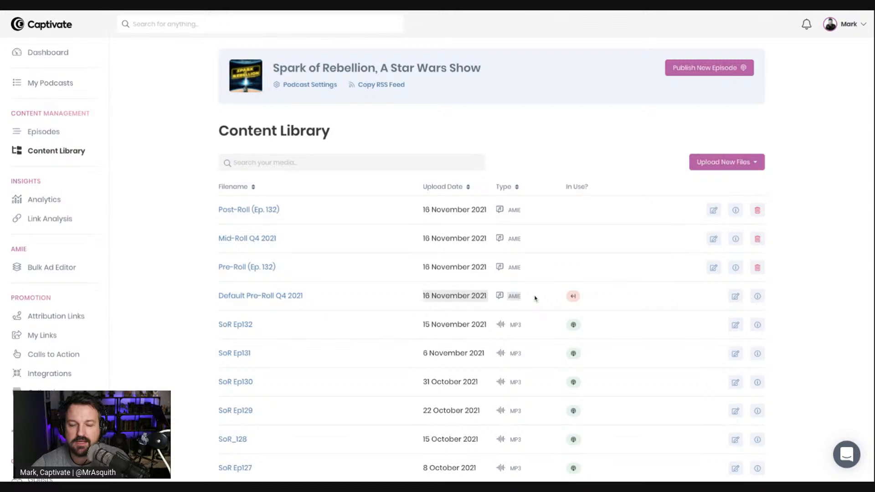
{"action": "mouse_move", "coordinate": [573, 301]}
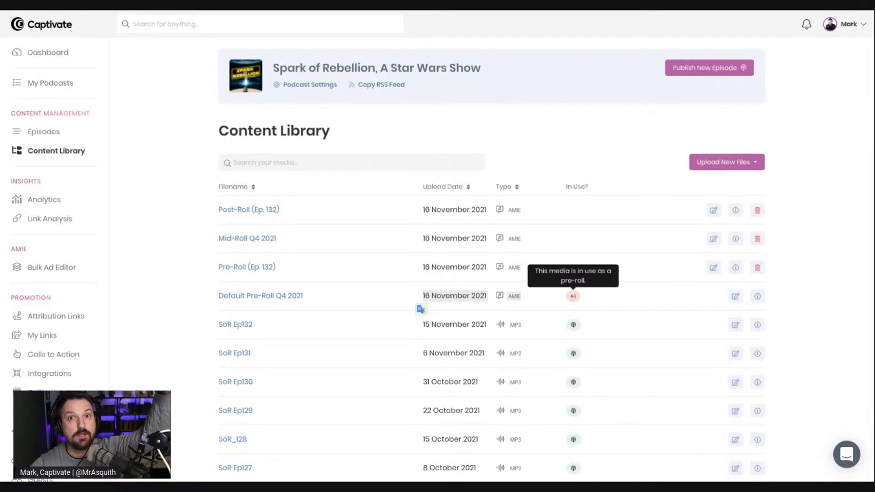
{"action": "left_click", "coordinate": [549, 160]}
{"action": "scroll", "coordinate": [549, 160], "scroll_direction": "down", "scroll_amount": 1}
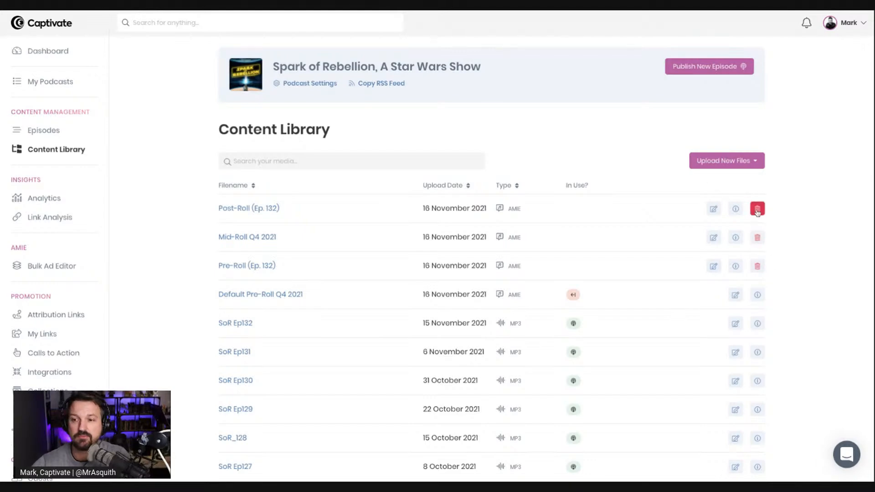
{"action": "left_click", "coordinate": [735, 209]}
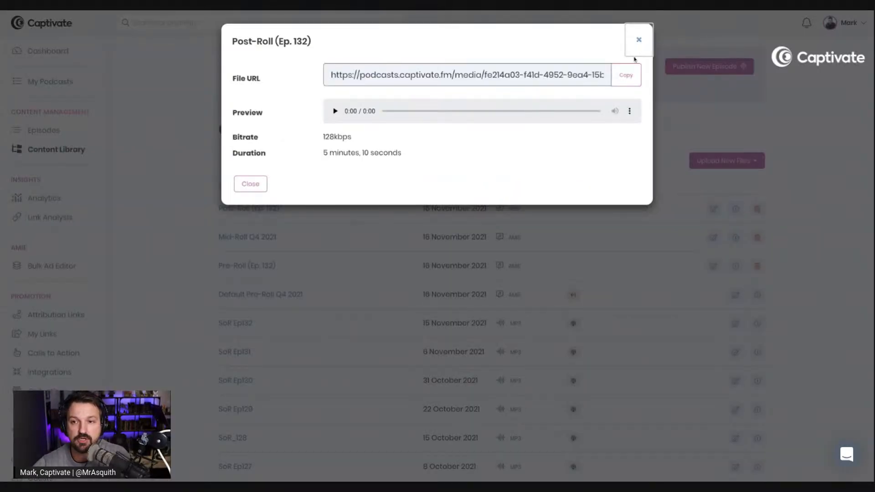
{"action": "left_click", "coordinate": [638, 48]}
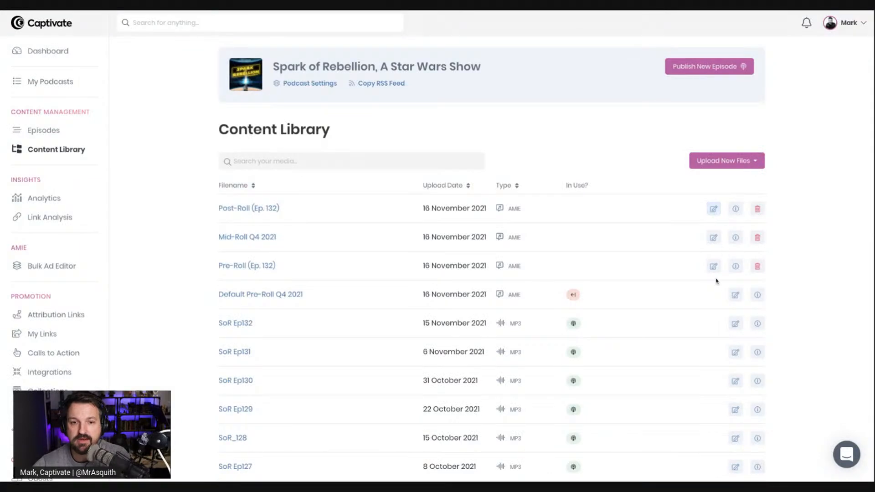
Review the editable settings of Pre-Roll (Ep. 132) and return to the content library without updating it
{"action": "left_click", "coordinate": [714, 267]}
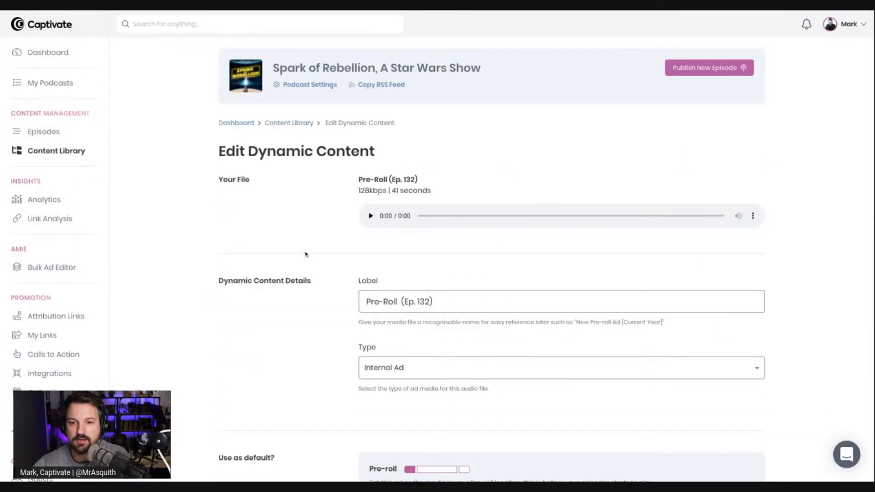
{"action": "scroll", "coordinate": [305, 254], "scroll_direction": "down", "scroll_amount": 9}
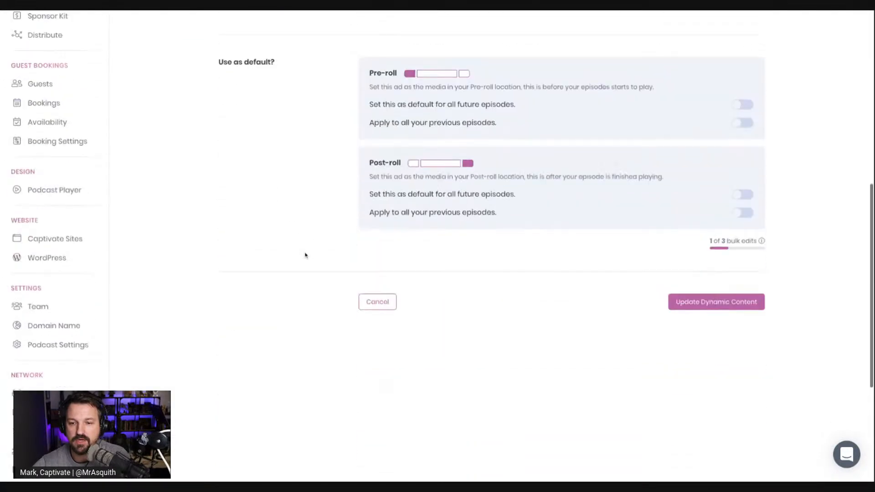
{"action": "left_click", "coordinate": [367, 287]}
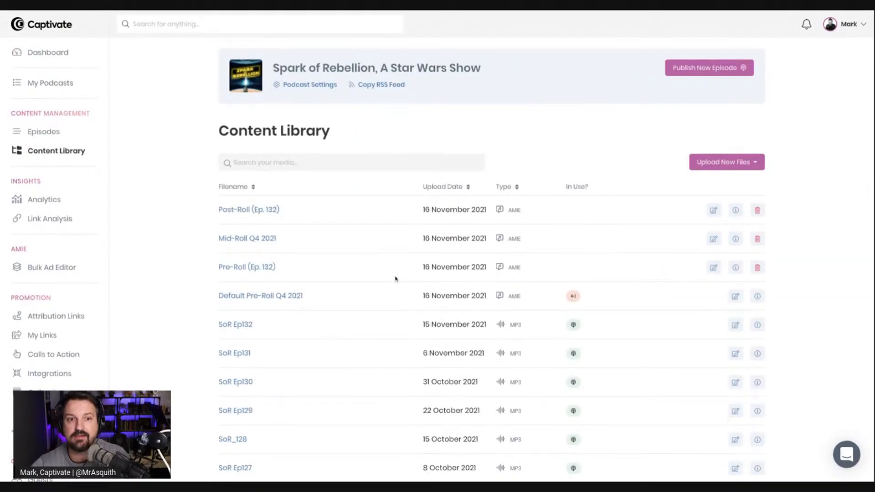
Open the show's trailer episode, the oldest in the episode list, for editing
{"action": "left_click", "coordinate": [70, 137]}
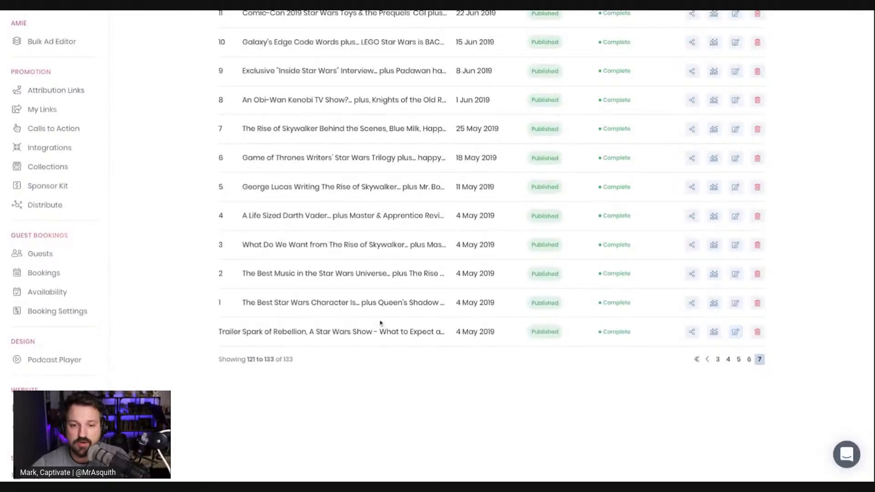
{"action": "left_click", "coordinate": [735, 333]}
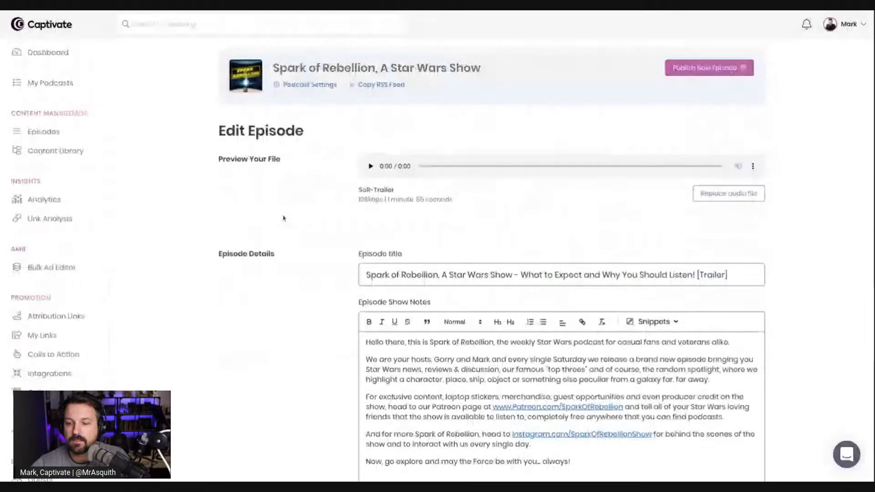
{"action": "scroll", "coordinate": [284, 218], "scroll_direction": "down", "scroll_amount": 2}
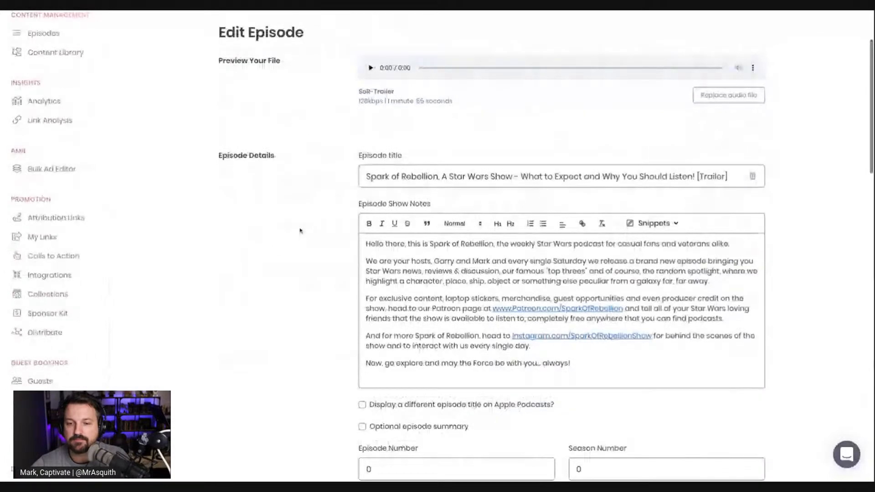
Remove the Default Pre-Roll Q4 2021 from the trailer episode and update the episode
{"action": "scroll", "coordinate": [300, 231], "scroll_direction": "down", "scroll_amount": 4}
{"action": "scroll", "coordinate": [561, 246], "scroll_direction": "down", "scroll_amount": 12}
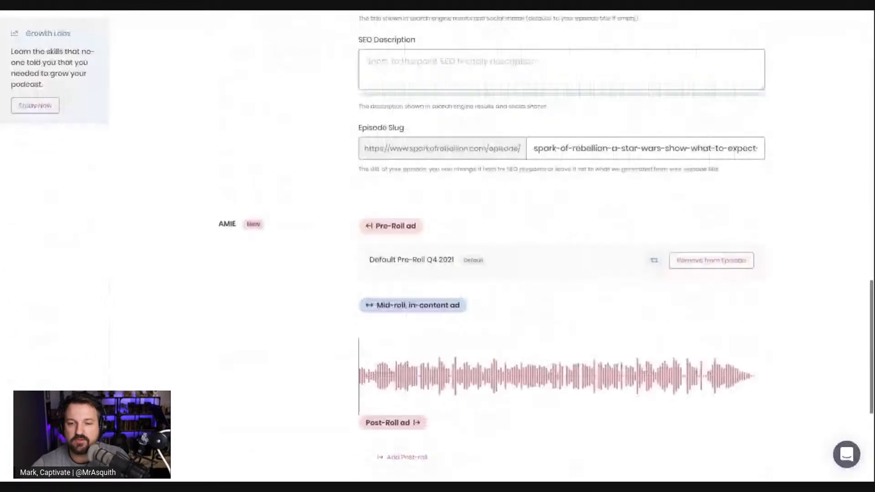
{"action": "scroll", "coordinate": [379, 248], "scroll_direction": "down", "scroll_amount": 2}
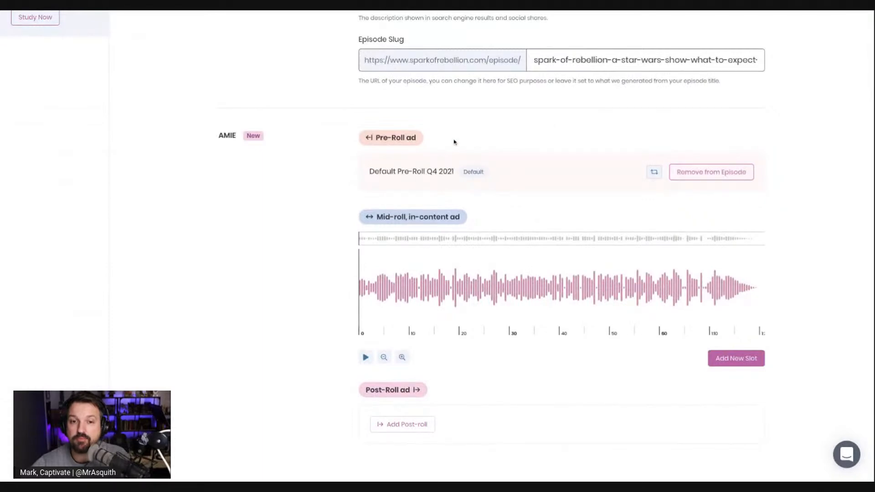
{"action": "left_click", "coordinate": [698, 173]}
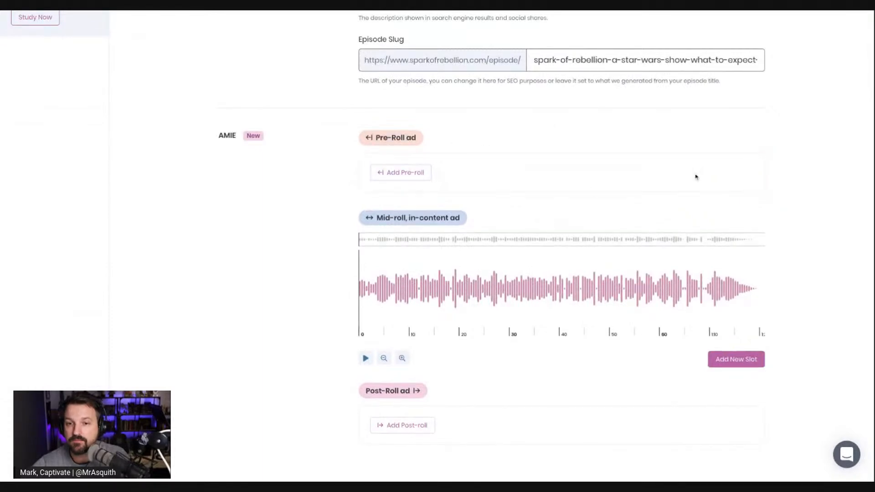
{"action": "scroll", "coordinate": [558, 196], "scroll_direction": "down", "scroll_amount": 5}
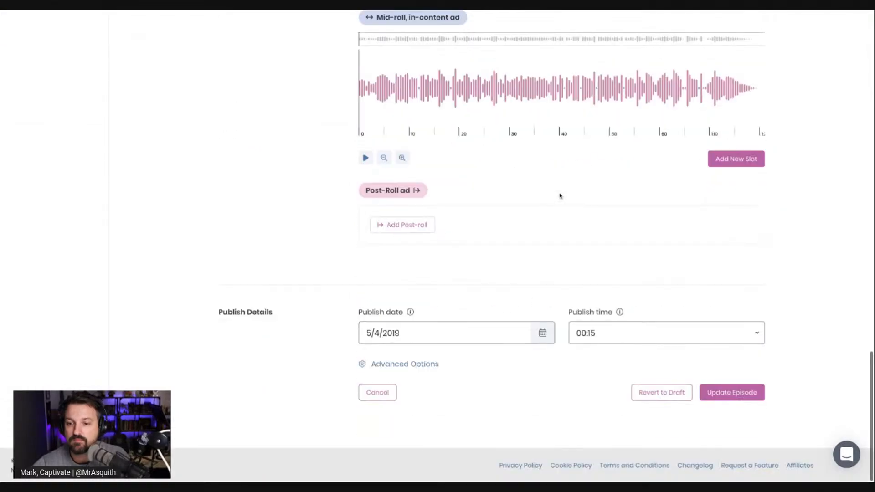
{"action": "left_click", "coordinate": [725, 392]}
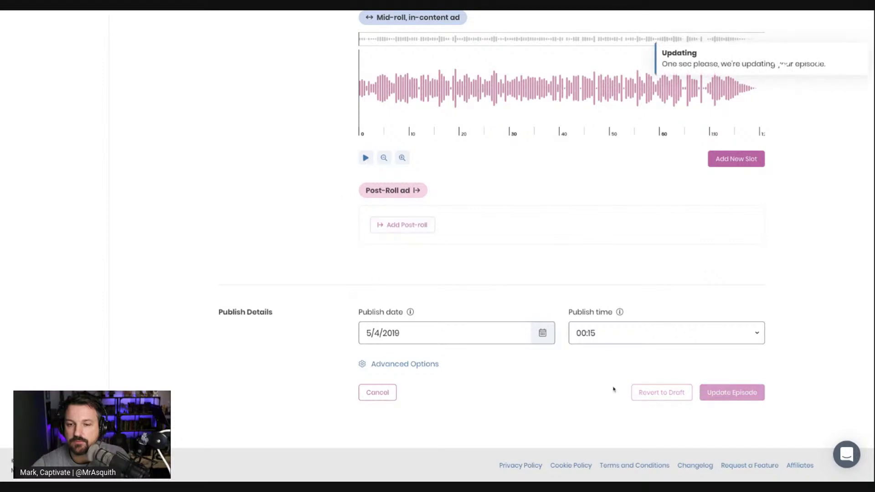
Check the AMIE status of the trailer and the oldest episodes at the end of the episode list
{"action": "scroll", "coordinate": [364, 227], "scroll_direction": "down", "scroll_amount": 15}
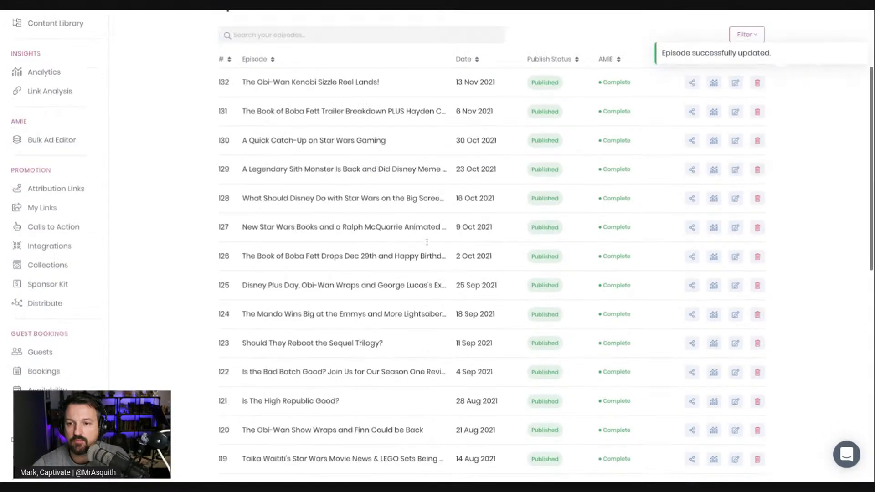
{"action": "left_click", "coordinate": [760, 275]}
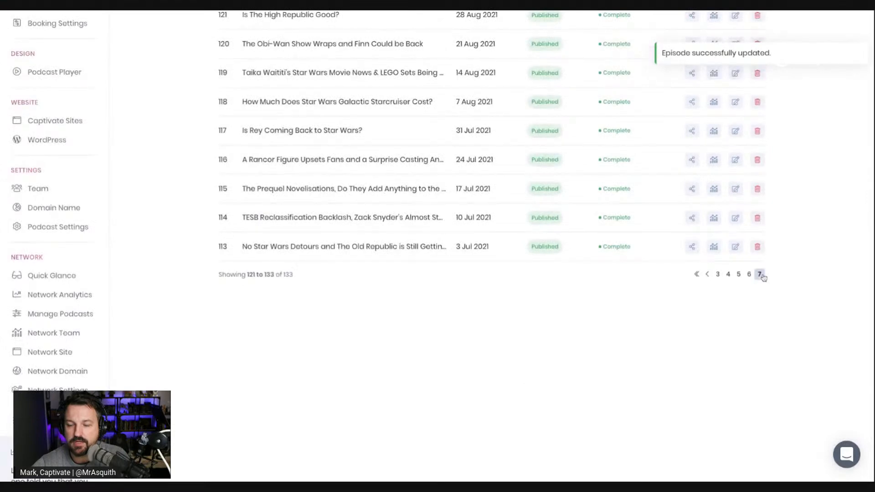
{"action": "scroll", "coordinate": [506, 298], "scroll_direction": "up", "scroll_amount": 5}
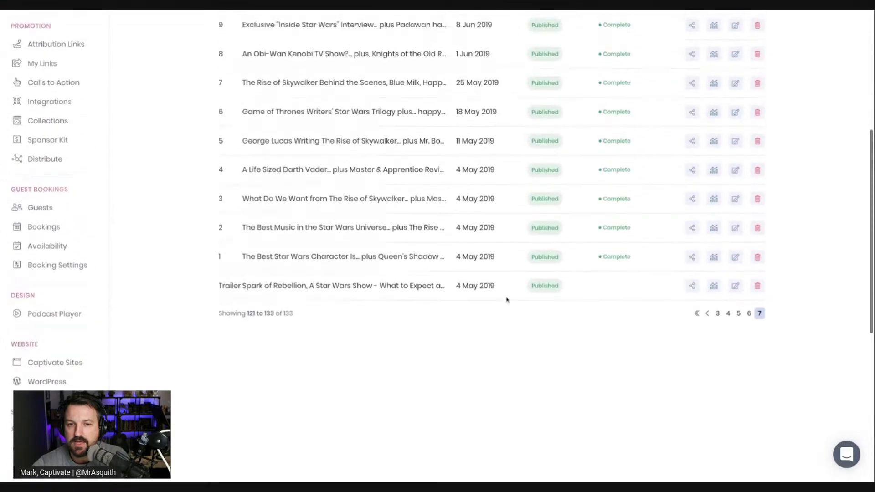
{"action": "scroll", "coordinate": [476, 268], "scroll_direction": "up", "scroll_amount": 1}
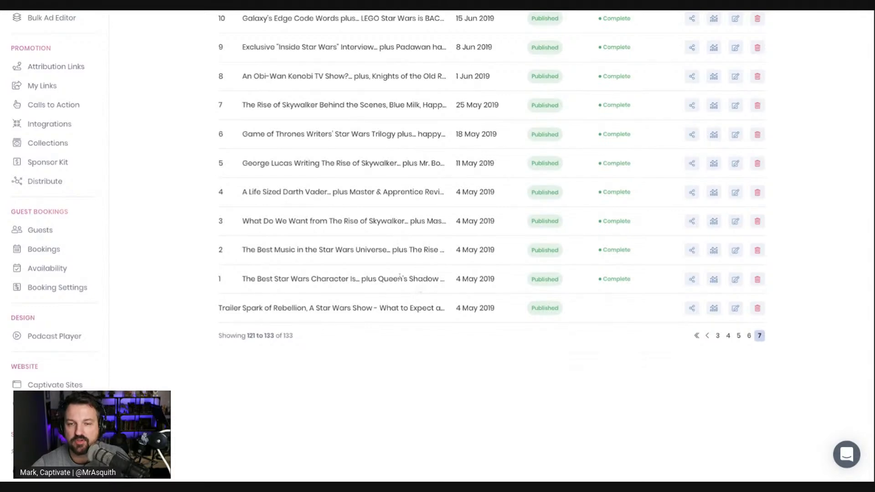
{"action": "scroll", "coordinate": [397, 276], "scroll_direction": "up", "scroll_amount": 5}
{"action": "scroll", "coordinate": [480, 349], "scroll_direction": "down", "scroll_amount": 3}
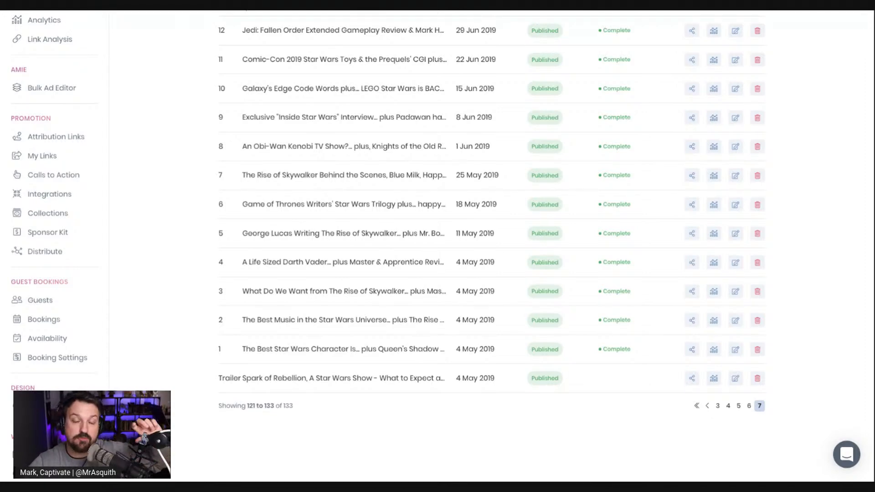
Return to the newest episodes at the start of the episode list and check their AMIE status
{"action": "left_click", "coordinate": [697, 406]}
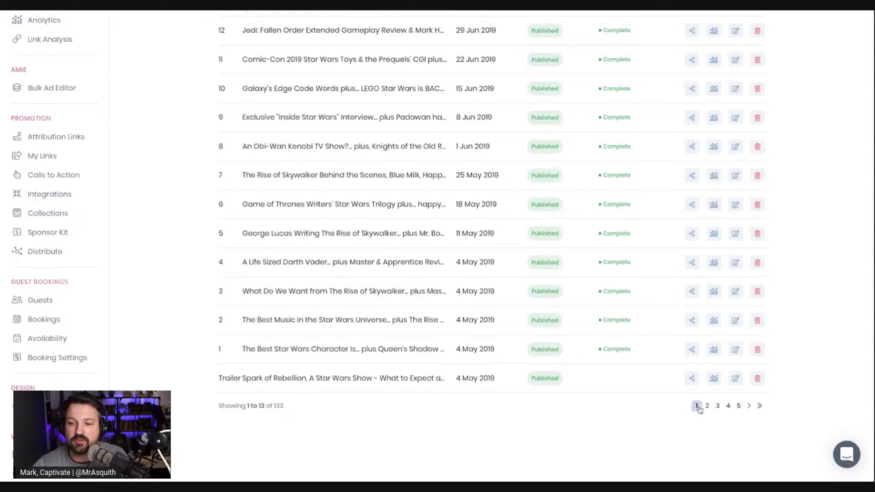
{"action": "scroll", "coordinate": [567, 330], "scroll_direction": "down", "scroll_amount": 4}
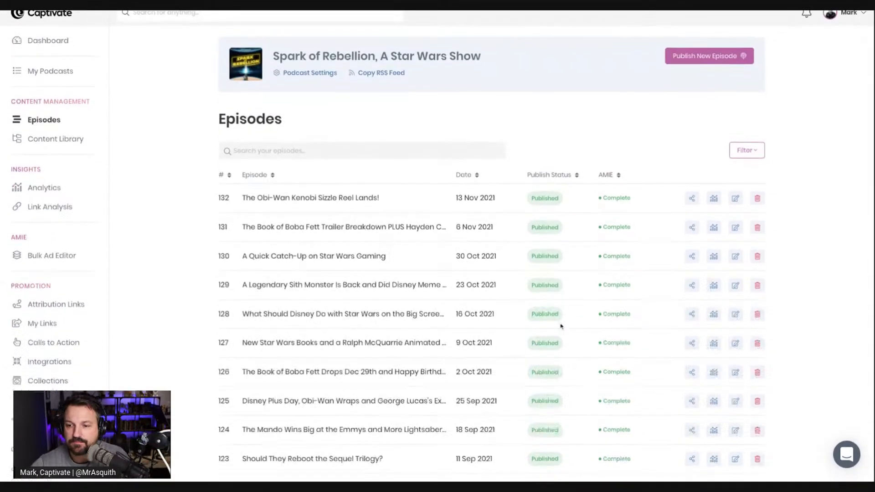
{"action": "scroll", "coordinate": [561, 326], "scroll_direction": "up", "scroll_amount": 3}
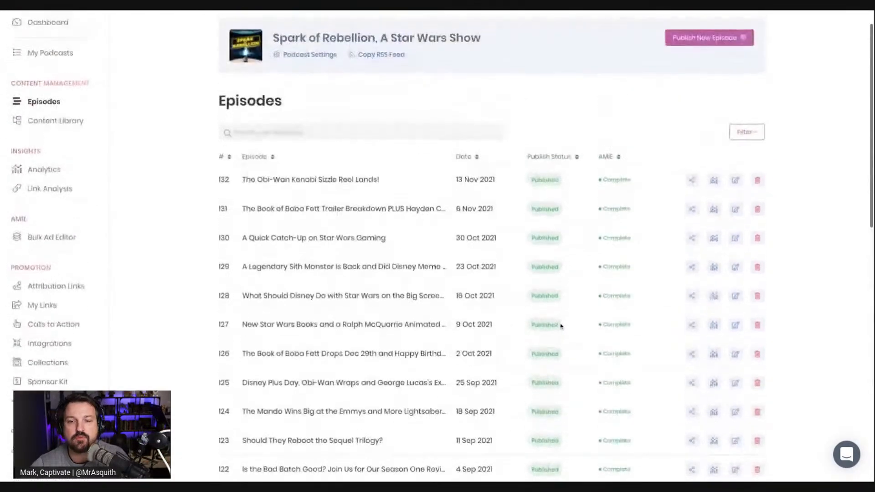
{"action": "scroll", "coordinate": [404, 237], "scroll_direction": "up", "scroll_amount": 1}
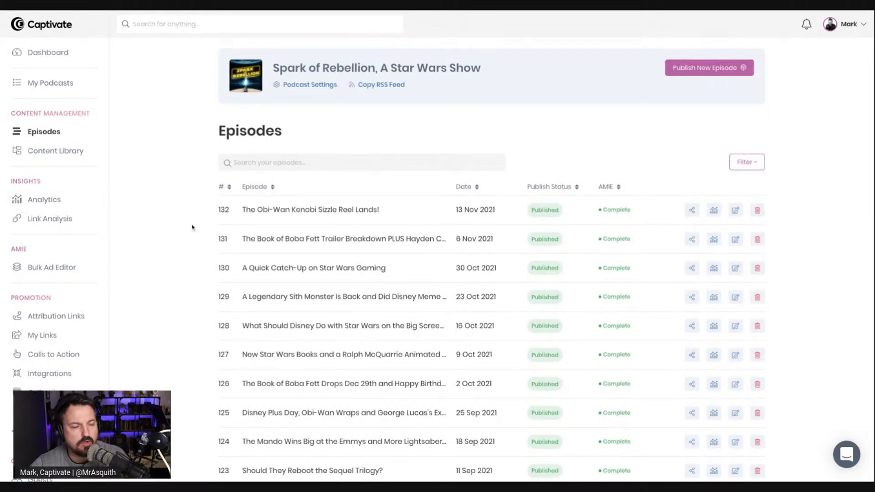
Select all episodes in the Bulk Ad Editor and view the ad files offered for the pre-roll without choosing one
{"action": "left_click", "coordinate": [63, 271]}
{"action": "scroll", "coordinate": [400, 216], "scroll_direction": "down", "scroll_amount": 4}
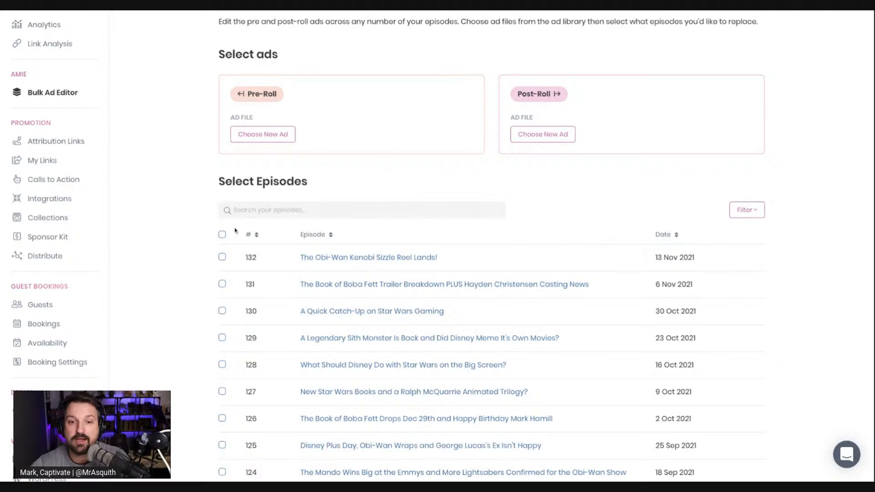
{"action": "left_click", "coordinate": [223, 235]}
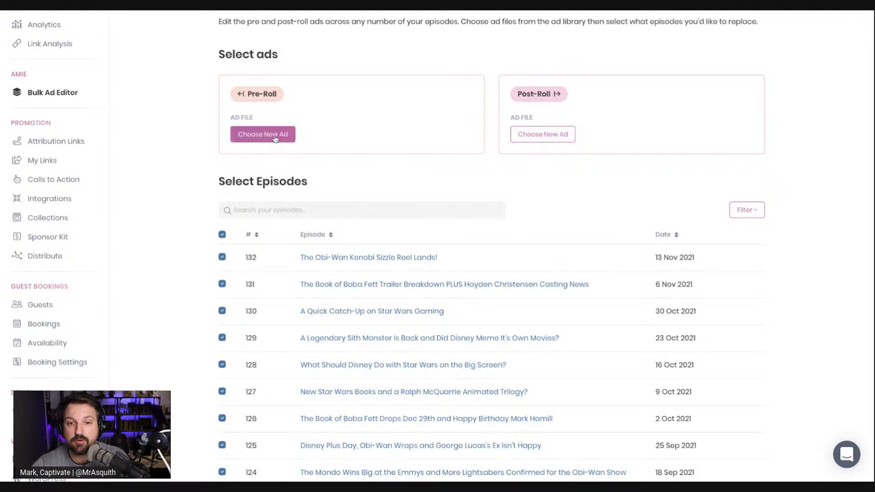
{"action": "left_click", "coordinate": [256, 134]}
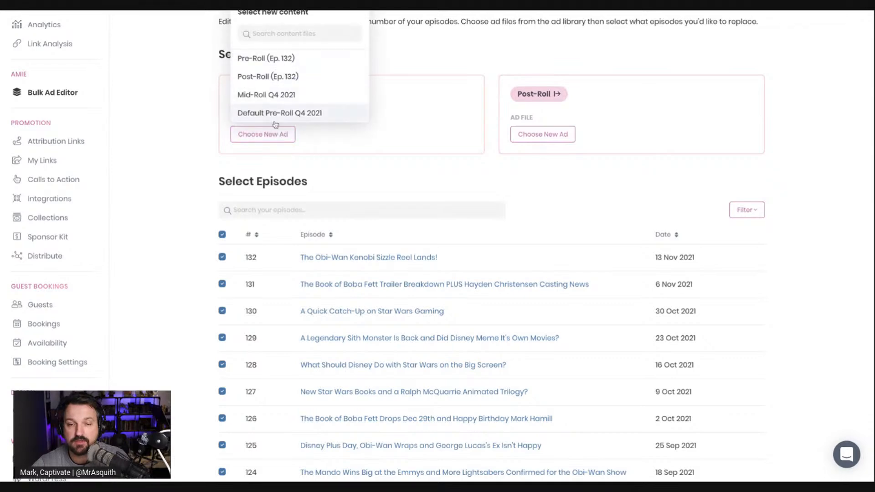
{"action": "left_click", "coordinate": [382, 155]}
{"action": "scroll", "coordinate": [441, 225], "scroll_direction": "down", "scroll_amount": 1}
{"action": "scroll", "coordinate": [441, 225], "scroll_direction": "up", "scroll_amount": 5}
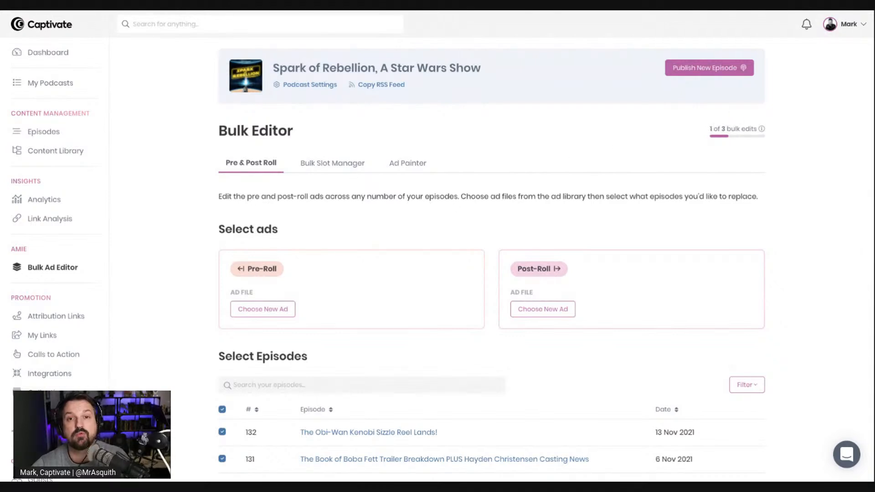
Discard the bulk pre- and post-roll changes, view the Bulk Slot Manager and open the Ad Painter
{"action": "left_click", "coordinate": [333, 163]}
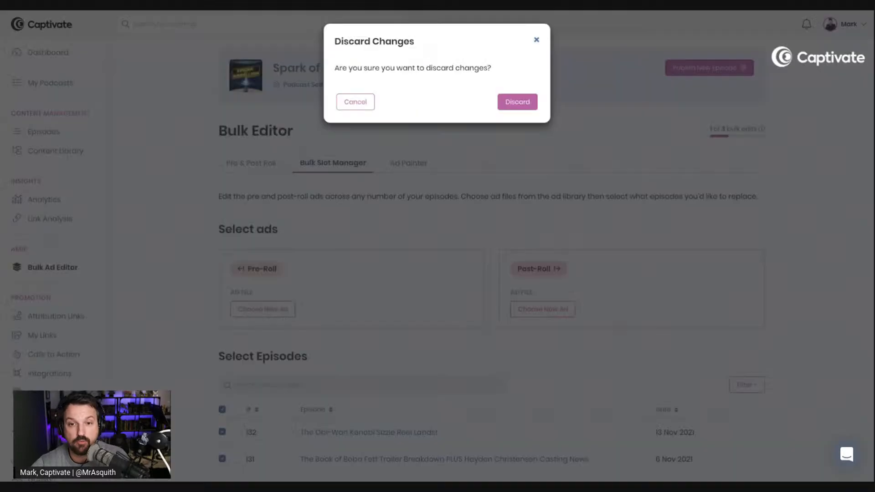
{"action": "left_click", "coordinate": [510, 102]}
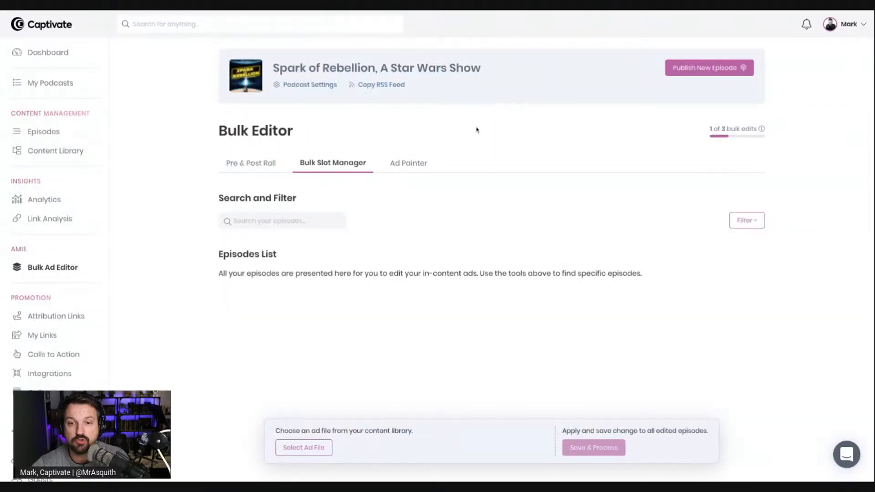
{"action": "left_click", "coordinate": [404, 172]}
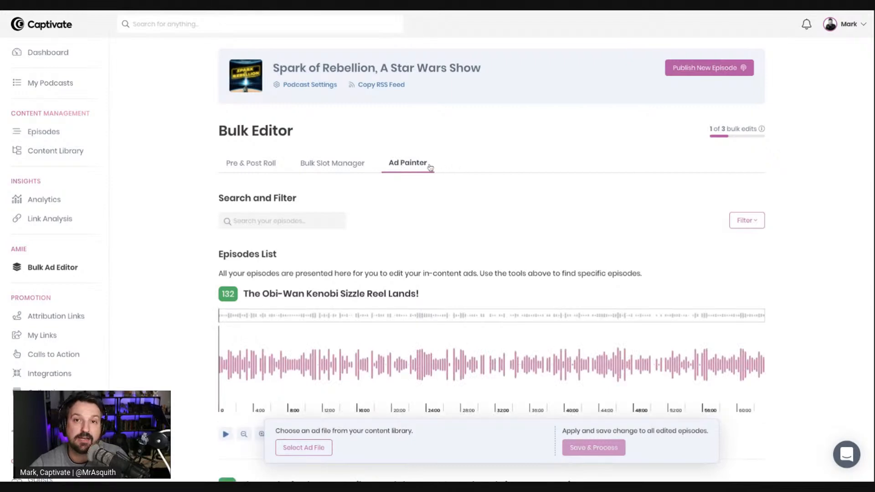
{"action": "scroll", "coordinate": [426, 165], "scroll_direction": "down", "scroll_amount": 1}
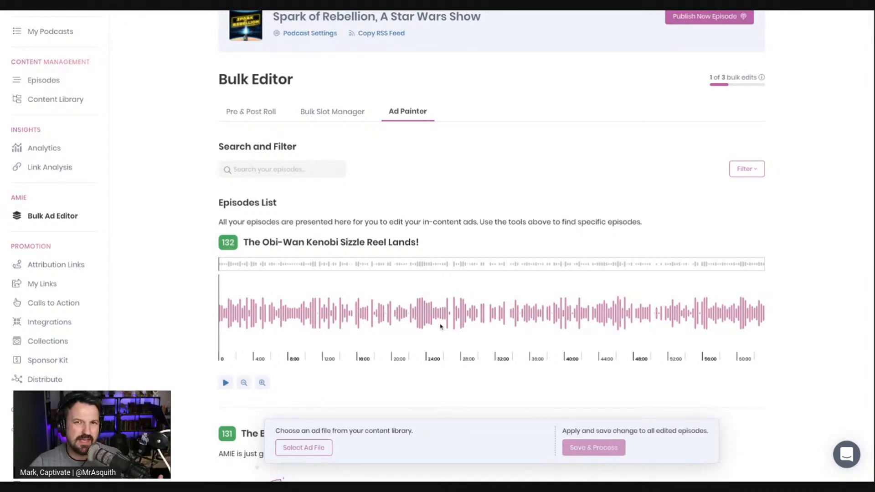
Paint ad regions on Episode 132 from about 40:00 to 48:00, Episode 131 from about 16:00 to 26:00, and Episode 130 from about 4:20 to 7:45
{"action": "left_click_drag", "start_coordinate": [451, 320], "coordinate": [496, 319]}
{"action": "left_click_drag", "start_coordinate": [343, 314], "coordinate": [601, 314]}
{"action": "scroll", "coordinate": [638, 313], "scroll_direction": "down", "scroll_amount": 3}
{"action": "scroll", "coordinate": [631, 317], "scroll_direction": "down", "scroll_amount": 2}
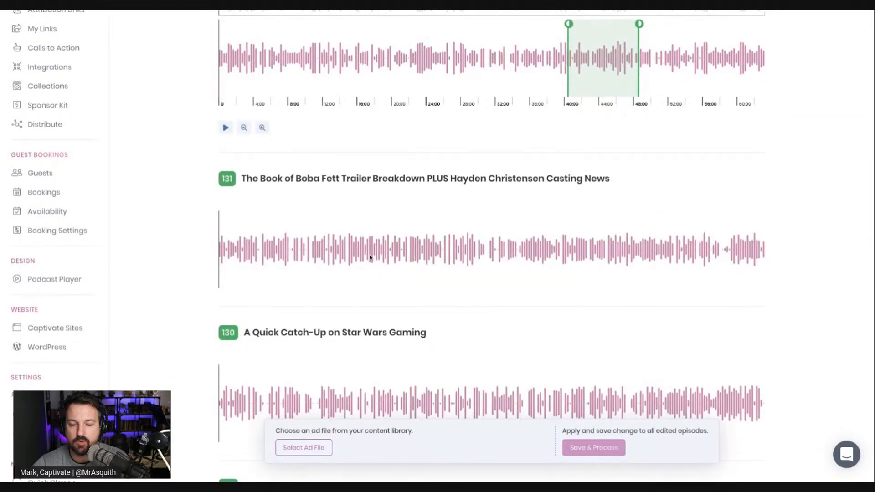
{"action": "left_click", "coordinate": [543, 249]}
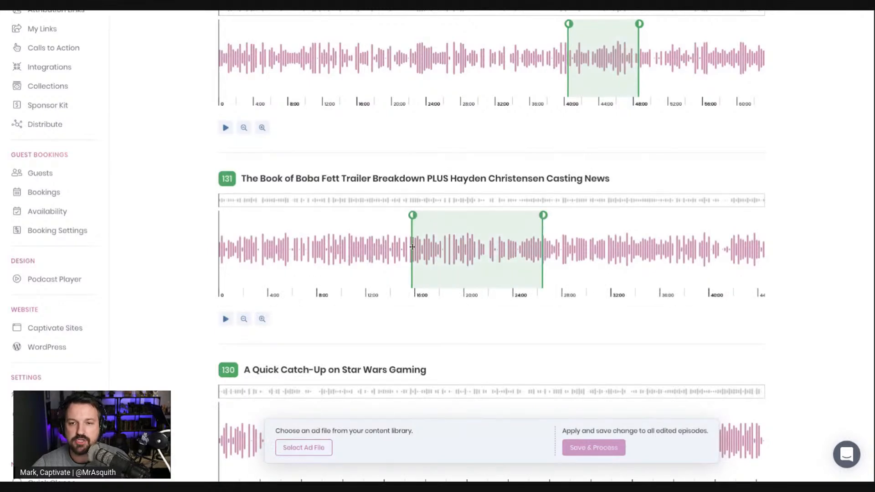
{"action": "scroll", "coordinate": [412, 247], "scroll_direction": "down", "scroll_amount": 2}
{"action": "left_click", "coordinate": [310, 344]}
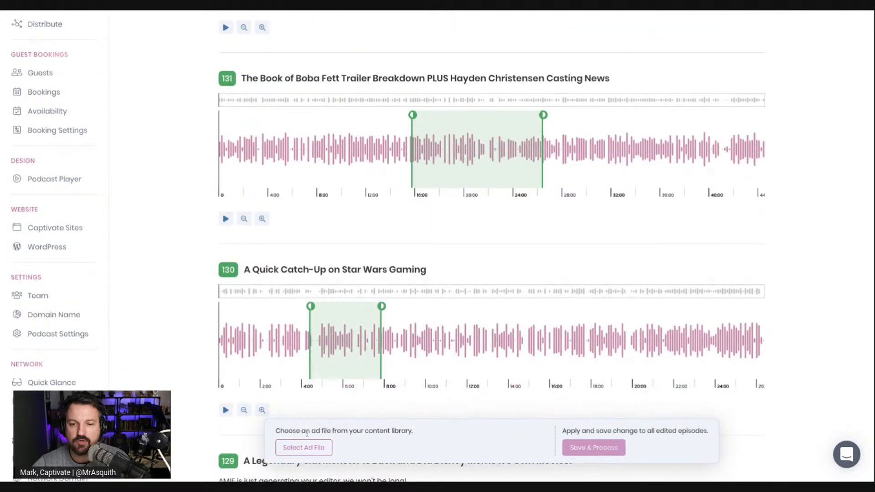
View the ad files available for the painted regions and close the list without choosing one
{"action": "left_click", "coordinate": [304, 448]}
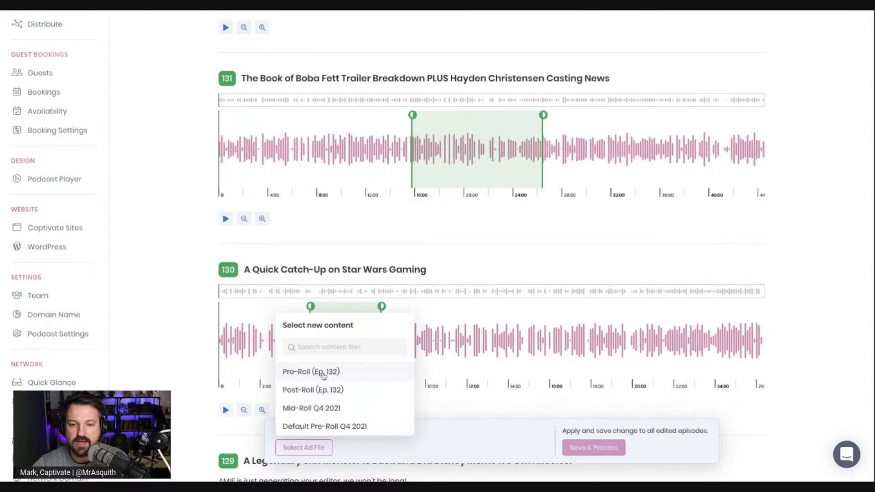
{"action": "left_click", "coordinate": [543, 270]}
{"action": "scroll", "coordinate": [543, 268], "scroll_direction": "up", "scroll_amount": 2}
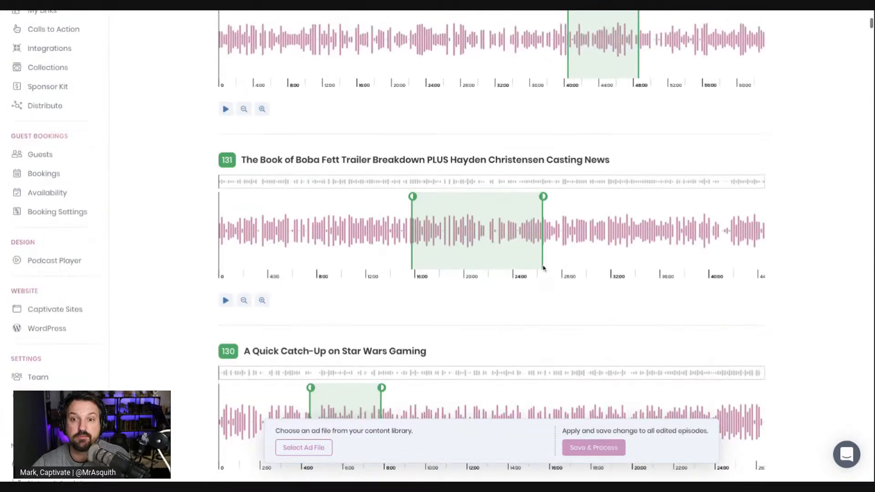
{"action": "scroll", "coordinate": [391, 265], "scroll_direction": "up", "scroll_amount": 7}
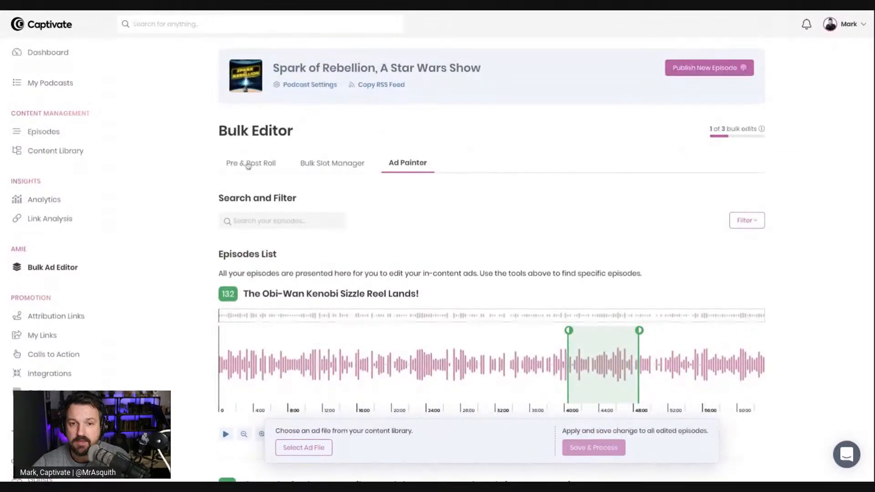
Select episodes 132, 131 and 130 for pre- and post-roll editing in the Bulk Editor
{"action": "left_click", "coordinate": [248, 164]}
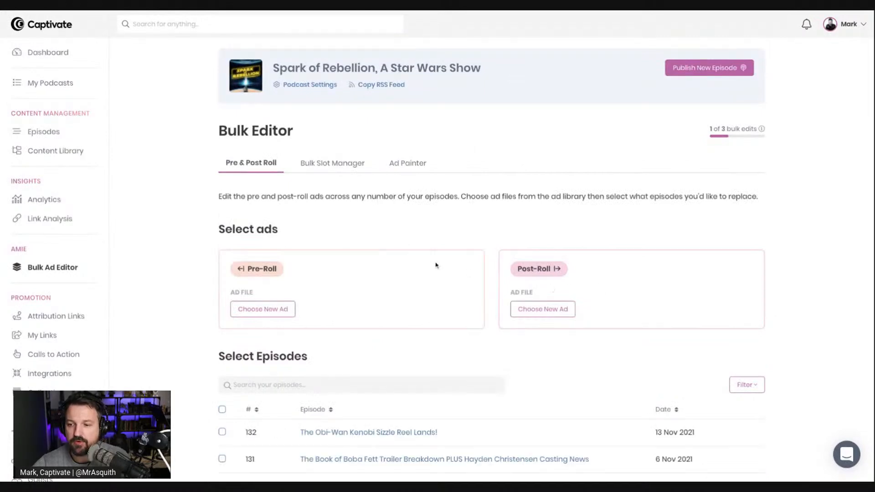
{"action": "scroll", "coordinate": [382, 261], "scroll_direction": "down", "scroll_amount": 1}
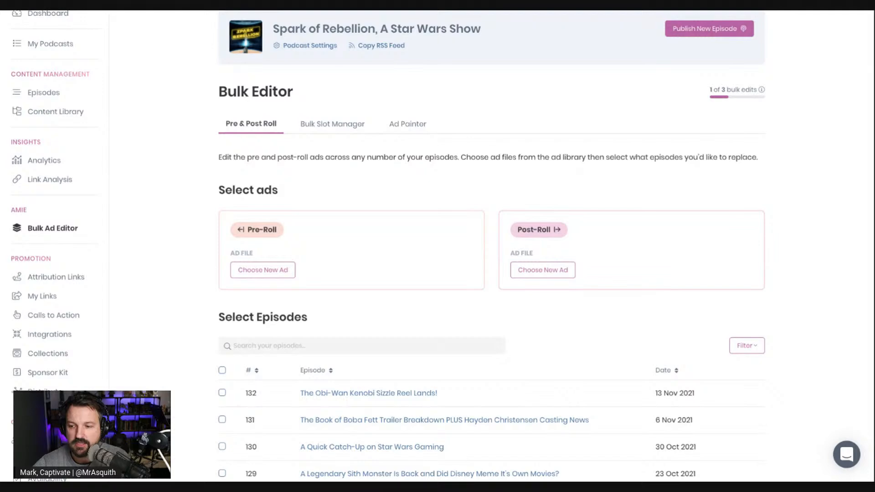
{"action": "scroll", "coordinate": [369, 248], "scroll_direction": "down", "scroll_amount": 3}
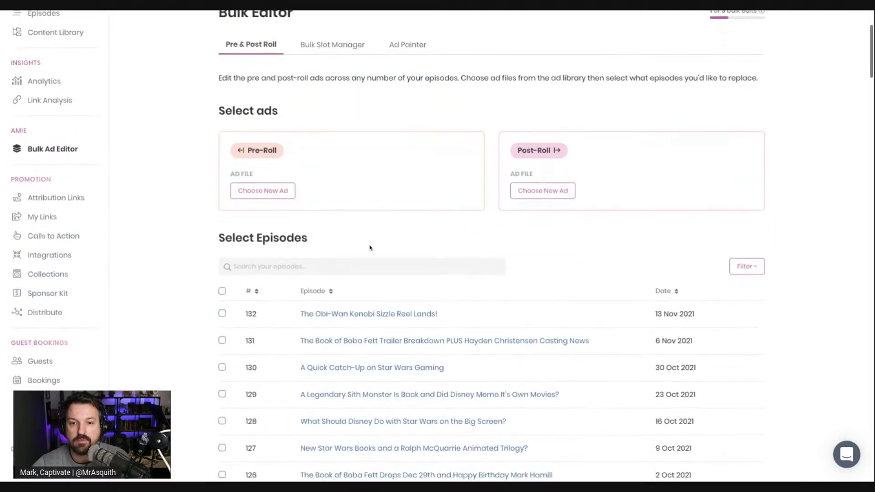
{"action": "scroll", "coordinate": [369, 248], "scroll_direction": "down", "scroll_amount": 1}
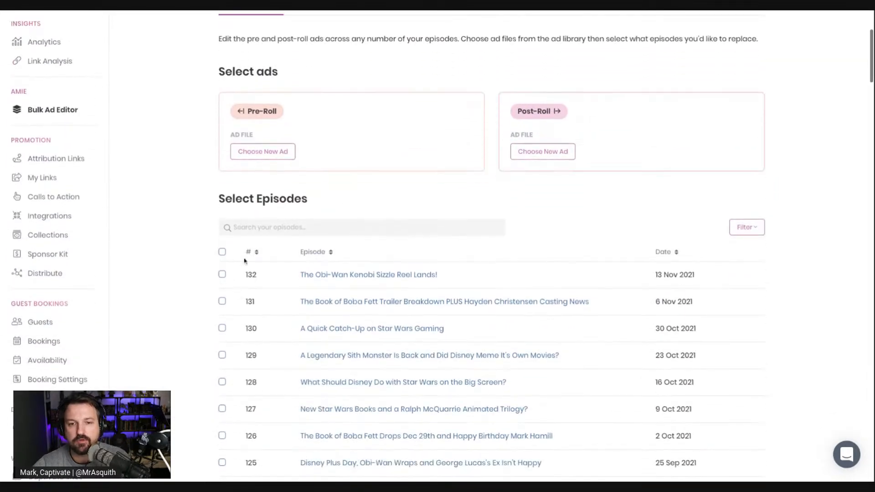
{"action": "left_click", "coordinate": [222, 274]}
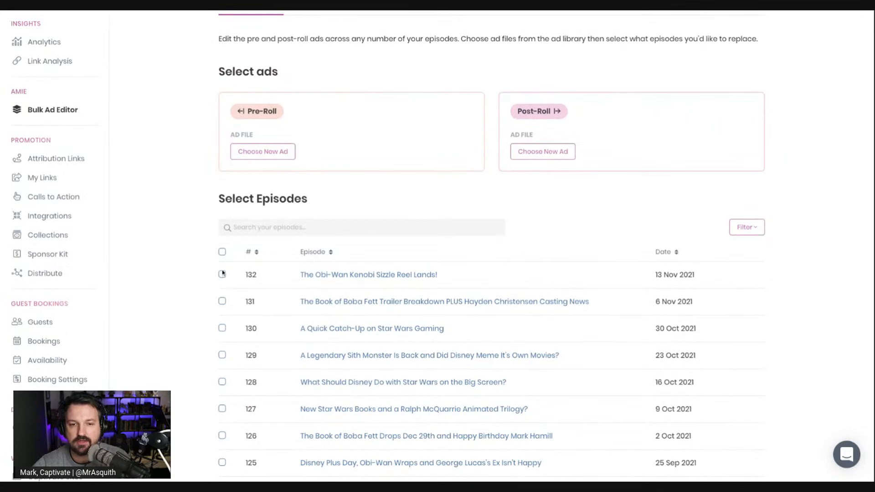
{"action": "left_click", "coordinate": [222, 301]}
{"action": "left_click", "coordinate": [222, 329]}
Try out the pre-roll and post-roll choices for removing ads from the selected episodes, and cancel the removal
{"action": "scroll", "coordinate": [226, 342], "scroll_direction": "down", "scroll_amount": 5}
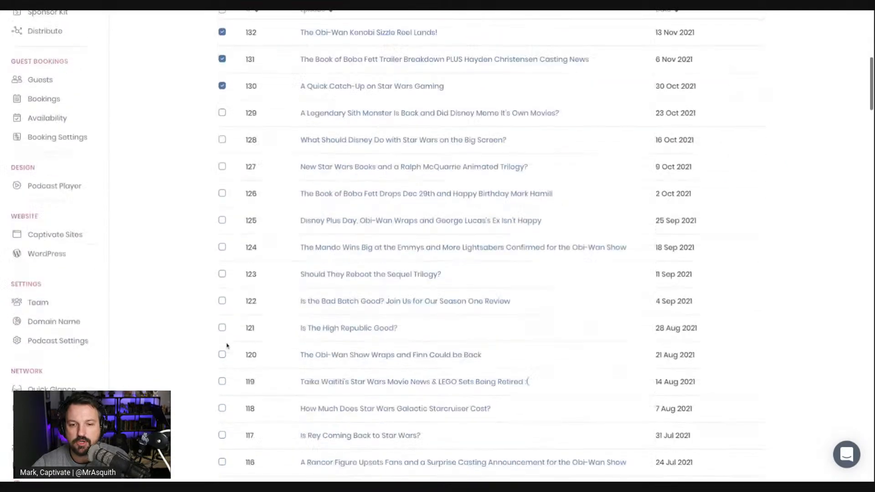
{"action": "scroll", "coordinate": [227, 345], "scroll_direction": "down", "scroll_amount": 20}
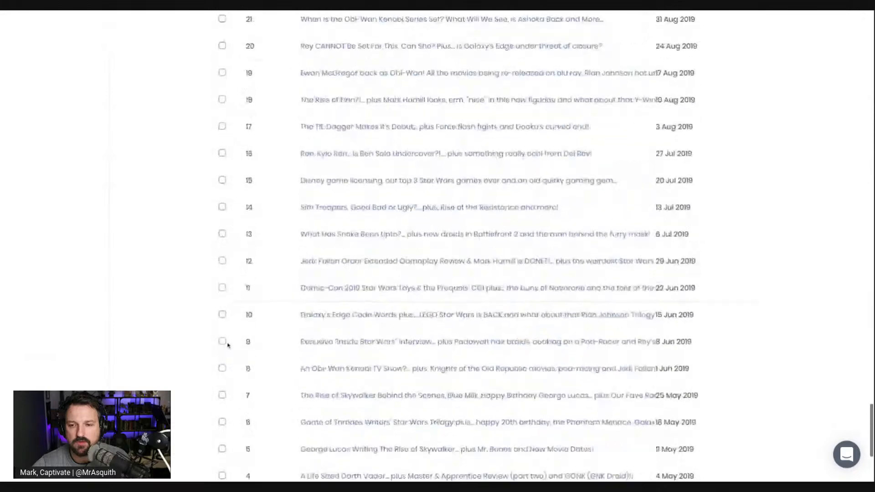
{"action": "scroll", "coordinate": [228, 345], "scroll_direction": "down", "scroll_amount": 5}
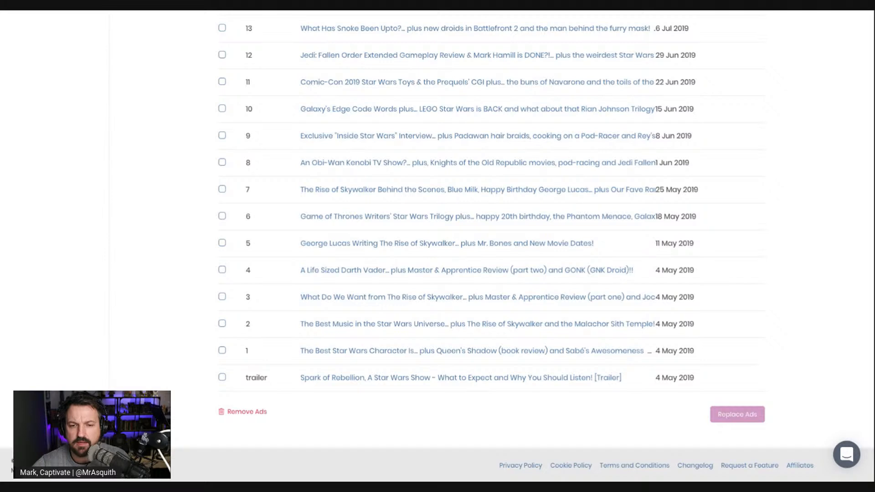
{"action": "left_click", "coordinate": [249, 411]}
{"action": "left_click", "coordinate": [338, 97]}
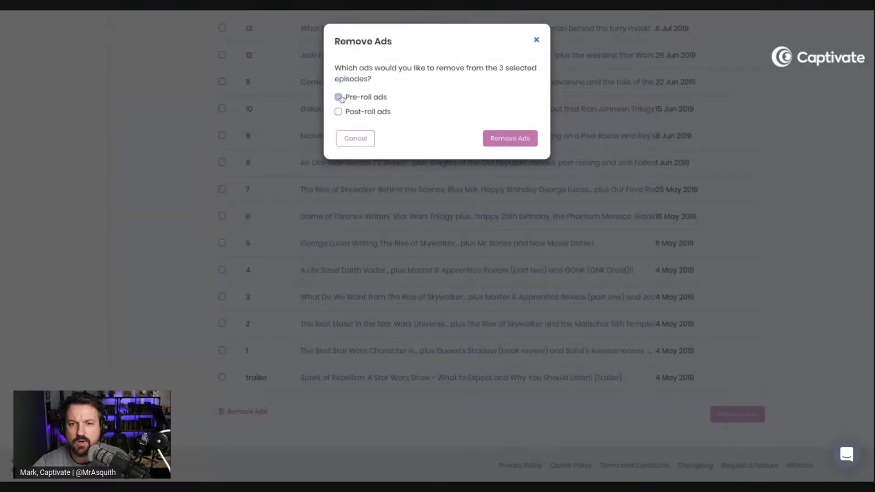
{"action": "left_click", "coordinate": [338, 112]}
{"action": "left_click", "coordinate": [338, 97]}
{"action": "left_click", "coordinate": [338, 111]}
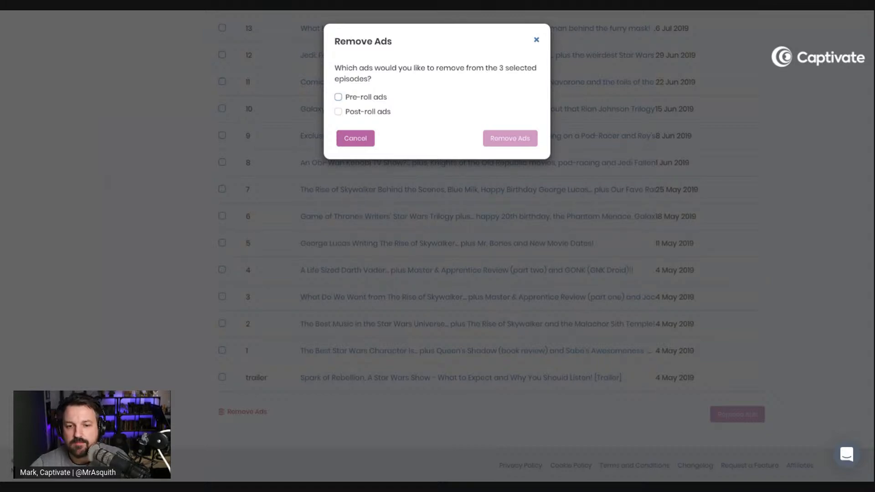
{"action": "left_click", "coordinate": [356, 139]}
{"action": "left_click", "coordinate": [357, 98]}
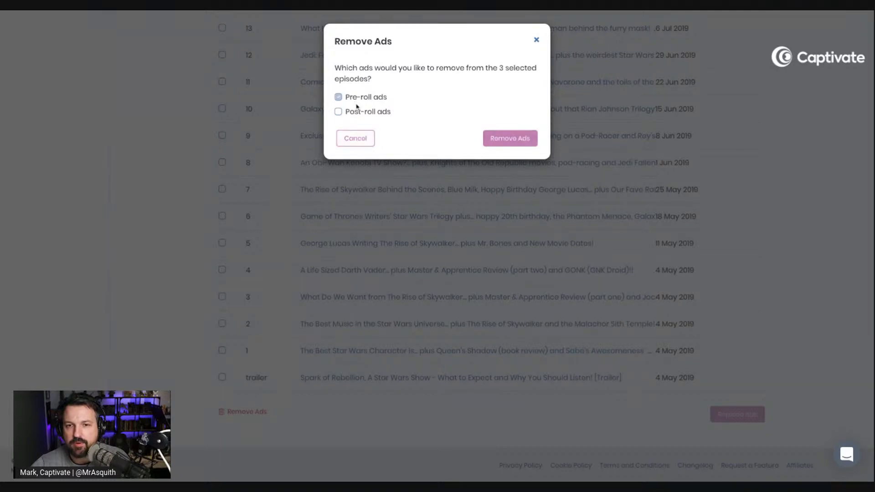
{"action": "left_click", "coordinate": [357, 112]}
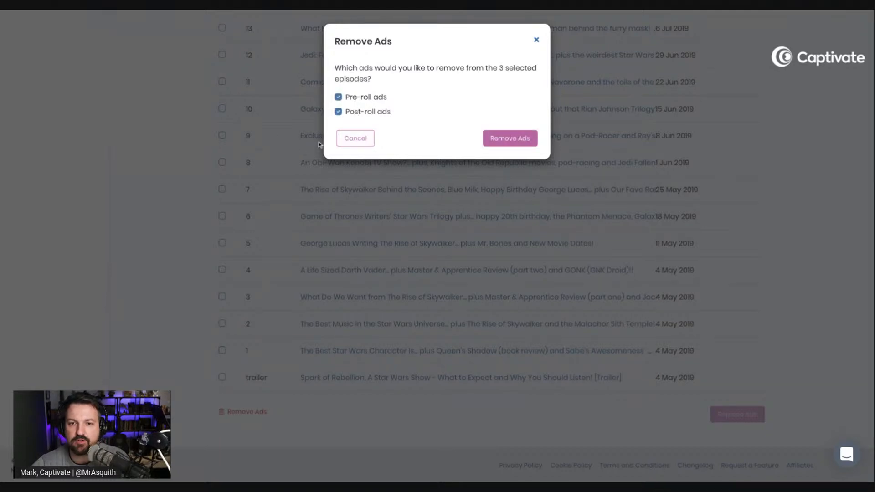
{"action": "left_click", "coordinate": [356, 138]}
Clear the selection of episodes 132, 131 and 130 in the pre- and post-roll episode list
{"action": "scroll", "coordinate": [360, 146], "scroll_direction": "up", "scroll_amount": 15}
{"action": "scroll", "coordinate": [361, 147], "scroll_direction": "up", "scroll_amount": 20}
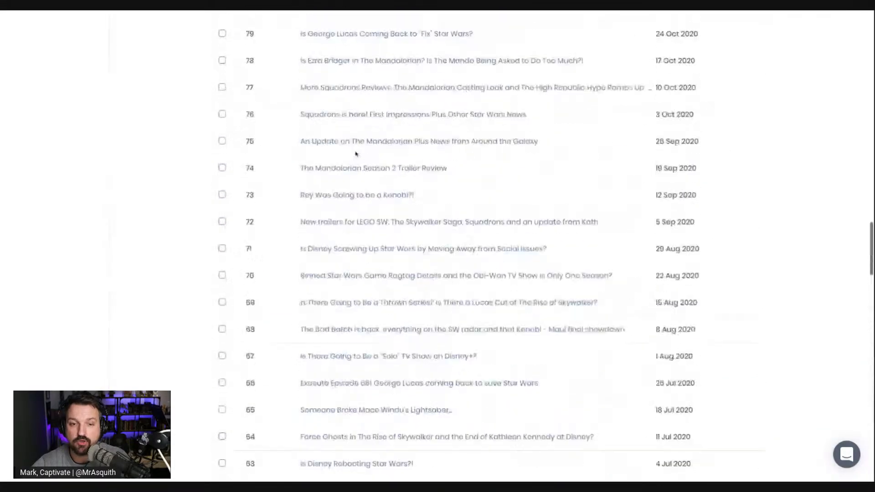
{"action": "scroll", "coordinate": [225, 256], "scroll_direction": "down", "scroll_amount": 1}
{"action": "left_click", "coordinate": [222, 431]}
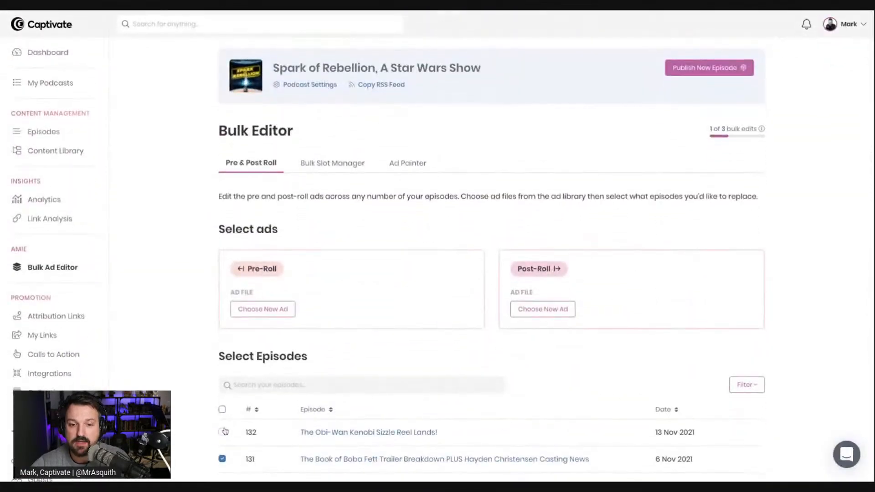
{"action": "scroll", "coordinate": [224, 432], "scroll_direction": "down", "scroll_amount": 3}
{"action": "left_click", "coordinate": [222, 357]}
{"action": "left_click", "coordinate": [222, 330]}
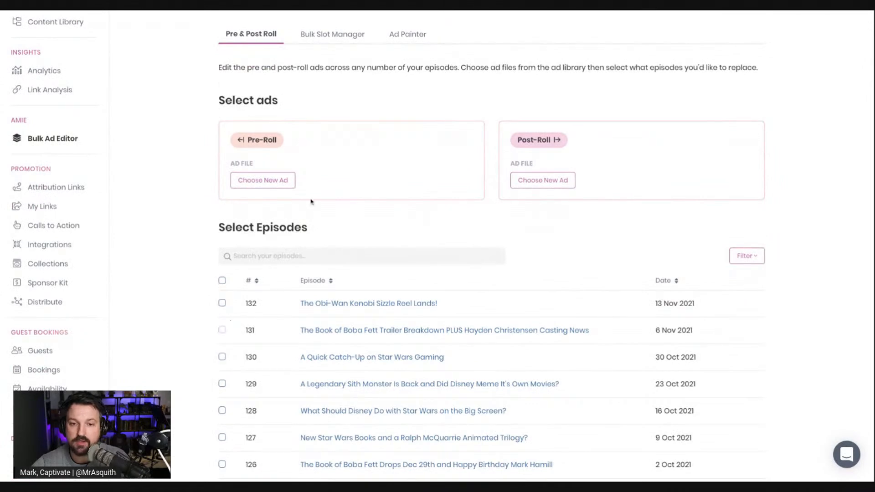
Open the Bulk Slot Manager and examine the waveform editors in its episode list
{"action": "scroll", "coordinate": [348, 123], "scroll_direction": "up", "scroll_amount": 3}
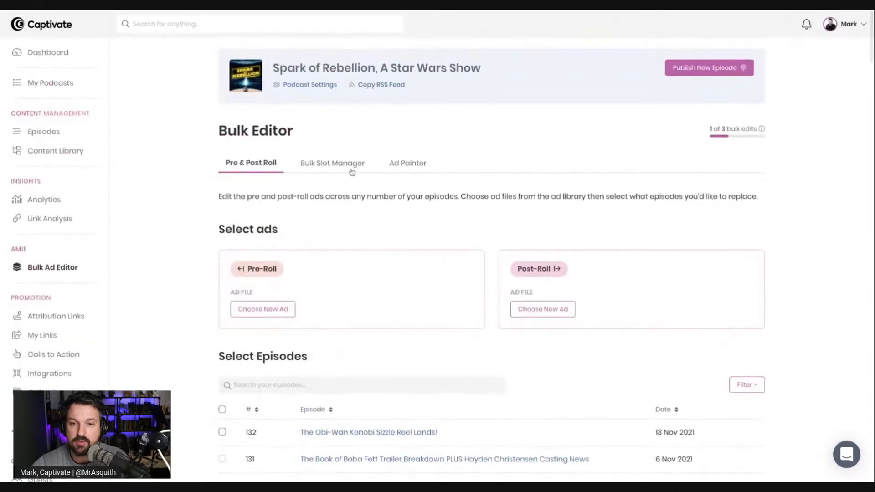
{"action": "left_click", "coordinate": [351, 170]}
{"action": "scroll", "coordinate": [333, 271], "scroll_direction": "down", "scroll_amount": 2}
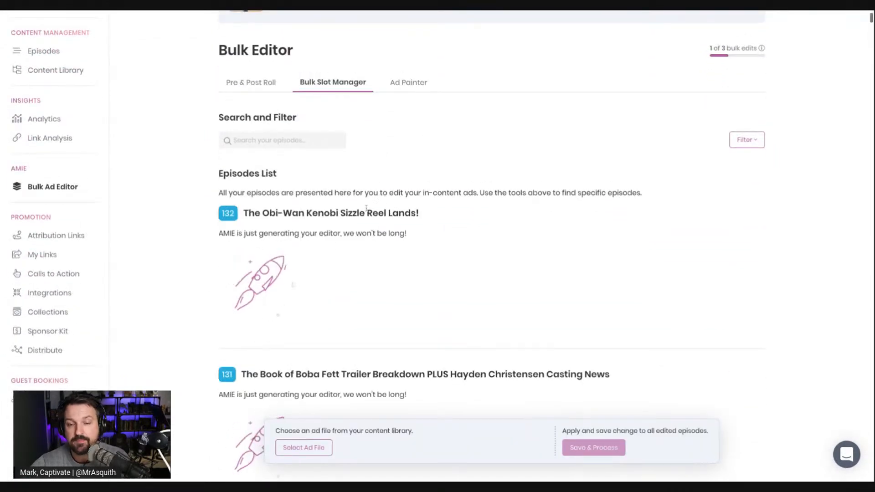
{"action": "scroll", "coordinate": [450, 262], "scroll_direction": "down", "scroll_amount": 2}
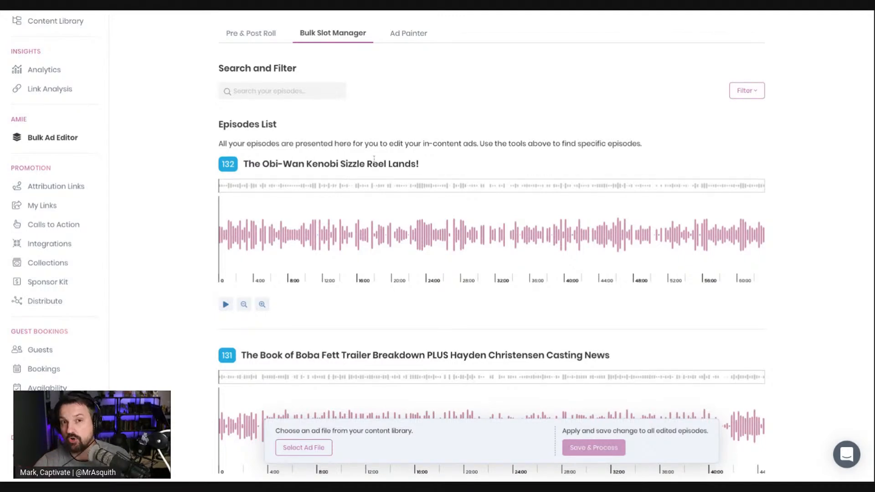
{"action": "scroll", "coordinate": [319, 151], "scroll_direction": "up", "scroll_amount": 3}
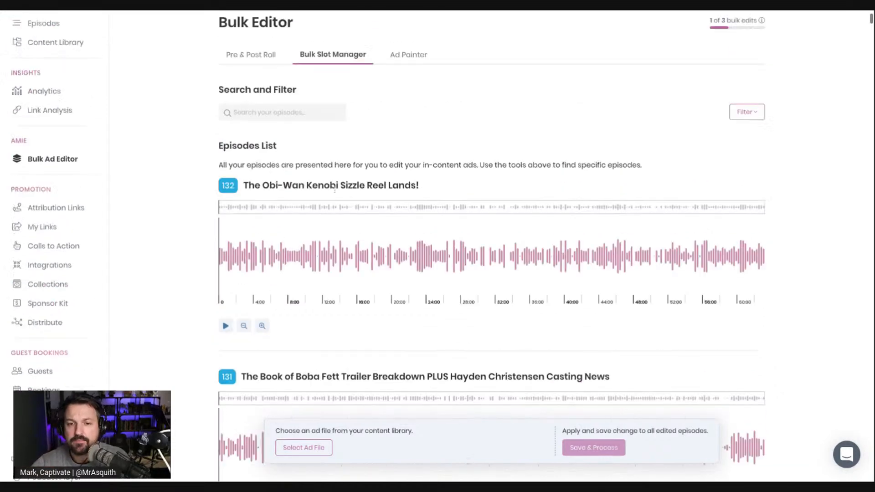
{"action": "scroll", "coordinate": [394, 120], "scroll_direction": "down", "scroll_amount": 1}
{"action": "scroll", "coordinate": [394, 120], "scroll_direction": "down", "scroll_amount": 2}
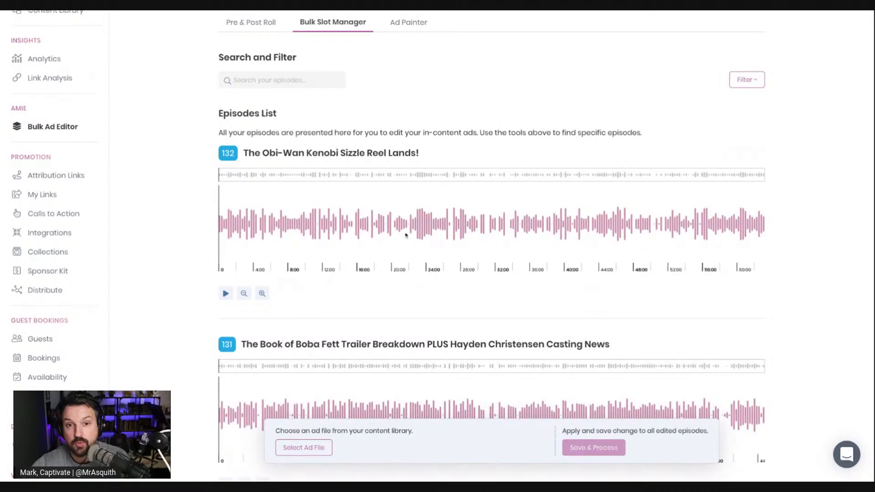
{"action": "scroll", "coordinate": [401, 242], "scroll_direction": "up", "scroll_amount": 3}
{"action": "scroll", "coordinate": [401, 241], "scroll_direction": "down", "scroll_amount": 2}
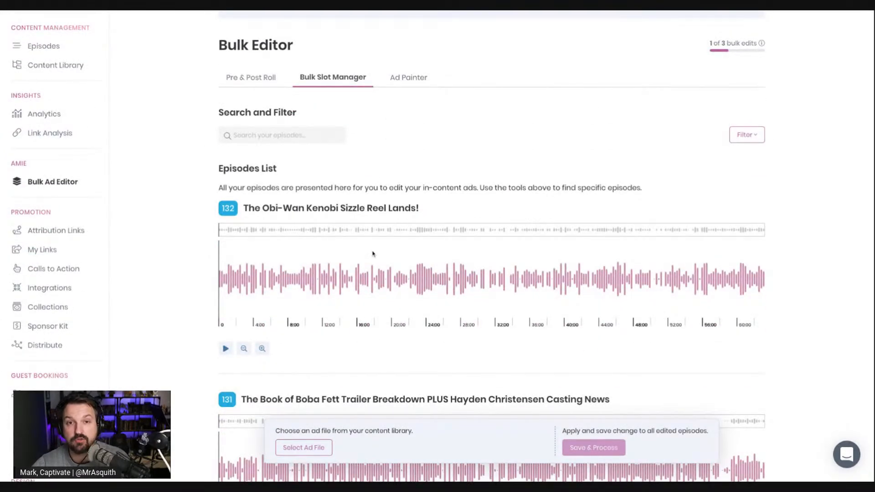
{"action": "scroll", "coordinate": [372, 251], "scroll_direction": "up", "scroll_amount": 1}
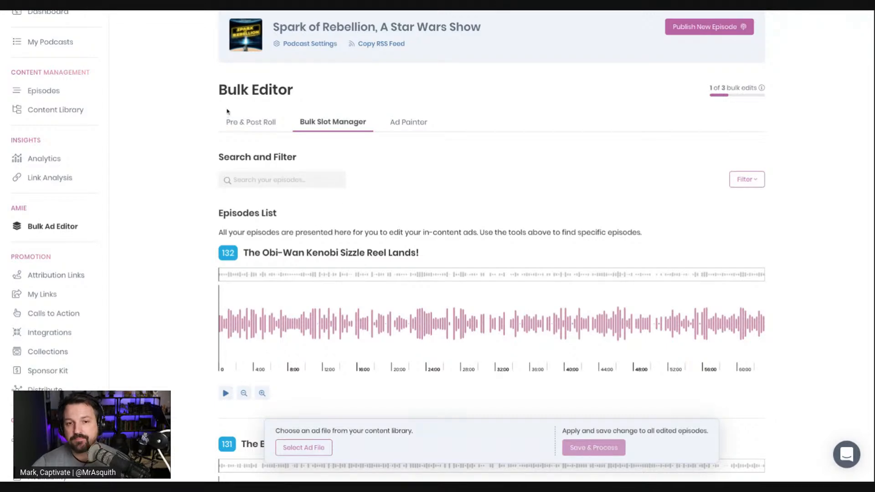
Open Episode 132 for editing and place the playhead at about 26 minutes on its mid-roll waveform
{"action": "left_click", "coordinate": [58, 94]}
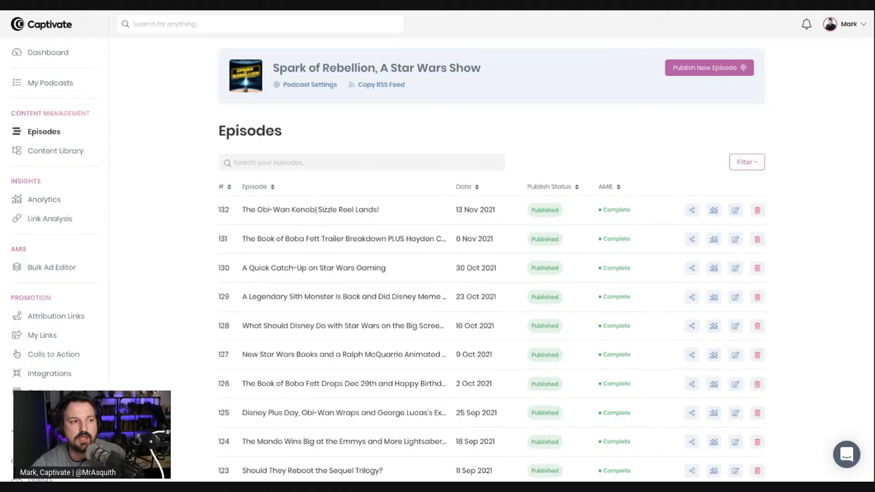
{"action": "left_click", "coordinate": [735, 214]}
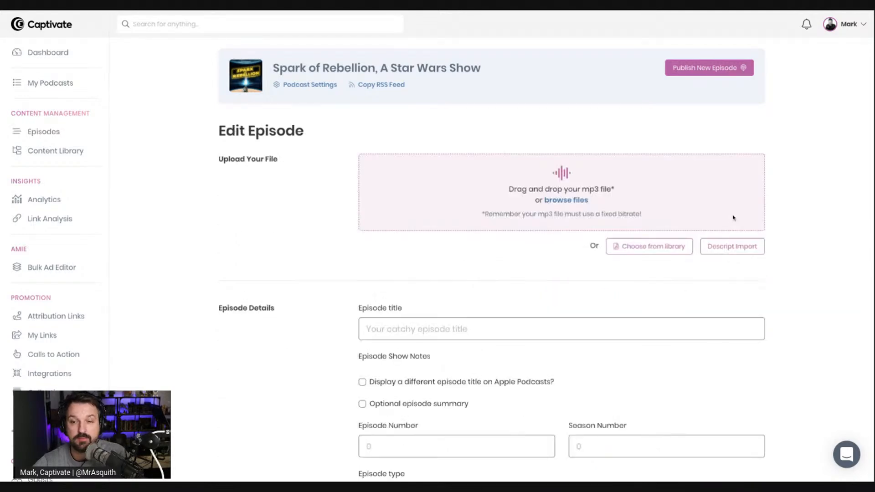
{"action": "scroll", "coordinate": [267, 239], "scroll_direction": "down", "scroll_amount": 15}
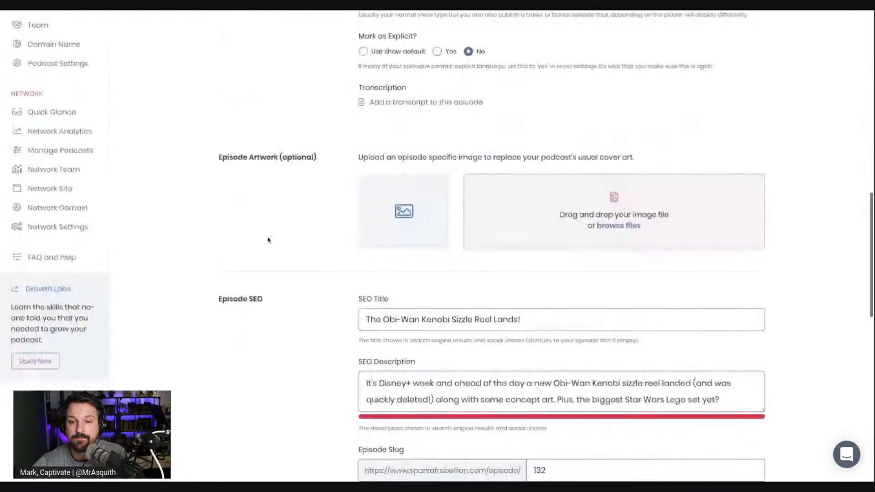
{"action": "scroll", "coordinate": [267, 240], "scroll_direction": "down", "scroll_amount": 9}
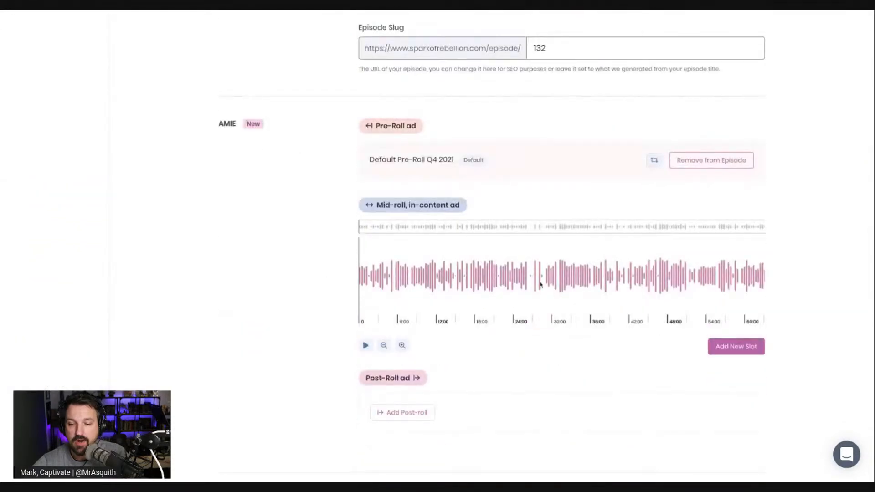
{"action": "left_click", "coordinate": [530, 279]}
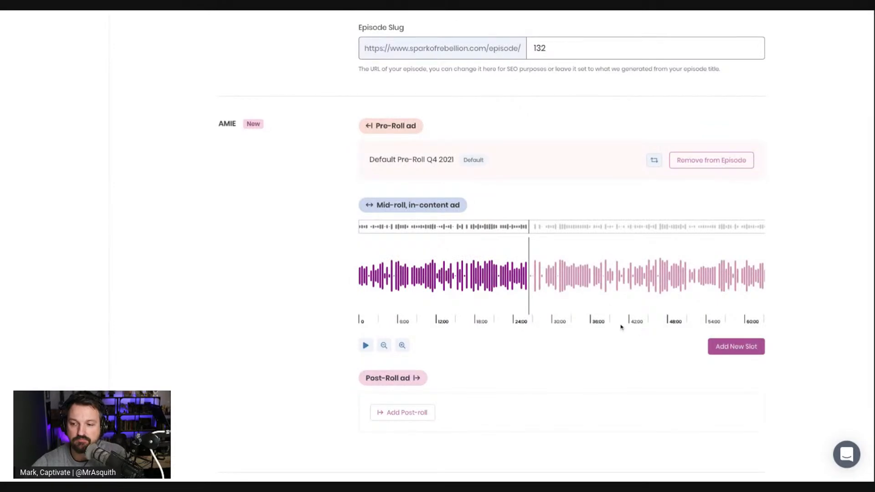
{"action": "scroll", "coordinate": [625, 354], "scroll_direction": "down", "scroll_amount": 1}
{"action": "scroll", "coordinate": [611, 346], "scroll_direction": "up", "scroll_amount": 1}
{"action": "scroll", "coordinate": [607, 344], "scroll_direction": "up", "scroll_amount": 10}
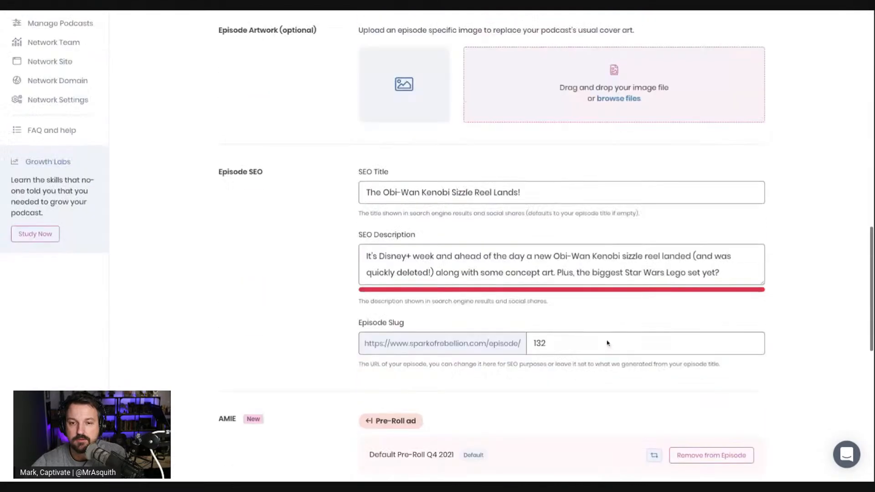
{"action": "scroll", "coordinate": [228, 164], "scroll_direction": "up", "scroll_amount": 3}
{"action": "scroll", "coordinate": [183, 168], "scroll_direction": "up", "scroll_amount": 1}
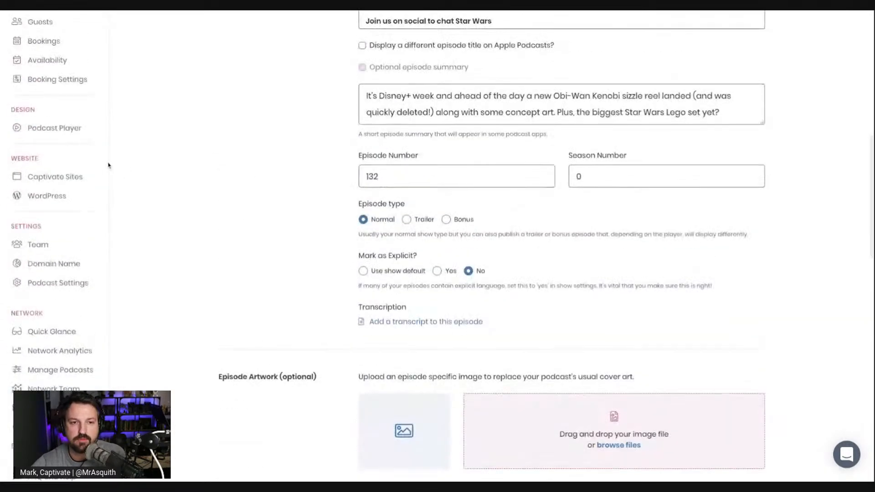
{"action": "scroll", "coordinate": [205, 196], "scroll_direction": "down", "scroll_amount": 2}
{"action": "scroll", "coordinate": [87, 260], "scroll_direction": "up", "scroll_amount": 1}
{"action": "scroll", "coordinate": [75, 262], "scroll_direction": "up", "scroll_amount": 3}
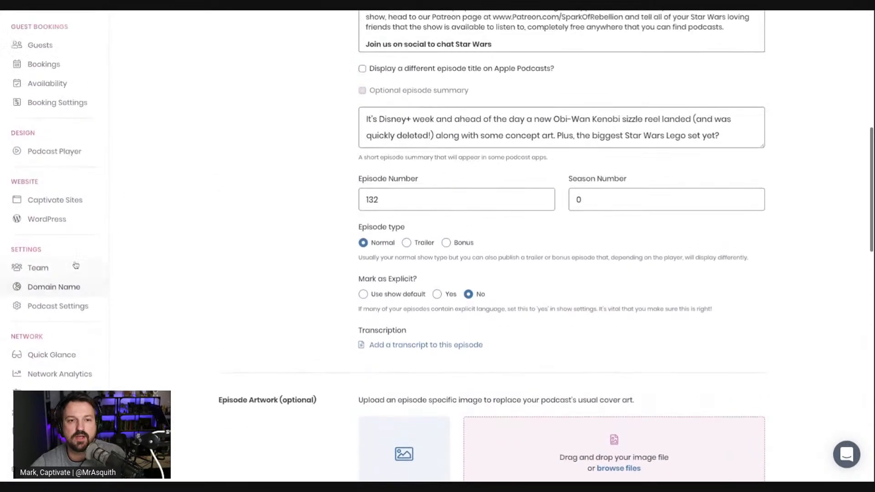
{"action": "scroll", "coordinate": [71, 255], "scroll_direction": "down", "scroll_amount": 2}
{"action": "scroll", "coordinate": [70, 256], "scroll_direction": "down", "scroll_amount": 1}
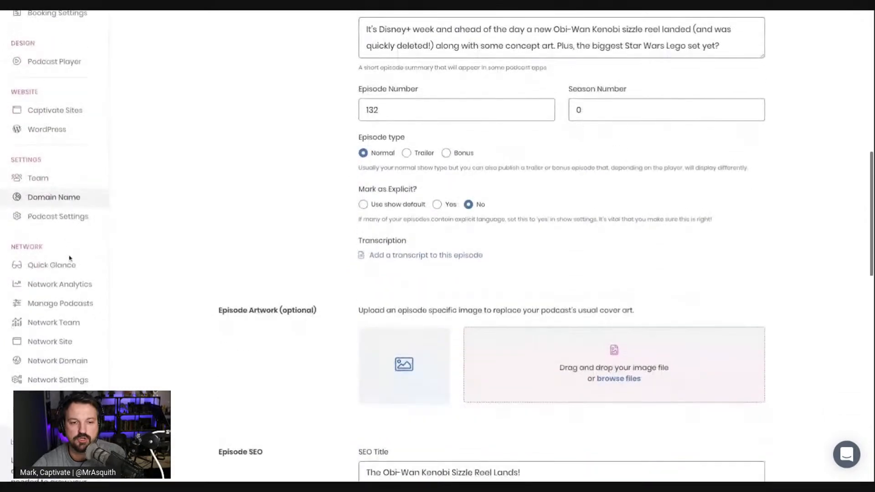
Return to the Bulk Ad Editor and bring up the episode waveforms in the Bulk Slot Manager
{"action": "scroll", "coordinate": [68, 319], "scroll_direction": "up", "scroll_amount": 4}
{"action": "scroll", "coordinate": [59, 346], "scroll_direction": "up", "scroll_amount": 3}
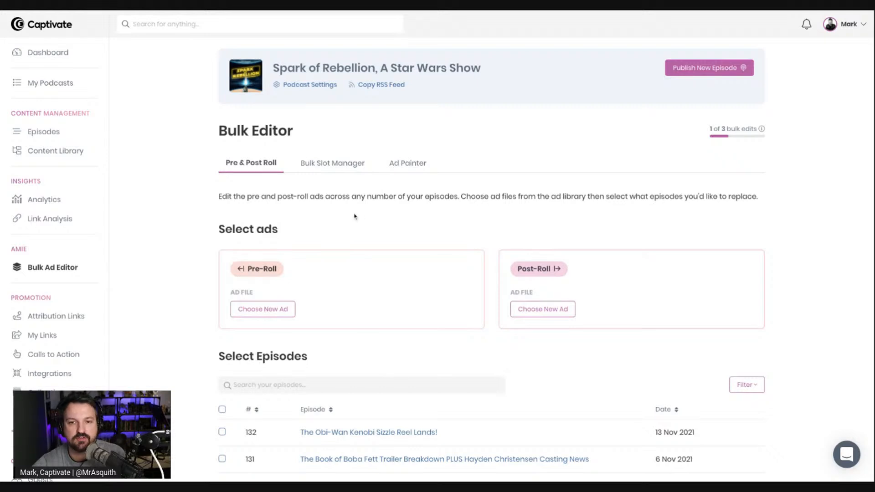
{"action": "left_click", "coordinate": [325, 168]}
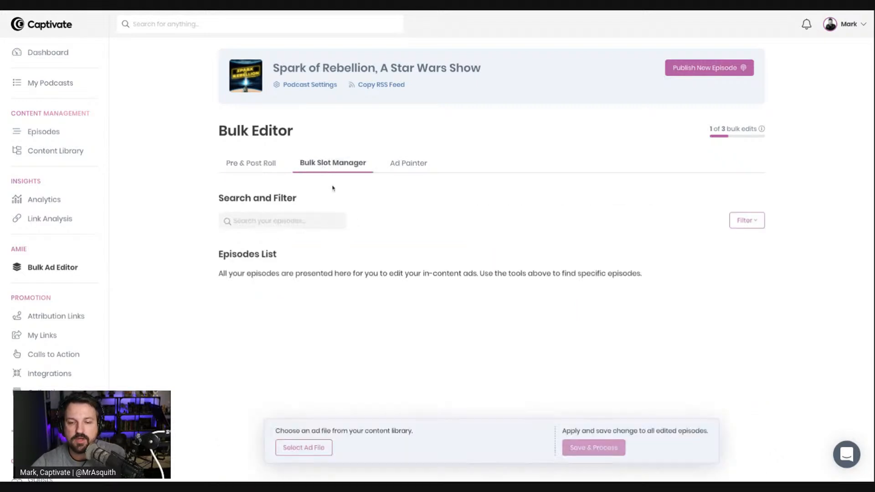
{"action": "scroll", "coordinate": [333, 190], "scroll_direction": "down", "scroll_amount": 3}
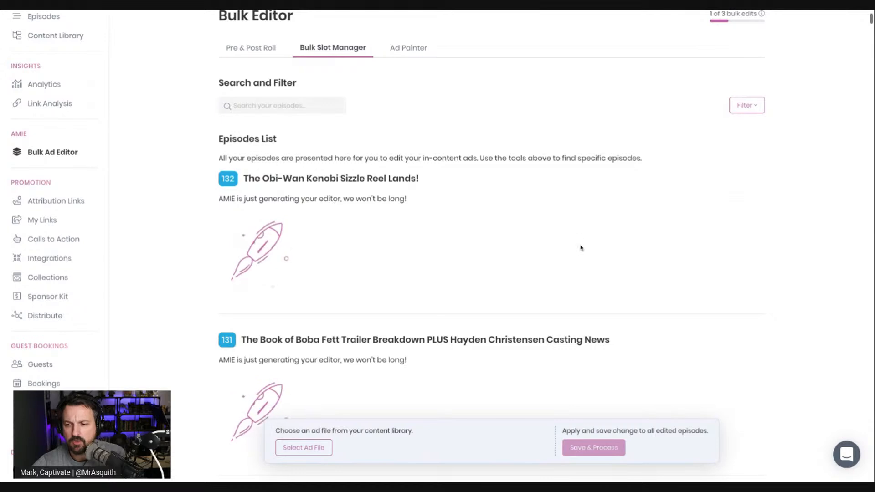
{"action": "scroll", "coordinate": [501, 247], "scroll_direction": "down", "scroll_amount": 1}
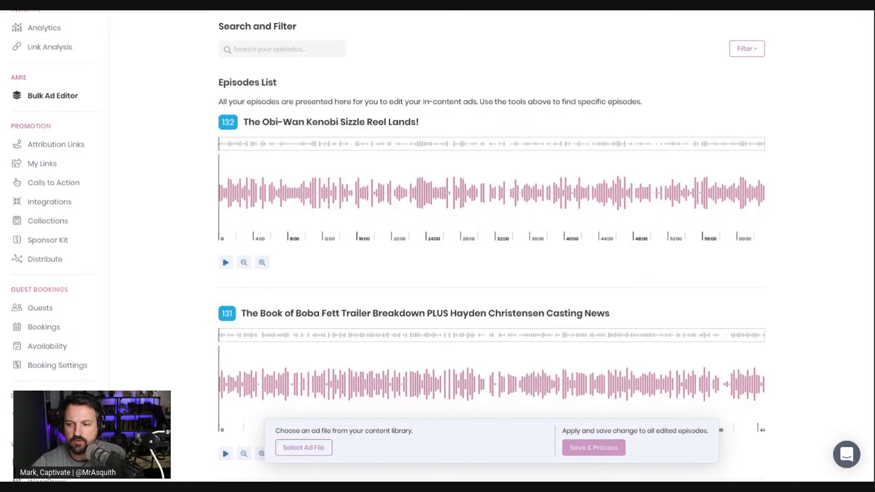
Play Episode 132 from the start, skip ahead on its enlarged waveform, and pause at about 1:44
{"action": "left_click", "coordinate": [226, 264]}
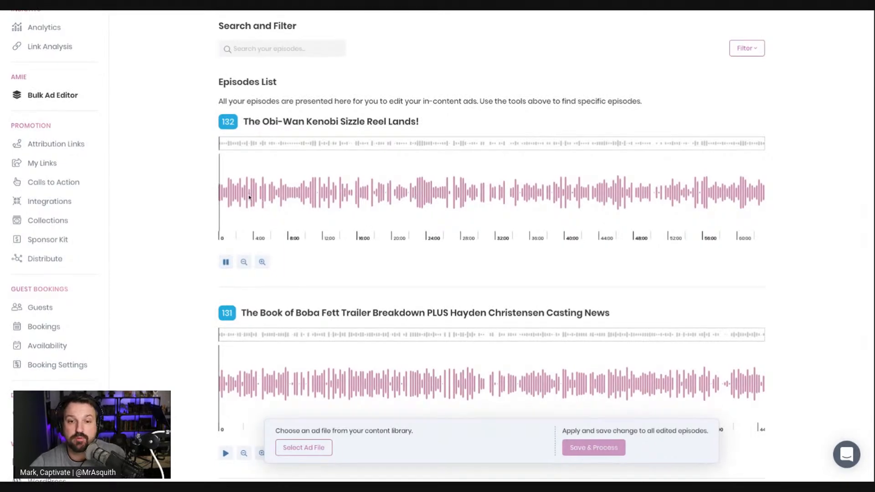
{"action": "left_click", "coordinate": [262, 262]}
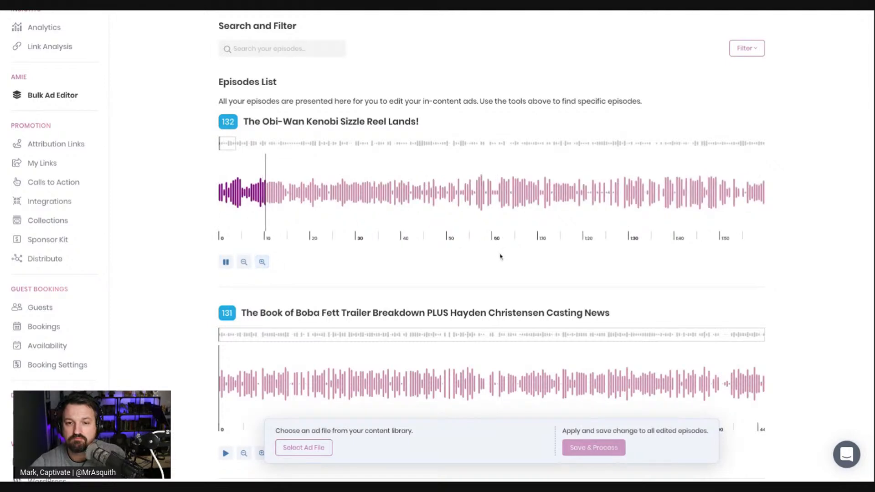
{"action": "left_click", "coordinate": [490, 209]}
{"action": "left_click", "coordinate": [606, 203]}
{"action": "left_click", "coordinate": [607, 201]}
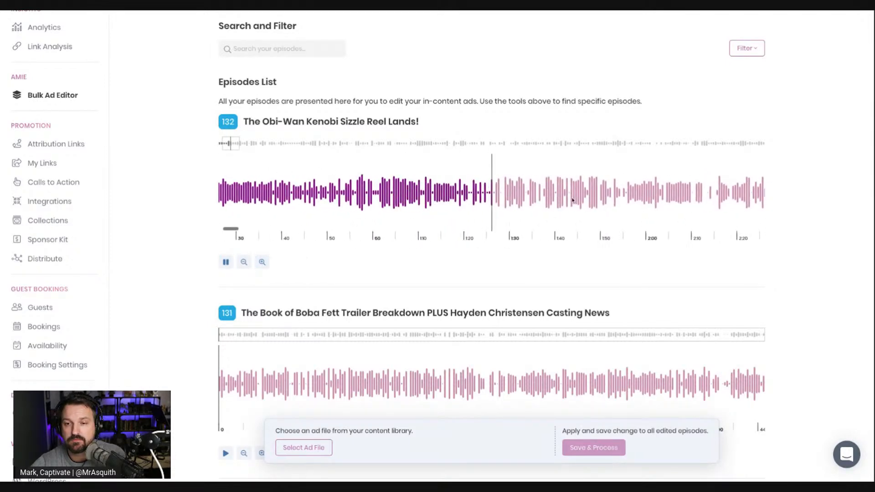
{"action": "left_click", "coordinate": [225, 262]}
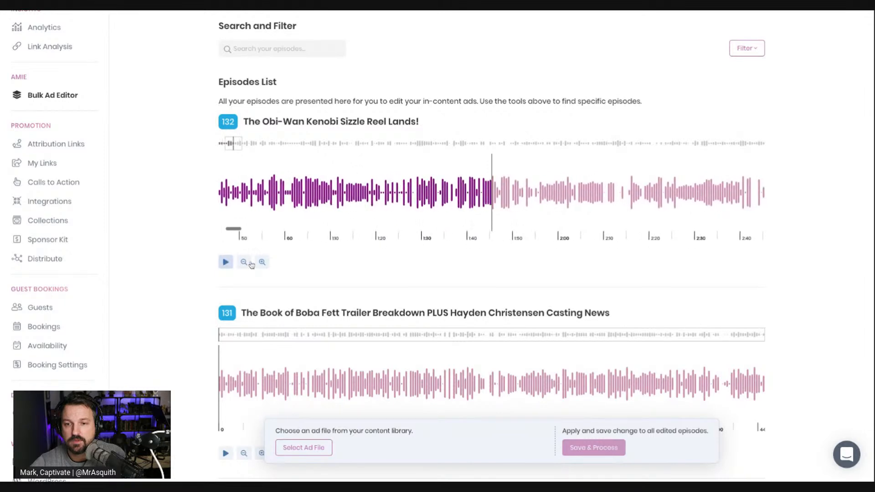
Place the playhead in the short quiet gap at about 24:28 on Episode 132's waveform
{"action": "left_click", "coordinate": [243, 264]}
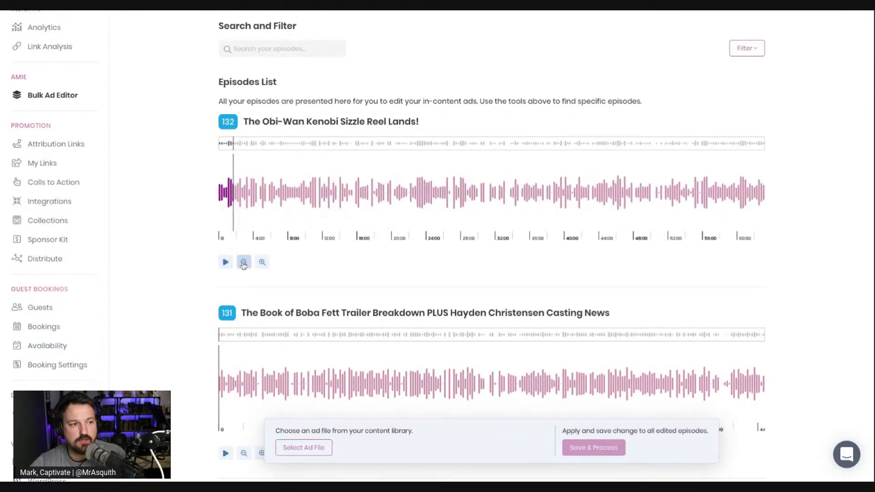
{"action": "left_click", "coordinate": [449, 202]}
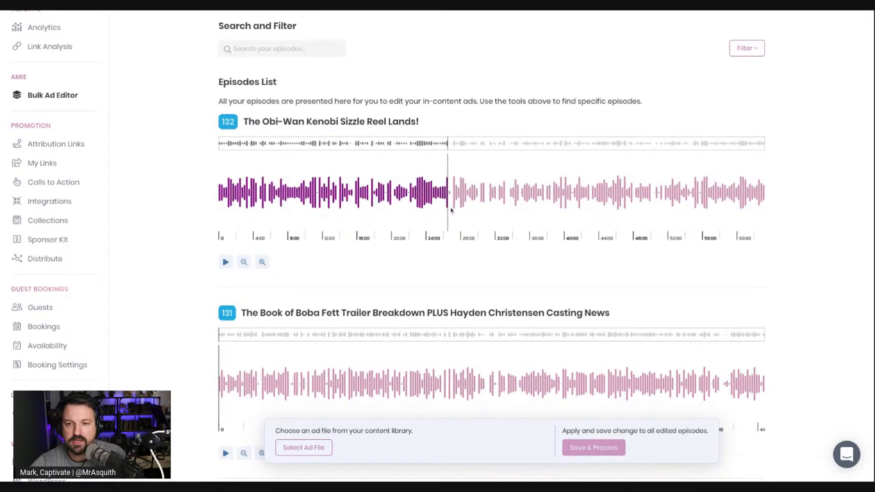
{"action": "left_click", "coordinate": [263, 263]}
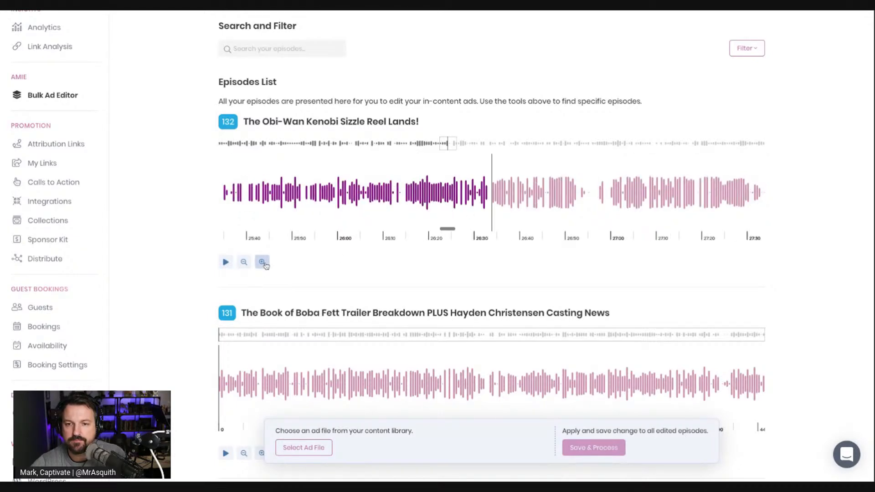
{"action": "left_click", "coordinate": [264, 263]}
{"action": "scroll", "coordinate": [357, 212], "scroll_direction": "left", "scroll_amount": 6}
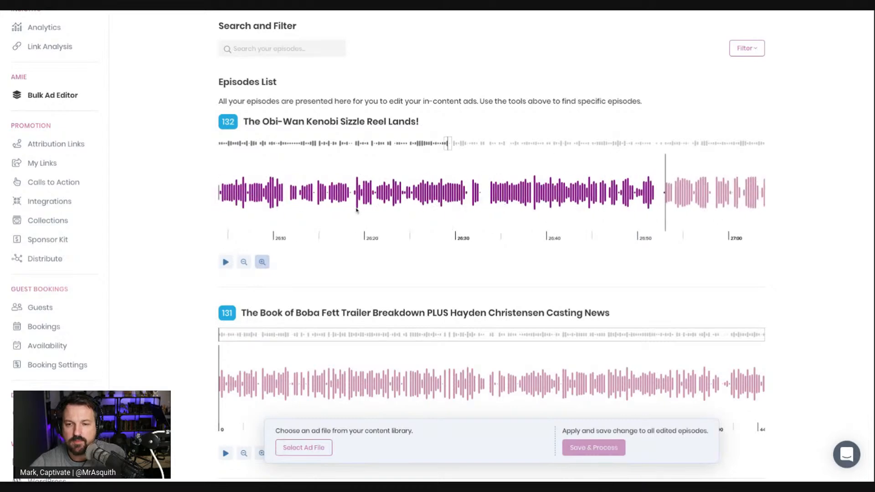
{"action": "scroll", "coordinate": [357, 213], "scroll_direction": "left", "scroll_amount": 5}
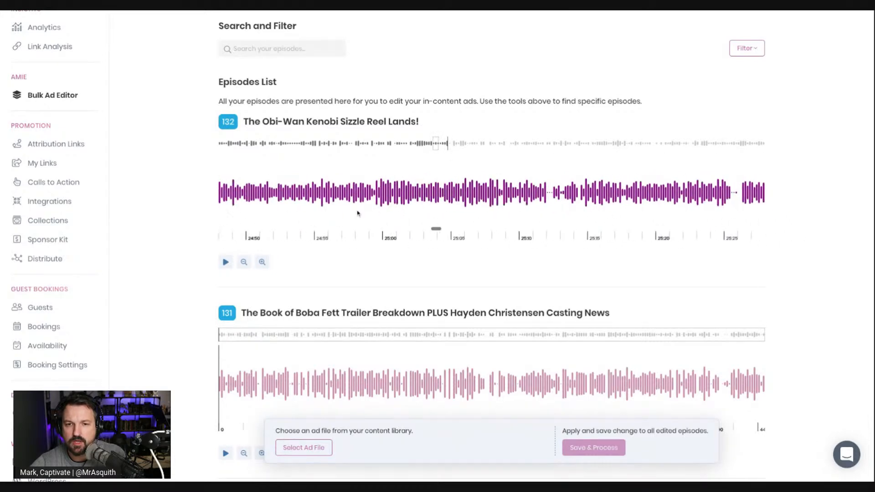
{"action": "scroll", "coordinate": [405, 193], "scroll_direction": "left", "scroll_amount": 5}
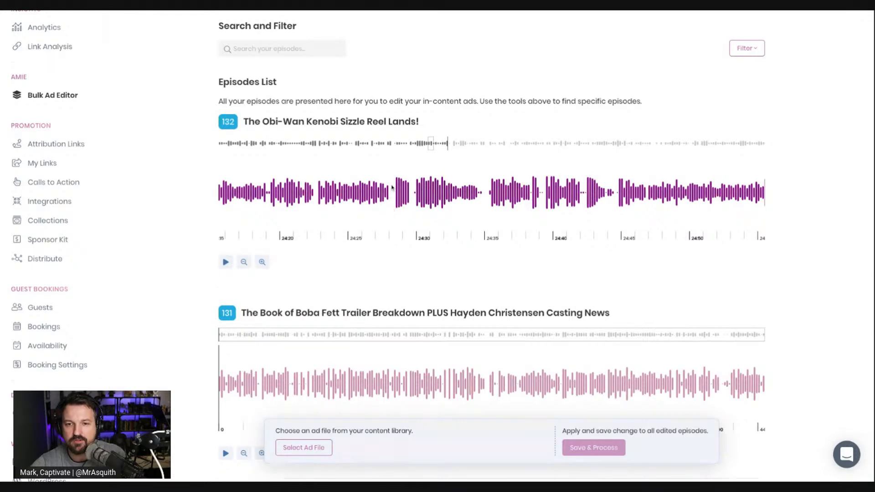
{"action": "left_click", "coordinate": [391, 191]}
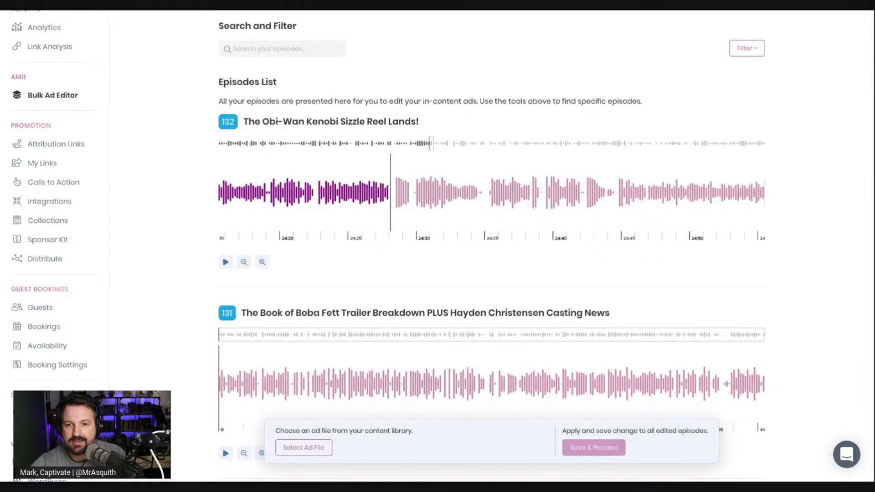
{"action": "left_click", "coordinate": [389, 204]}
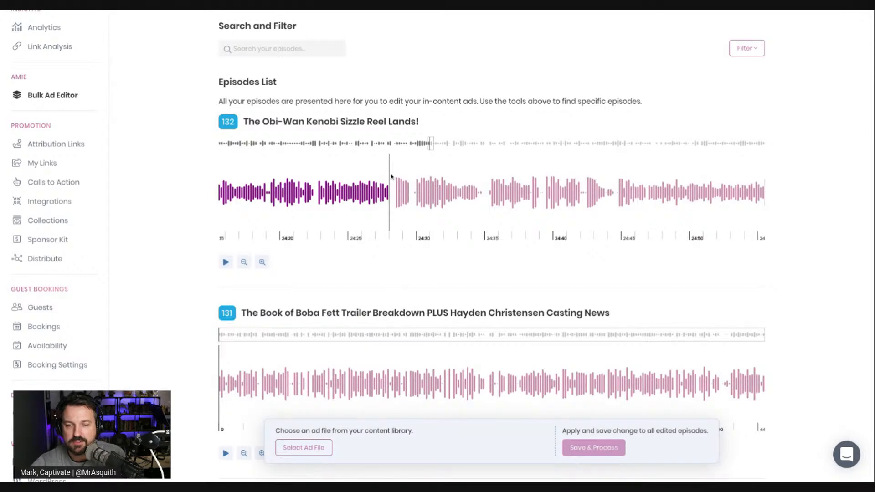
Play the opening of Episode 131 and pause it at about 4 seconds
{"action": "scroll", "coordinate": [246, 291], "scroll_direction": "down", "scroll_amount": 1}
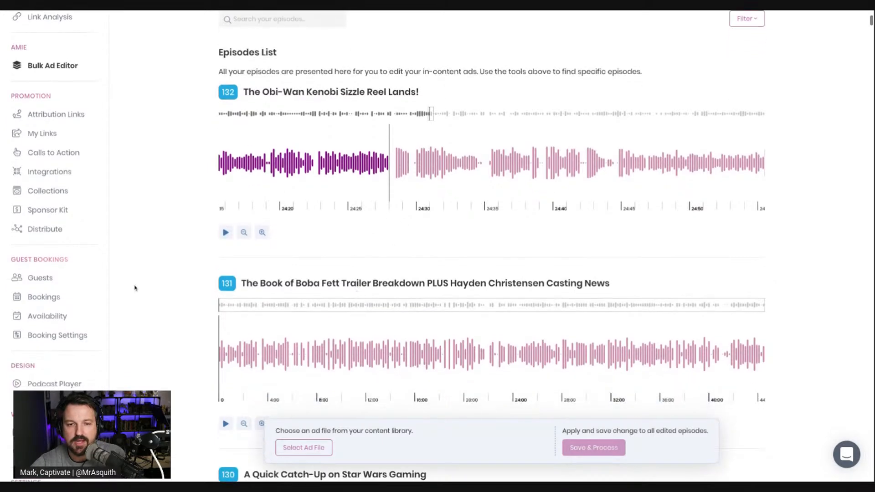
{"action": "scroll", "coordinate": [420, 255], "scroll_direction": "down", "scroll_amount": 2}
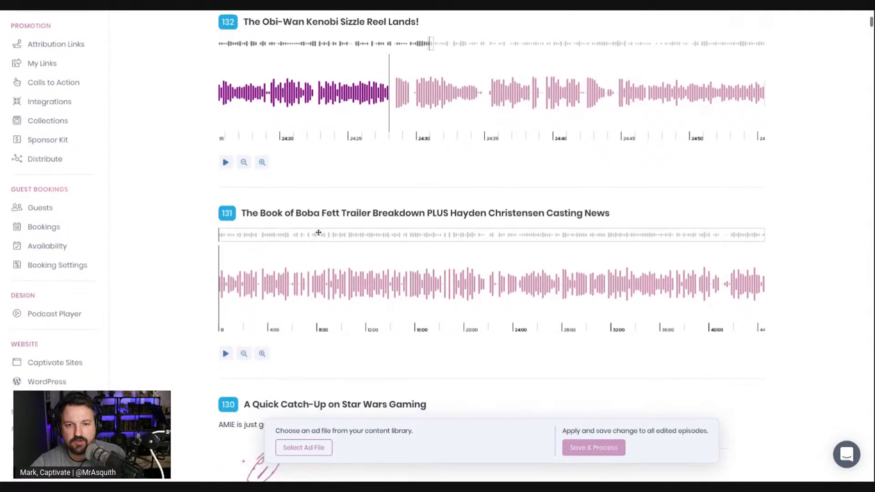
{"action": "left_click", "coordinate": [226, 354]}
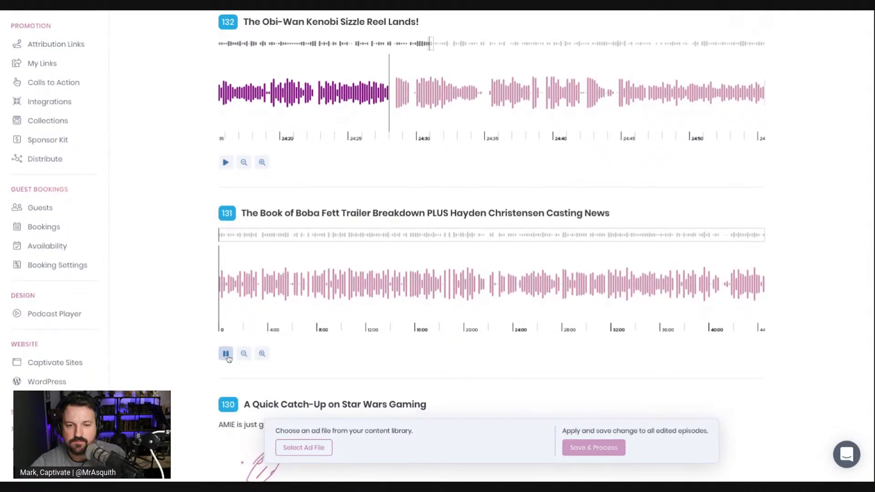
{"action": "left_click", "coordinate": [262, 354]}
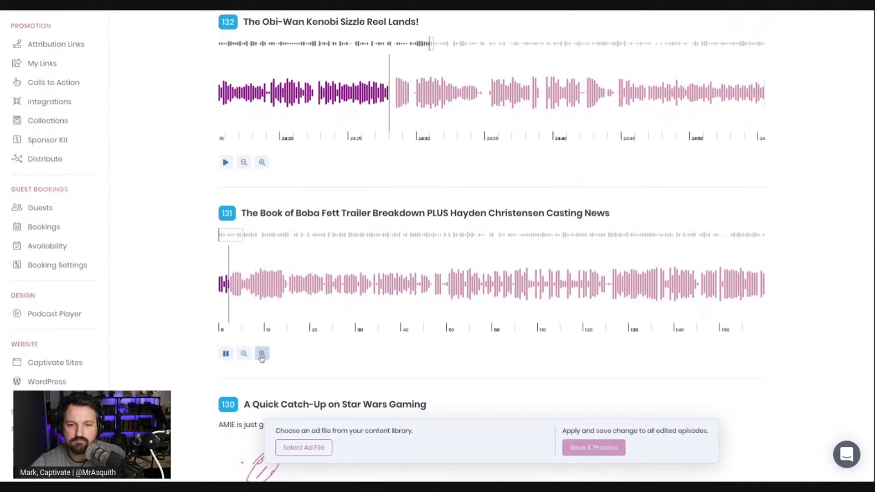
{"action": "left_click", "coordinate": [262, 354]}
{"action": "left_click", "coordinate": [225, 355]}
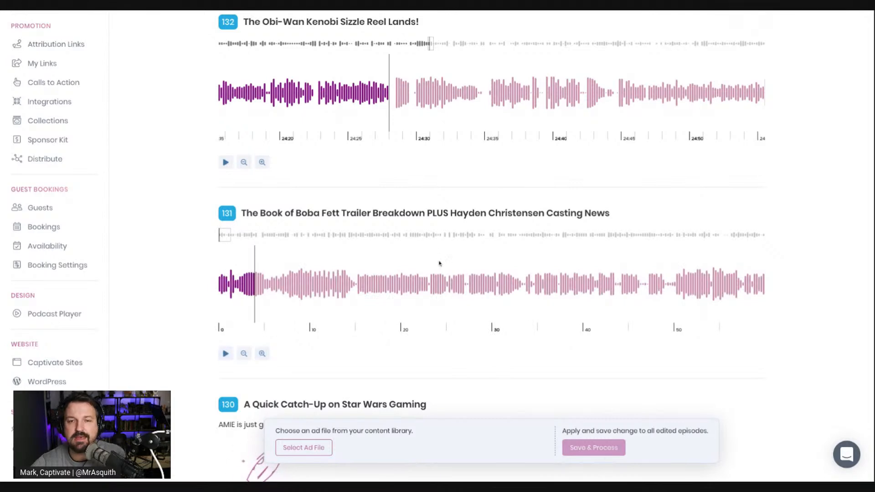
Examine roughly the first 25 seconds of Episode 131's waveform in close detail
{"action": "left_click", "coordinate": [262, 354]}
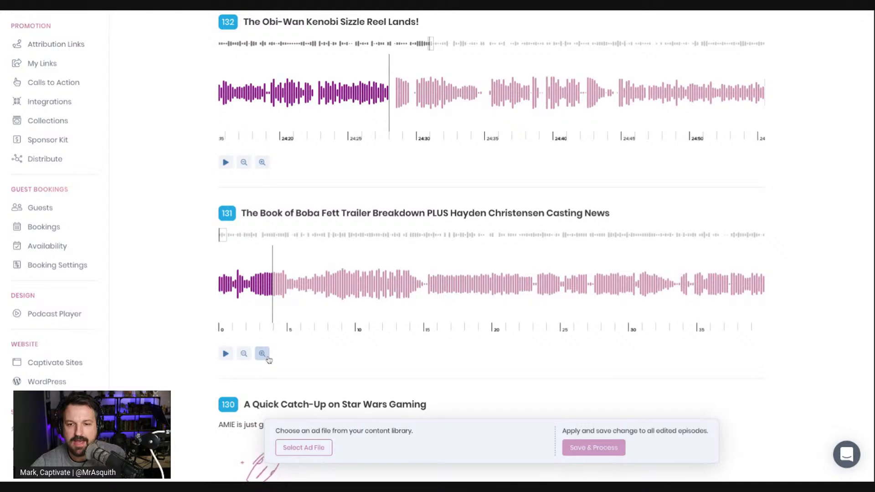
{"action": "left_click", "coordinate": [262, 354]}
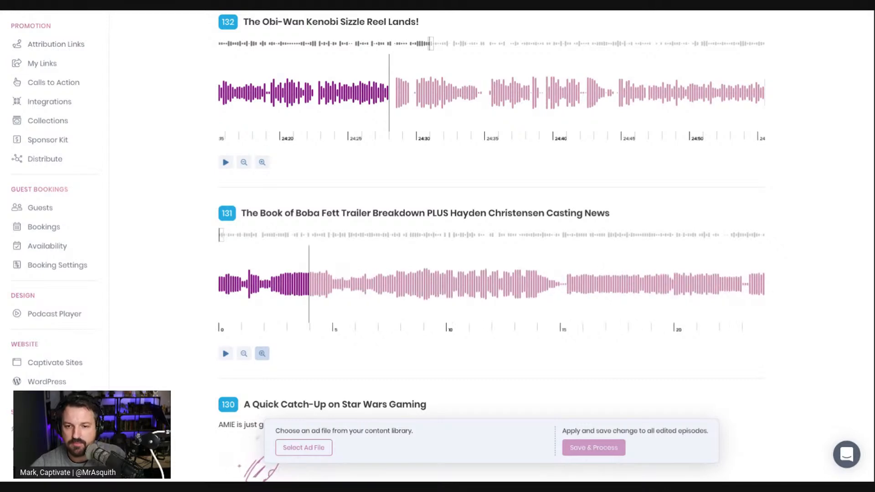
{"action": "scroll", "coordinate": [512, 301], "scroll_direction": "up", "scroll_amount": 1}
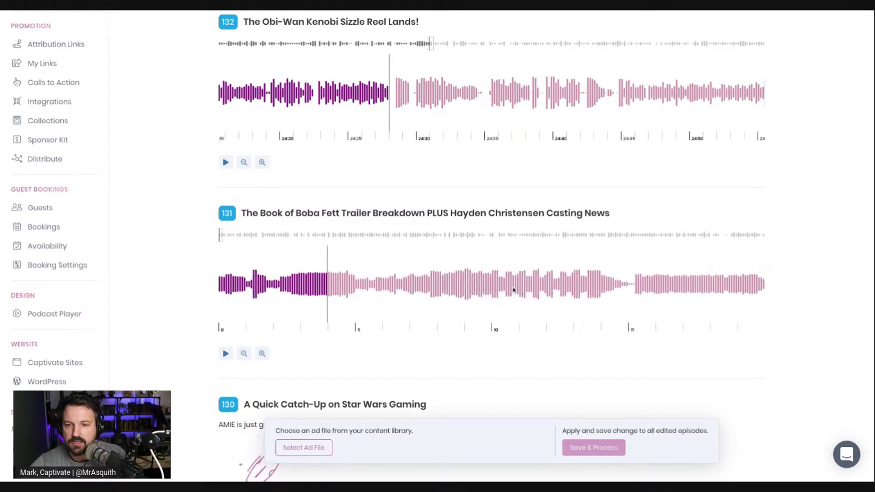
{"action": "left_click", "coordinate": [263, 355]}
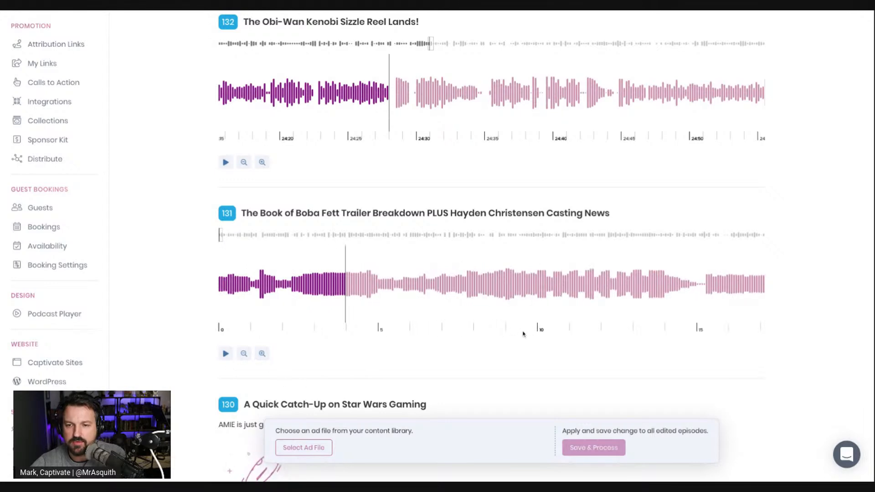
{"action": "left_click", "coordinate": [263, 354]}
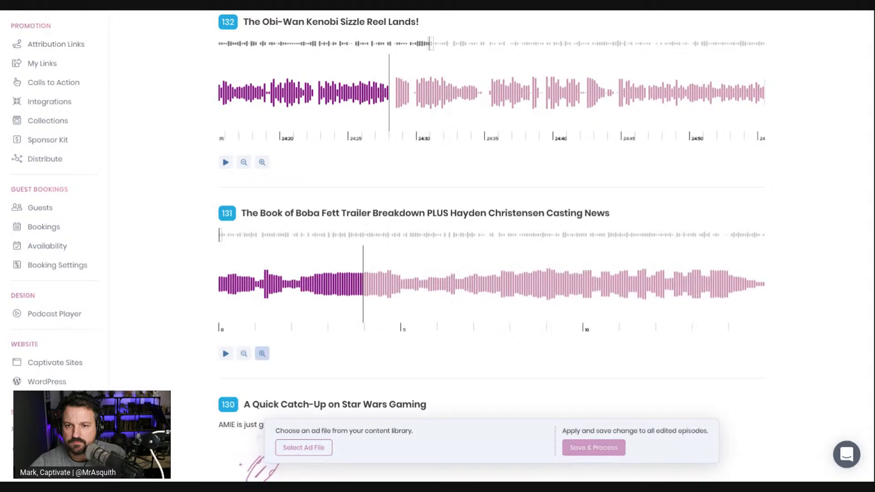
{"action": "left_click", "coordinate": [262, 353]}
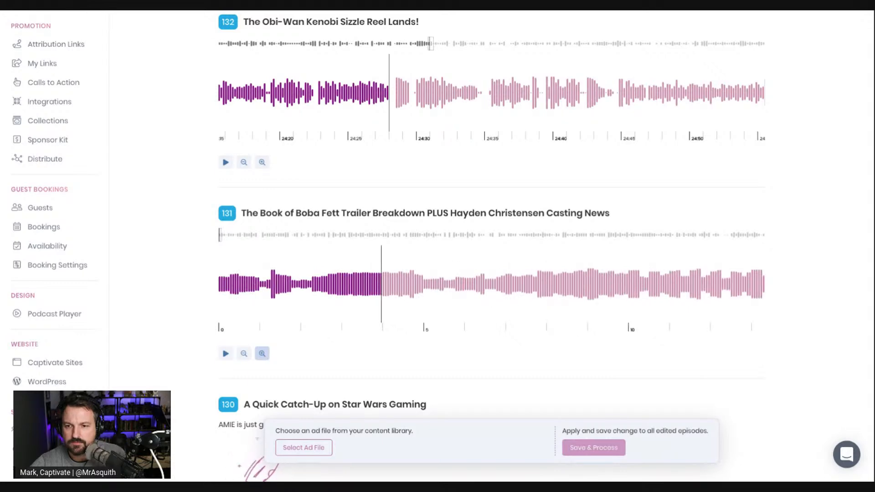
{"action": "left_click", "coordinate": [262, 354]}
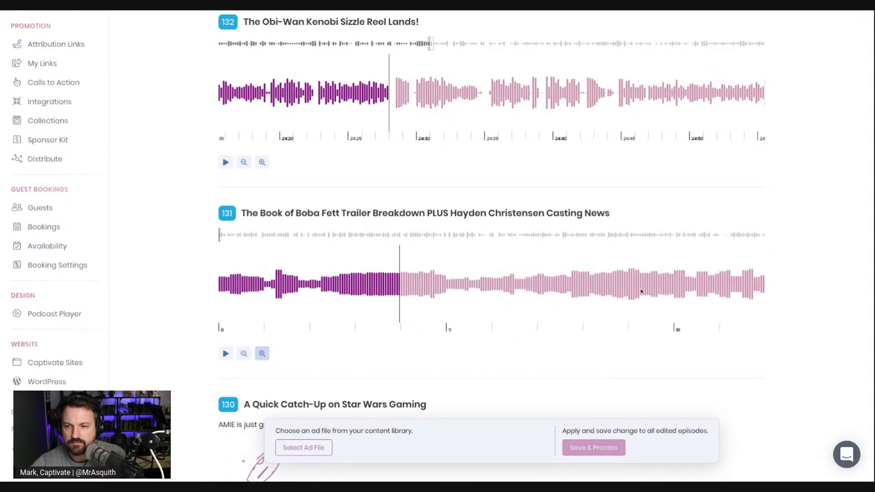
{"action": "scroll", "coordinate": [641, 291], "scroll_direction": "right", "scroll_amount": 3}
{"action": "scroll", "coordinate": [642, 292], "scroll_direction": "right", "scroll_amount": 5}
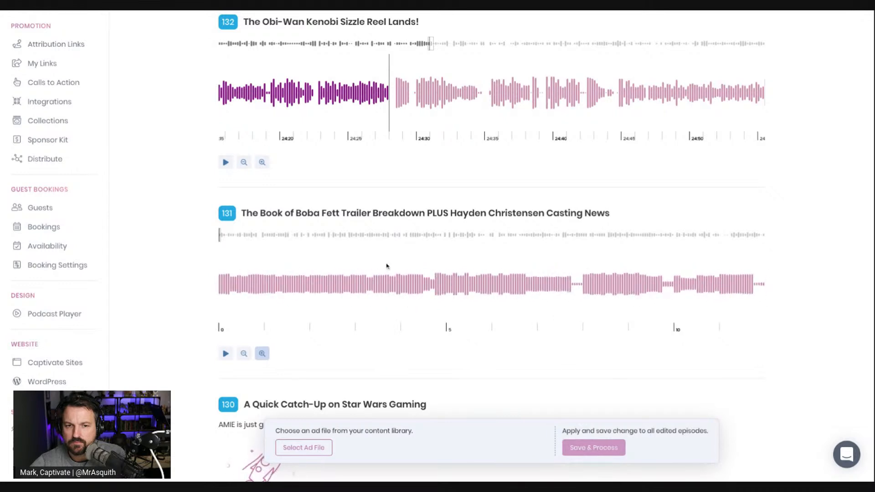
{"action": "scroll", "coordinate": [550, 274], "scroll_direction": "left", "scroll_amount": 3}
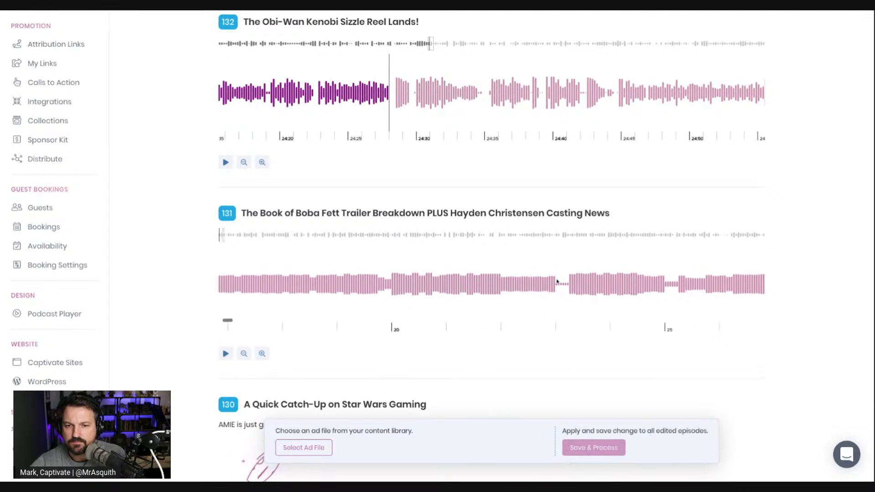
{"action": "scroll", "coordinate": [555, 281], "scroll_direction": "left", "scroll_amount": 8}
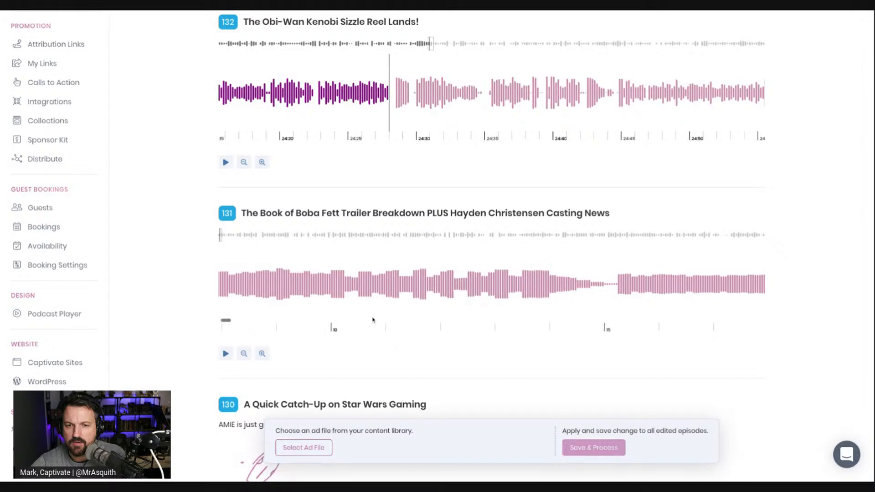
{"action": "left_click", "coordinate": [264, 354]}
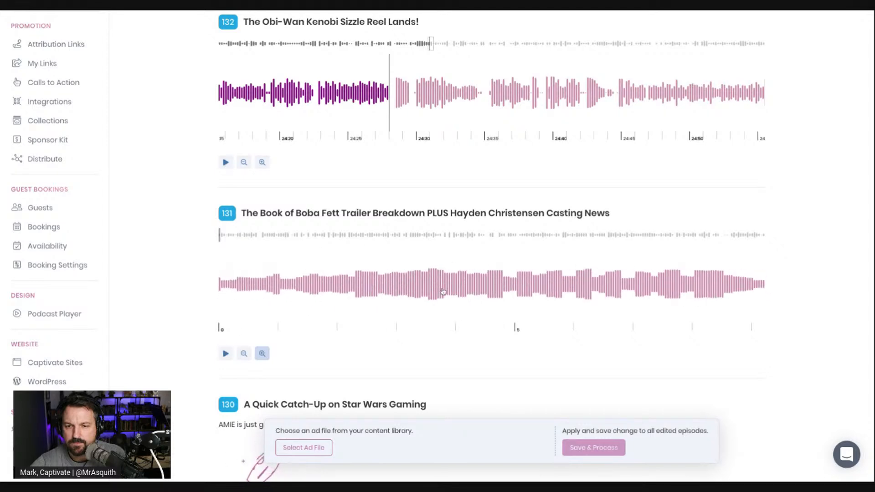
Place the playhead in the silent gap at about 11:07 on Episode 131's waveform
{"action": "scroll", "coordinate": [449, 292], "scroll_direction": "right", "scroll_amount": 10}
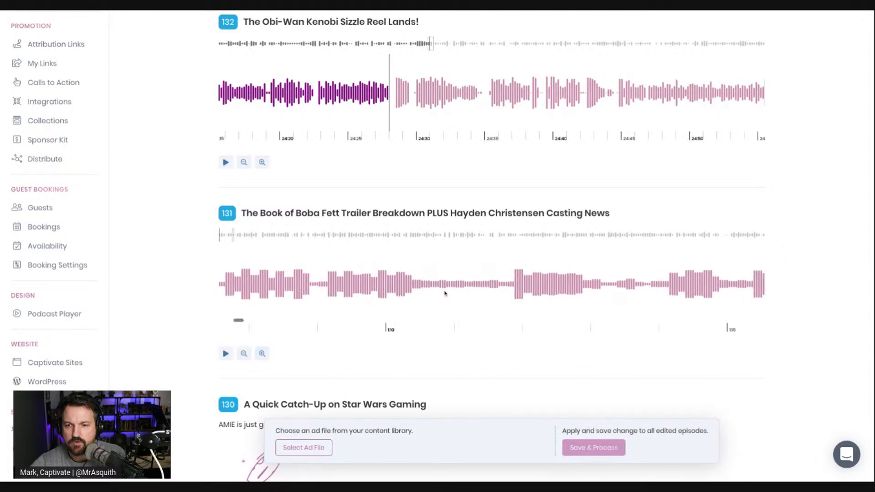
{"action": "scroll", "coordinate": [447, 293], "scroll_direction": "right", "scroll_amount": 5}
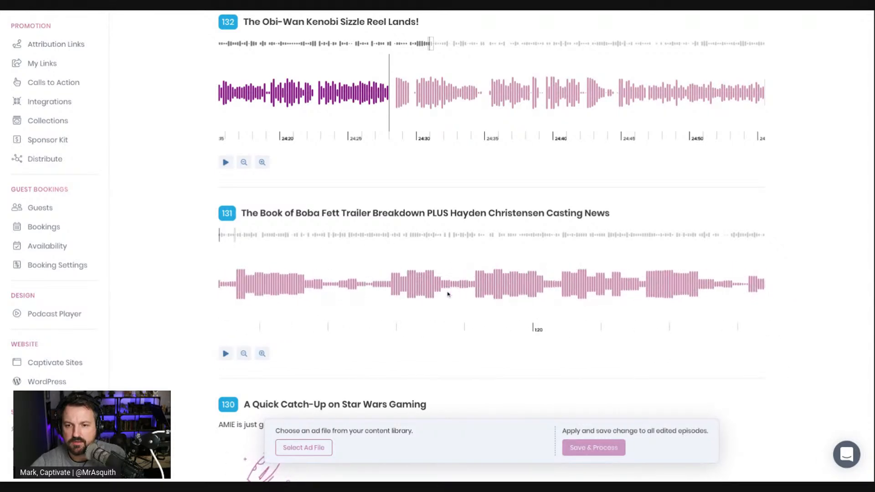
{"action": "scroll", "coordinate": [443, 293], "scroll_direction": "right", "scroll_amount": 6}
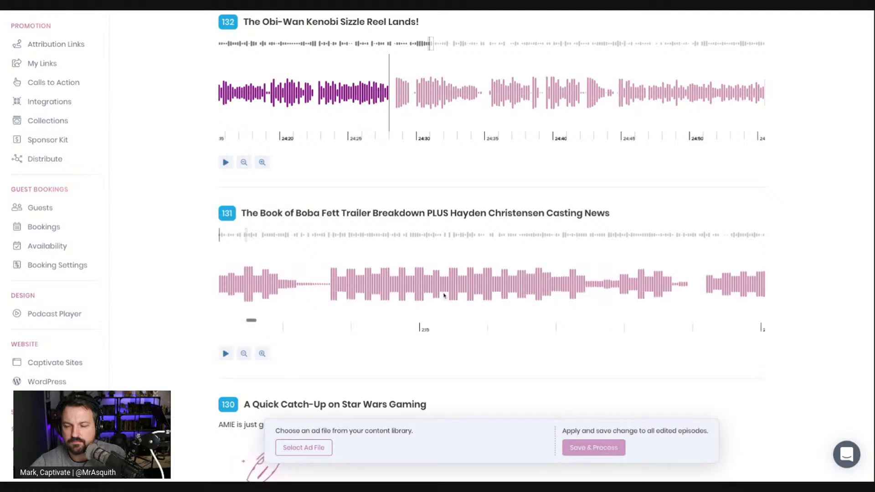
{"action": "scroll", "coordinate": [446, 294], "scroll_direction": "right", "scroll_amount": 3}
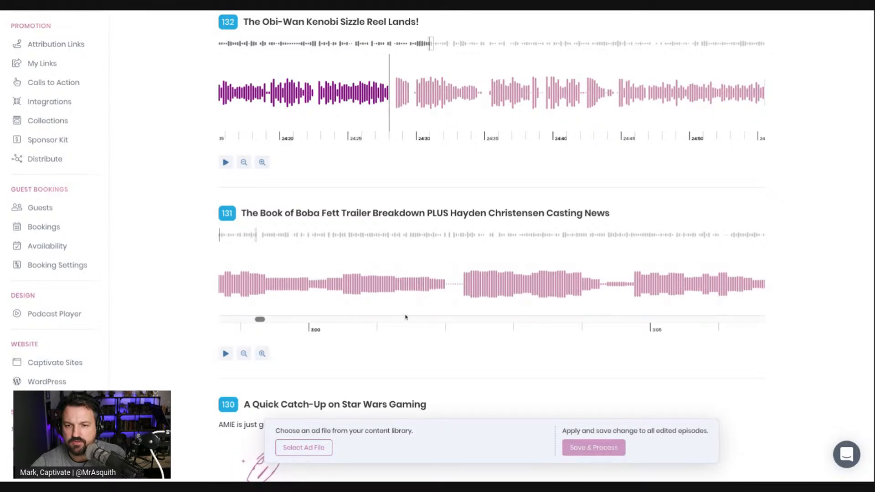
{"action": "scroll", "coordinate": [264, 322], "scroll_direction": "right", "scroll_amount": 10}
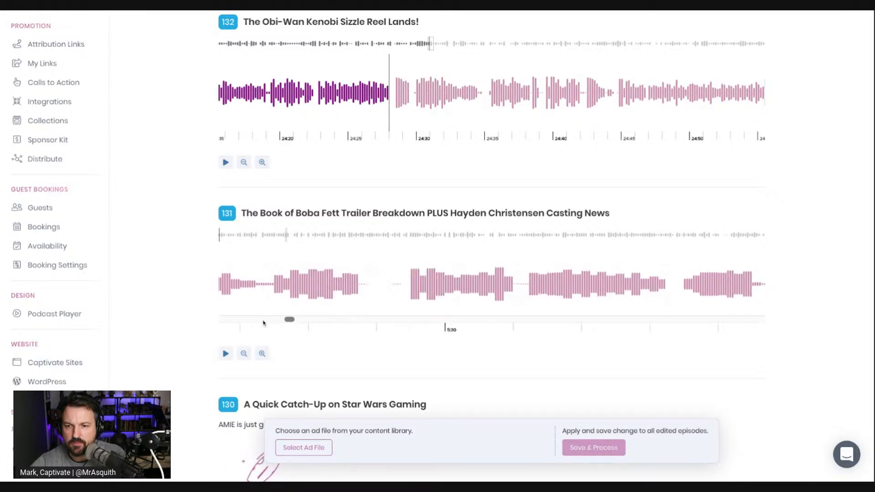
{"action": "scroll", "coordinate": [263, 323], "scroll_direction": "right", "scroll_amount": 5}
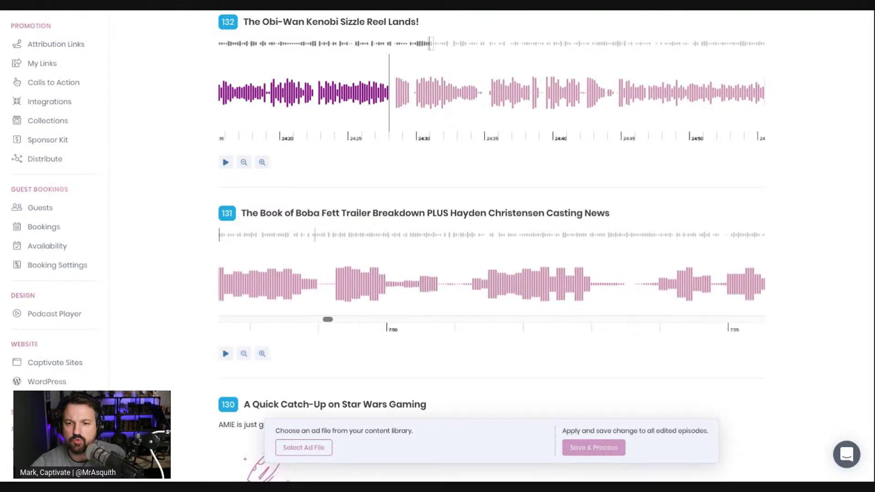
{"action": "scroll", "coordinate": [263, 324], "scroll_direction": "right", "scroll_amount": 3}
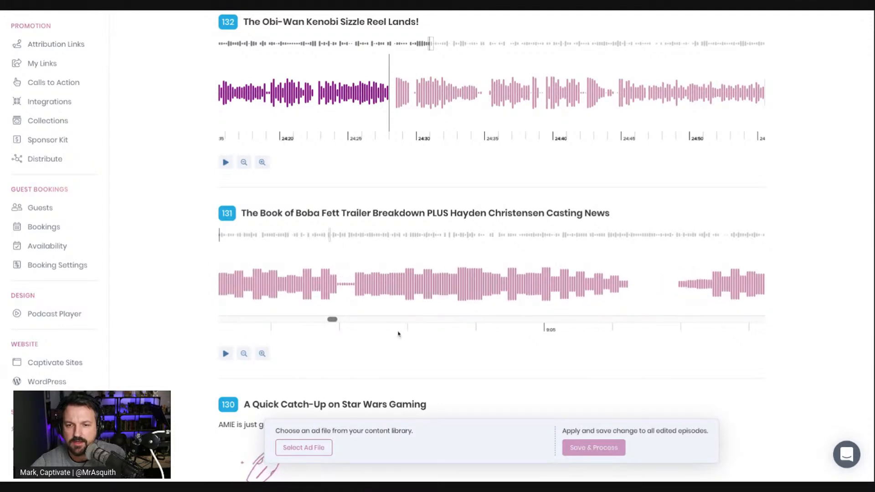
{"action": "scroll", "coordinate": [418, 332], "scroll_direction": "right", "scroll_amount": 2}
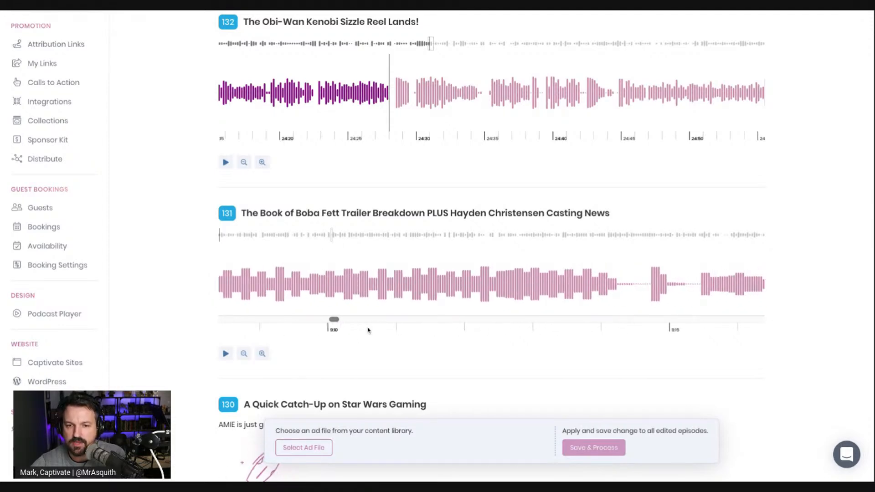
{"action": "scroll", "coordinate": [635, 317], "scroll_direction": "right", "scroll_amount": 3}
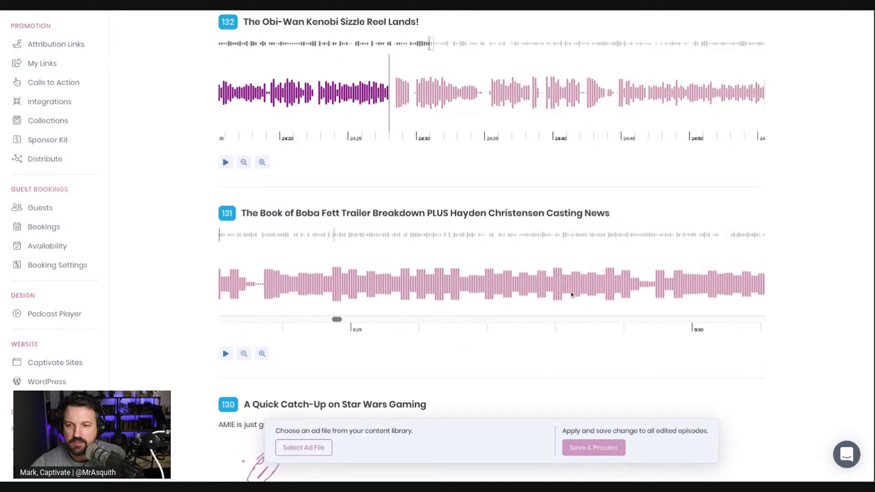
{"action": "scroll", "coordinate": [569, 298], "scroll_direction": "right", "scroll_amount": 4}
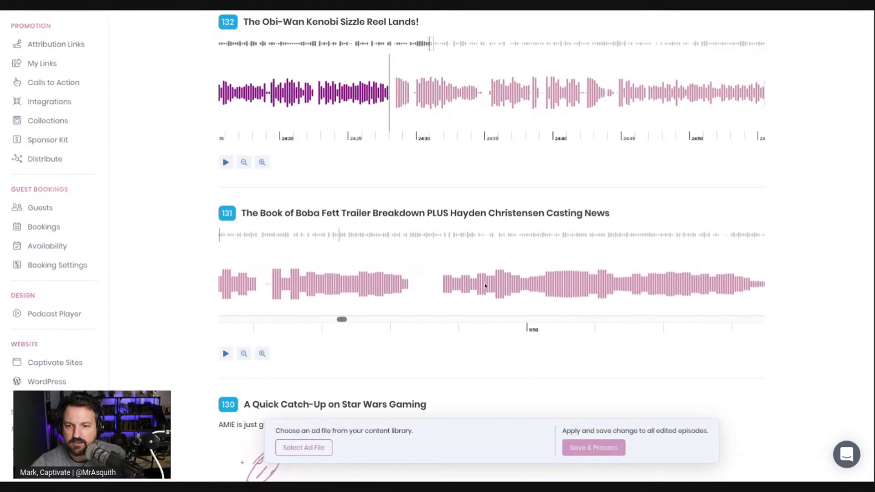
{"action": "scroll", "coordinate": [483, 285], "scroll_direction": "right", "scroll_amount": 2}
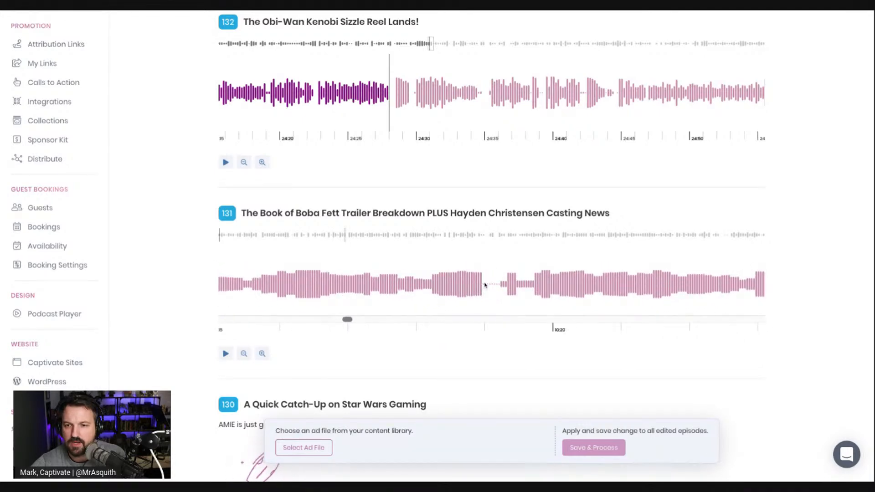
{"action": "scroll", "coordinate": [484, 284], "scroll_direction": "right", "scroll_amount": 10}
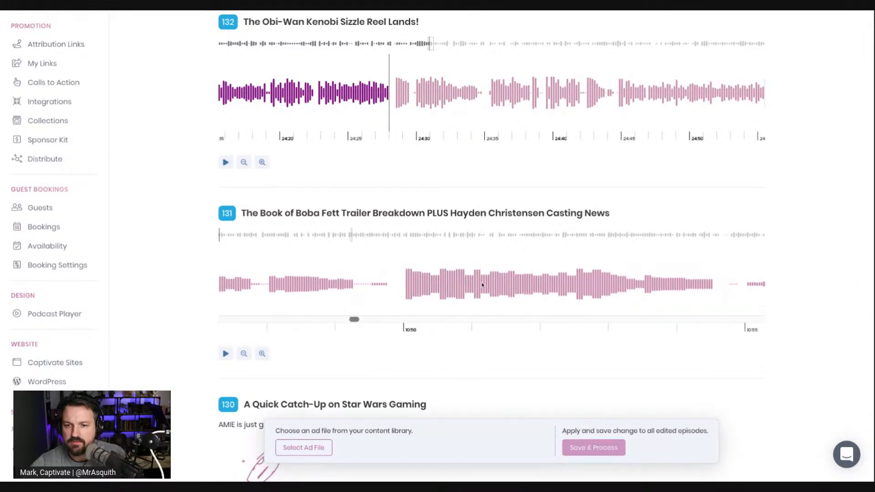
{"action": "scroll", "coordinate": [483, 285], "scroll_direction": "right", "scroll_amount": 5}
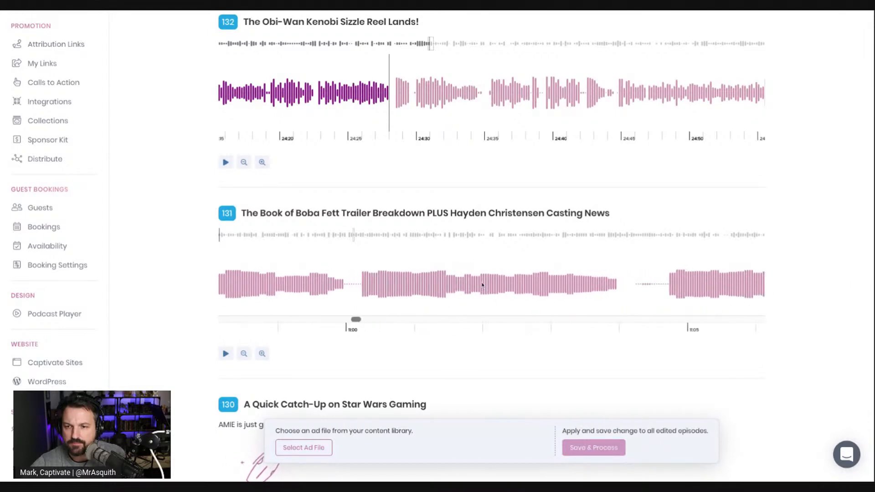
{"action": "scroll", "coordinate": [482, 284], "scroll_direction": "right", "scroll_amount": 5}
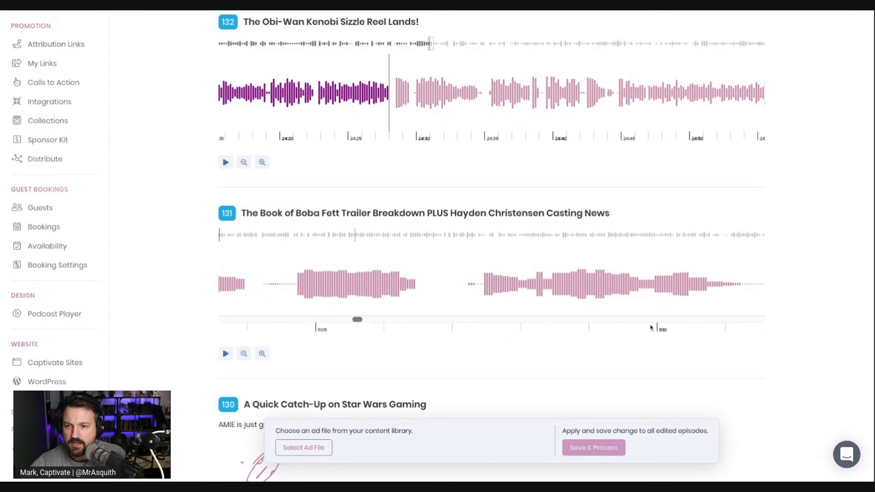
{"action": "left_click", "coordinate": [444, 284]}
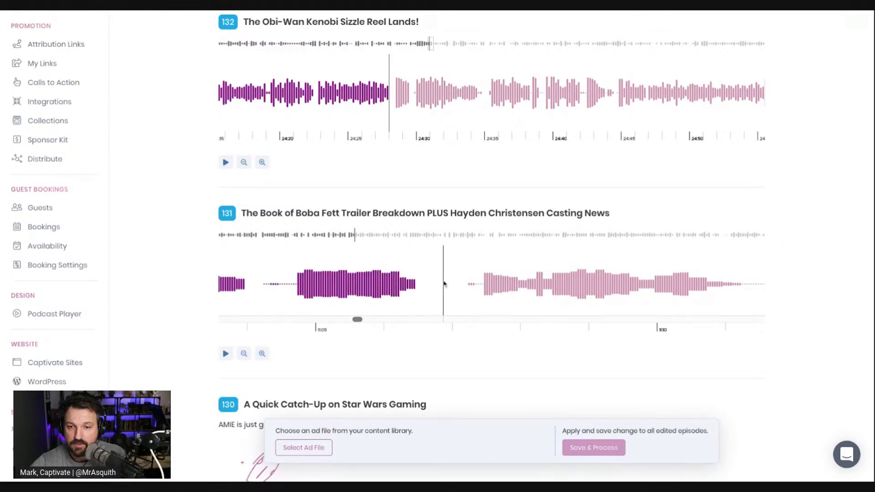
{"action": "left_click", "coordinate": [447, 283]}
{"action": "left_click", "coordinate": [454, 286]}
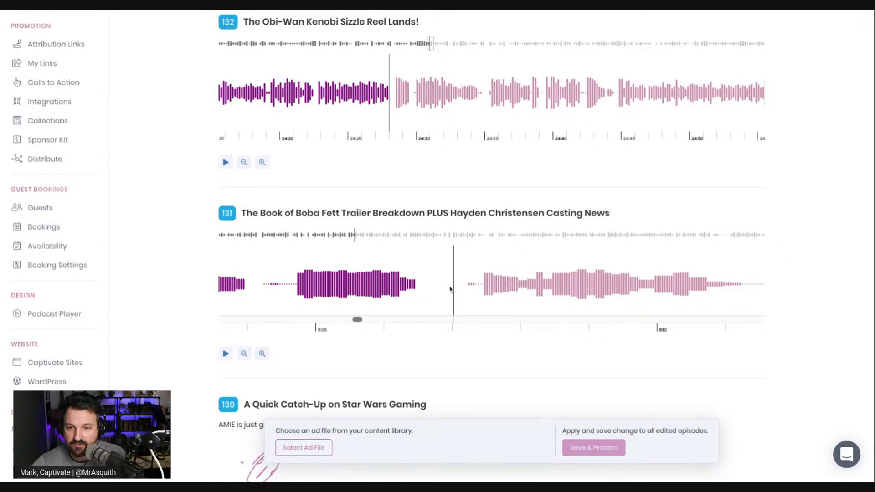
{"action": "left_click", "coordinate": [443, 286]}
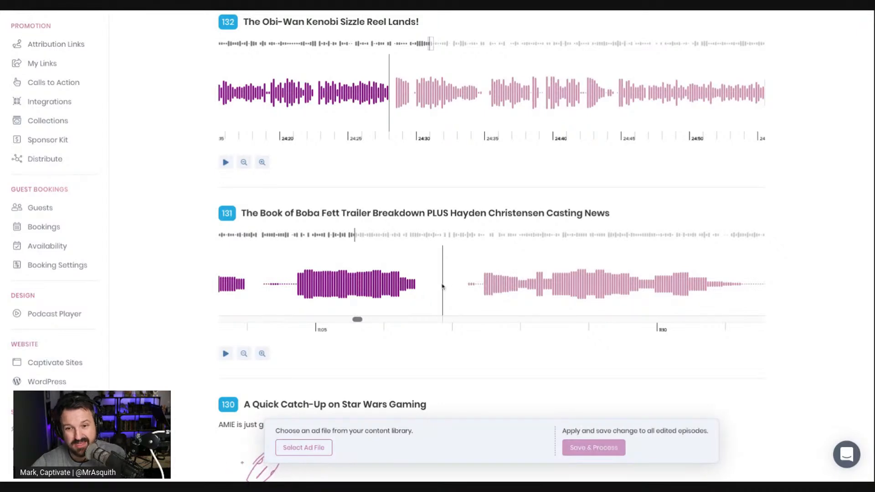
{"action": "left_click", "coordinate": [441, 286]}
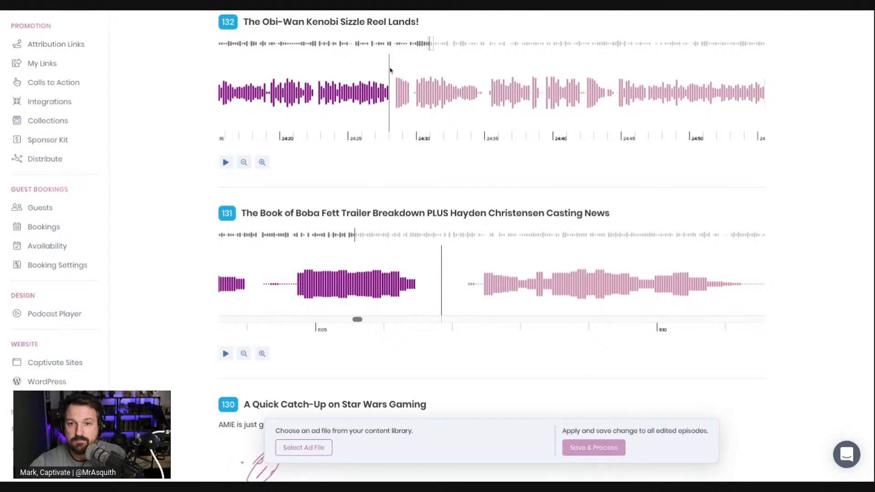
Enlarge Episode 132's waveform and fine-tune the playhead to the middle of the quiet gap at about 24:28
{"action": "left_click", "coordinate": [263, 163]}
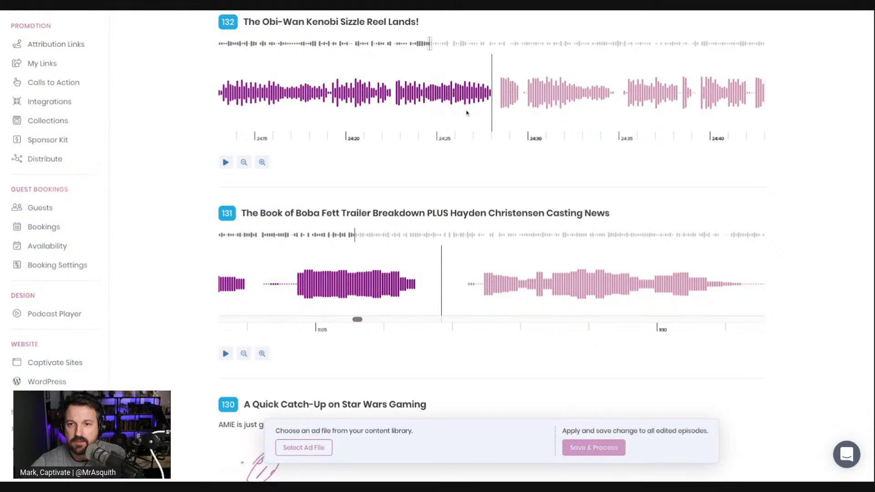
{"action": "left_click", "coordinate": [263, 168]}
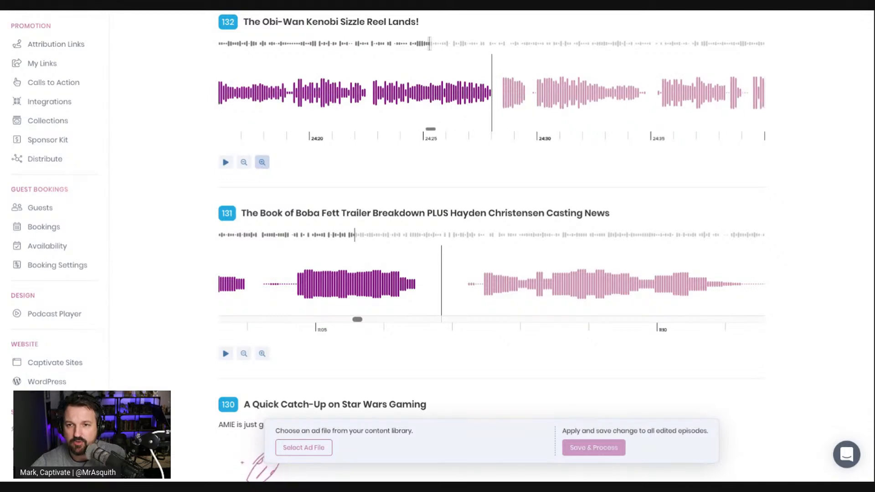
{"action": "left_click", "coordinate": [262, 162]}
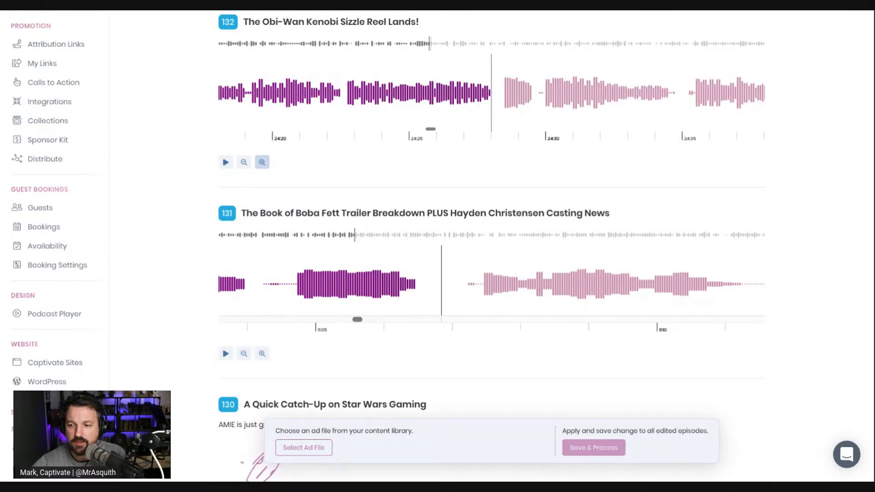
{"action": "left_click", "coordinate": [263, 162]}
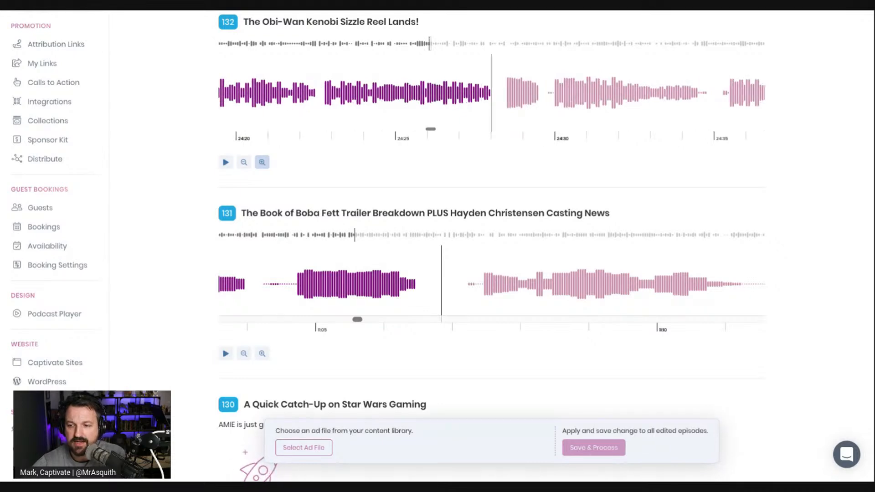
{"action": "left_click", "coordinate": [495, 93]}
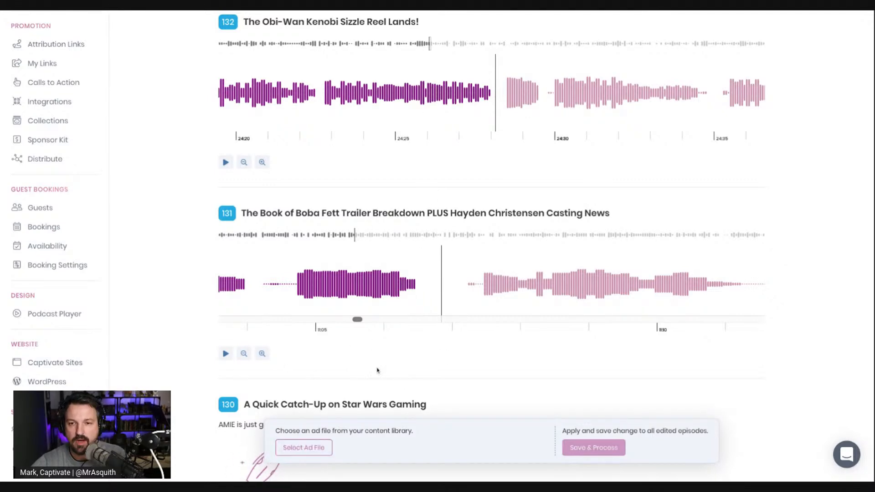
Choose Mid-Roll Q4 2021 as the ad file and save its label with a person's first name appended in parentheses
{"action": "left_click", "coordinate": [304, 456]}
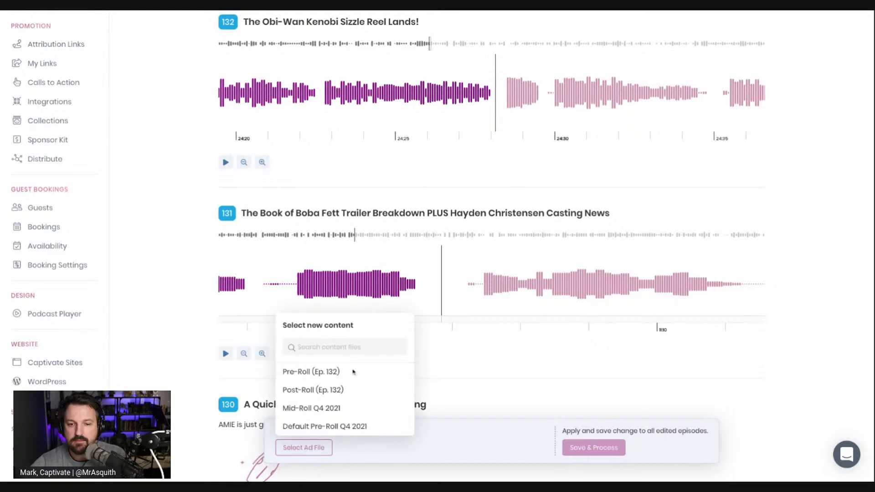
{"action": "left_click", "coordinate": [335, 410]}
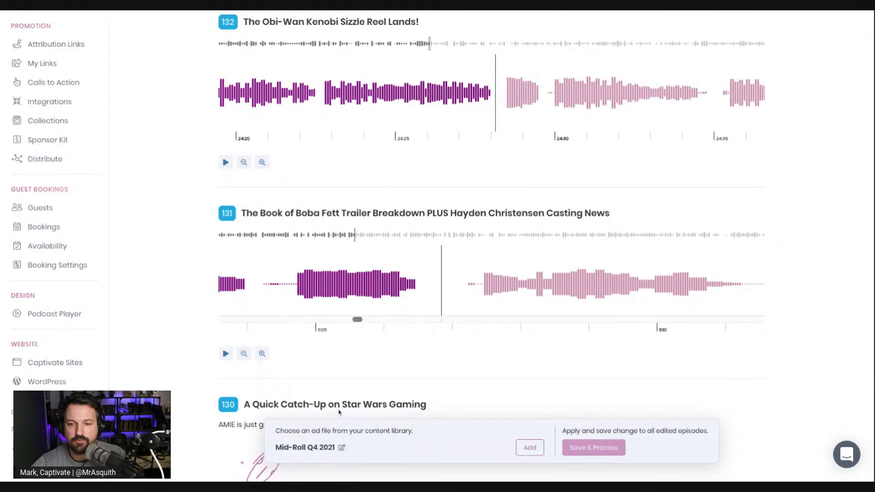
{"action": "left_click", "coordinate": [341, 447]}
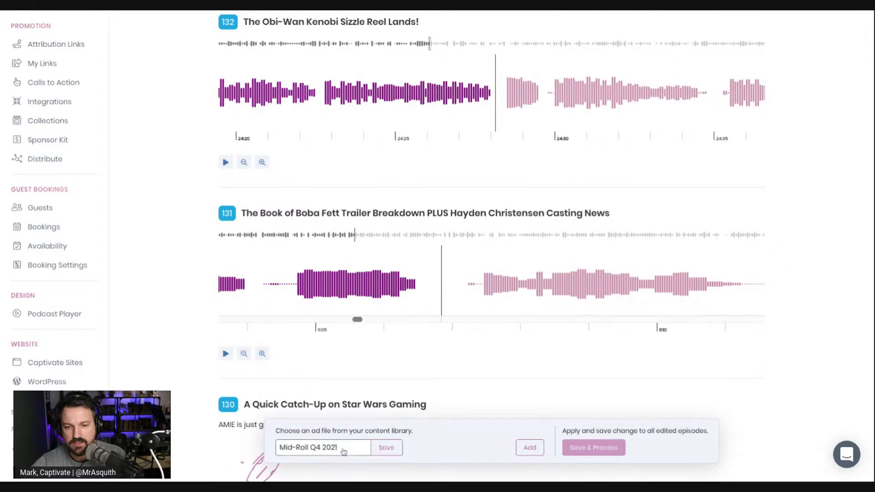
{"action": "type", "text": "(Gaz"}
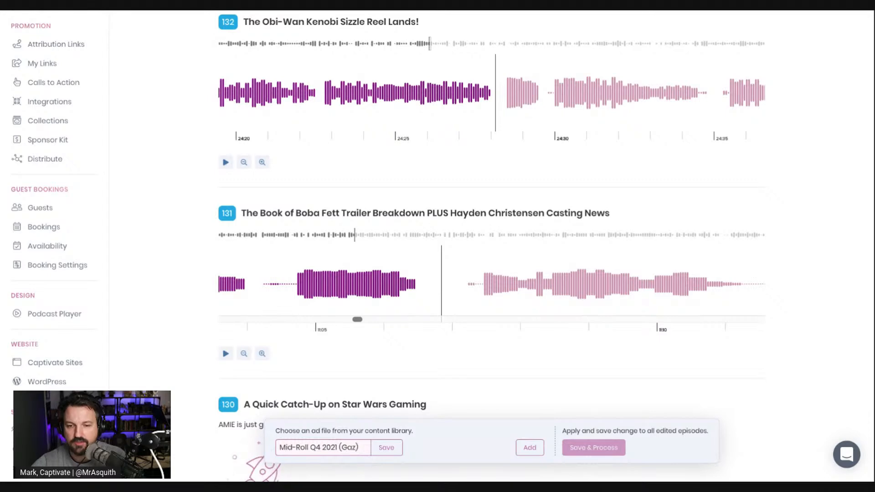
{"action": "scroll", "coordinate": [386, 448], "scroll_direction": "down", "scroll_amount": 1}
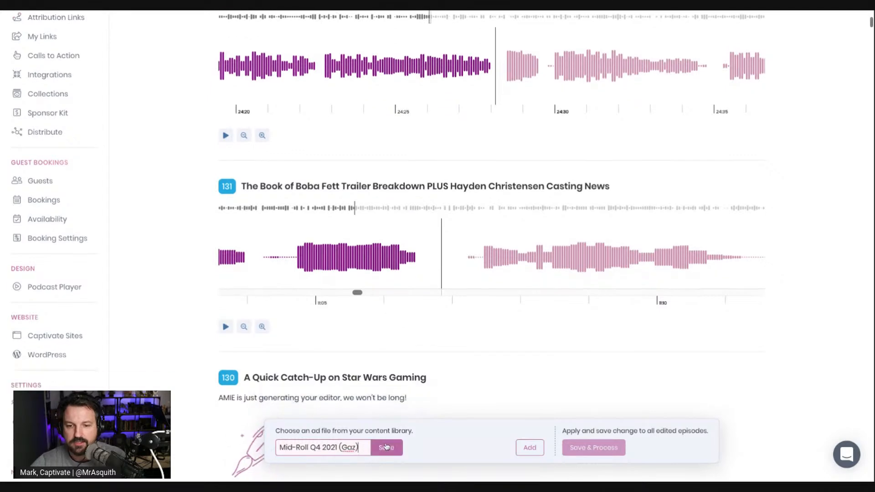
{"action": "left_click", "coordinate": [387, 448]}
{"action": "scroll", "coordinate": [471, 379], "scroll_direction": "up", "scroll_amount": 1}
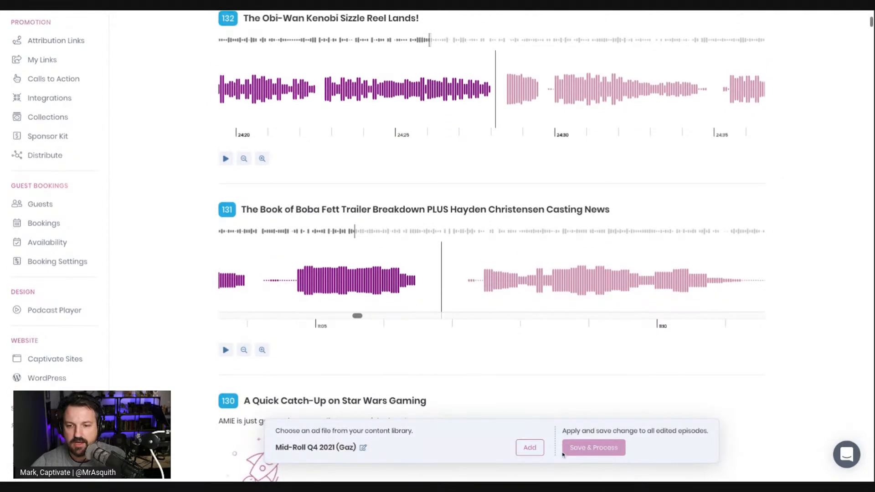
Add the chosen mid-roll ad at the playhead positions of Episodes 132 and 131
{"action": "left_click", "coordinate": [530, 448]}
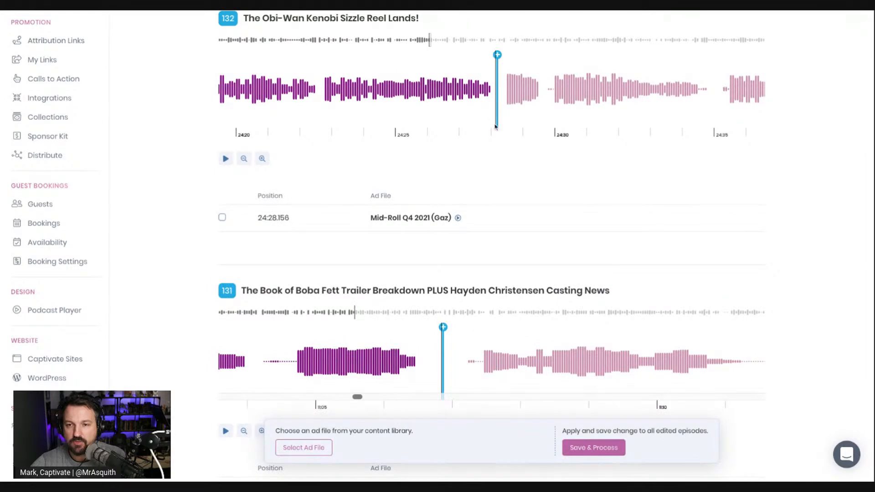
{"action": "scroll", "coordinate": [493, 127], "scroll_direction": "down", "scroll_amount": 2}
{"action": "scroll", "coordinate": [492, 126], "scroll_direction": "up", "scroll_amount": 2}
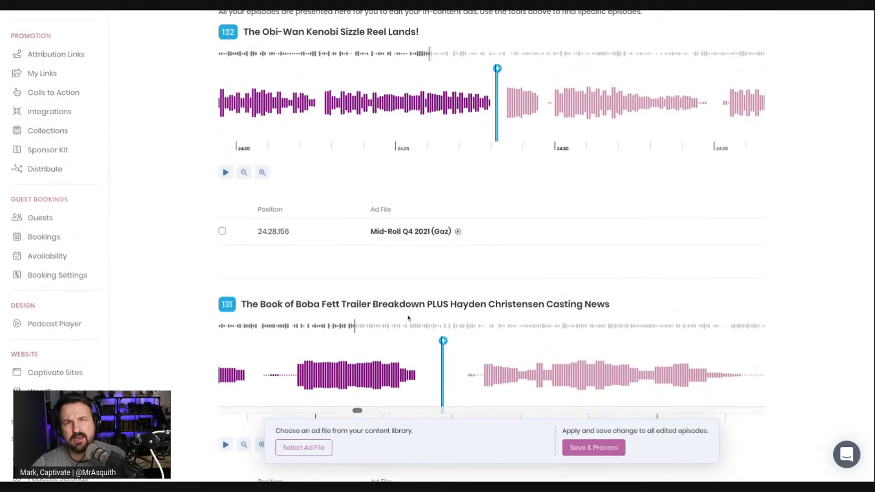
Select the mid-roll slots of Episodes 132 and 131 and replace both ads with Mid-Roll Q4 2021
{"action": "left_click", "coordinate": [222, 231]}
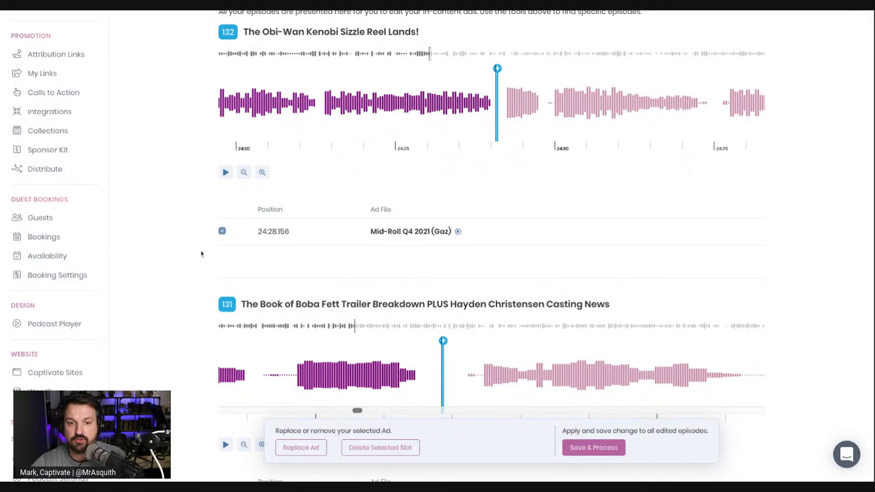
{"action": "scroll", "coordinate": [190, 264], "scroll_direction": "down", "scroll_amount": 3}
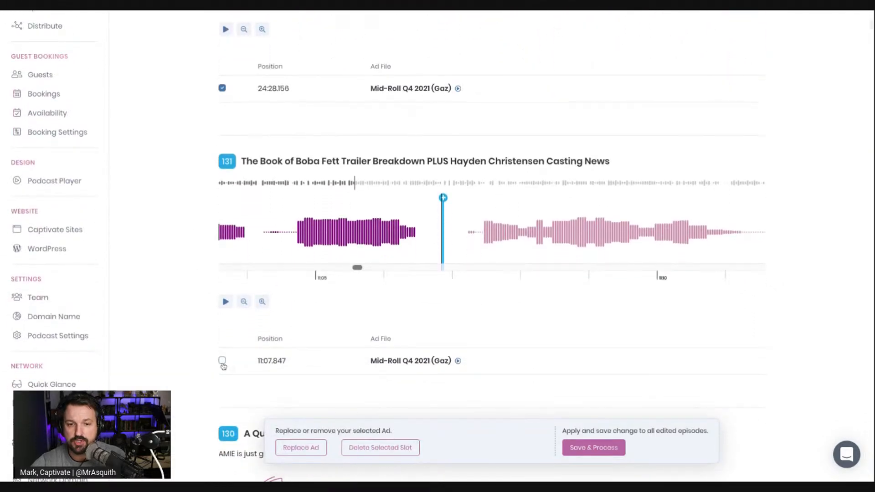
{"action": "left_click", "coordinate": [222, 360]}
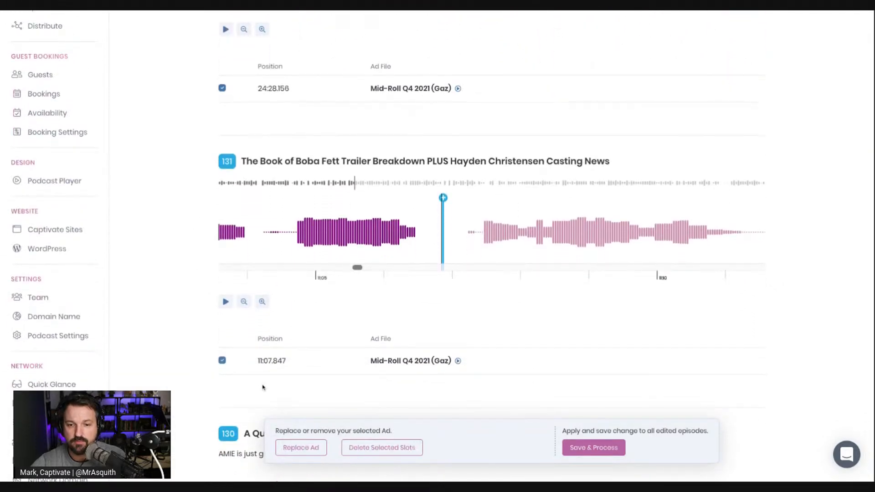
{"action": "left_click", "coordinate": [301, 448]}
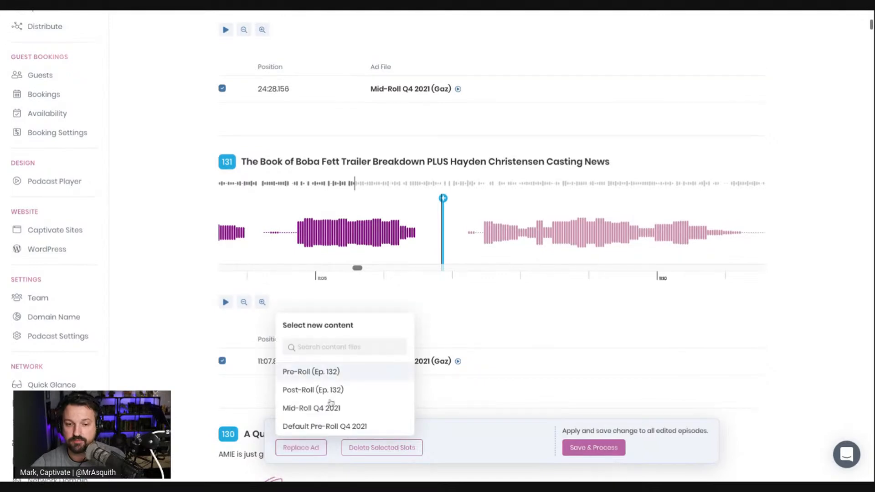
{"action": "left_click", "coordinate": [328, 408]}
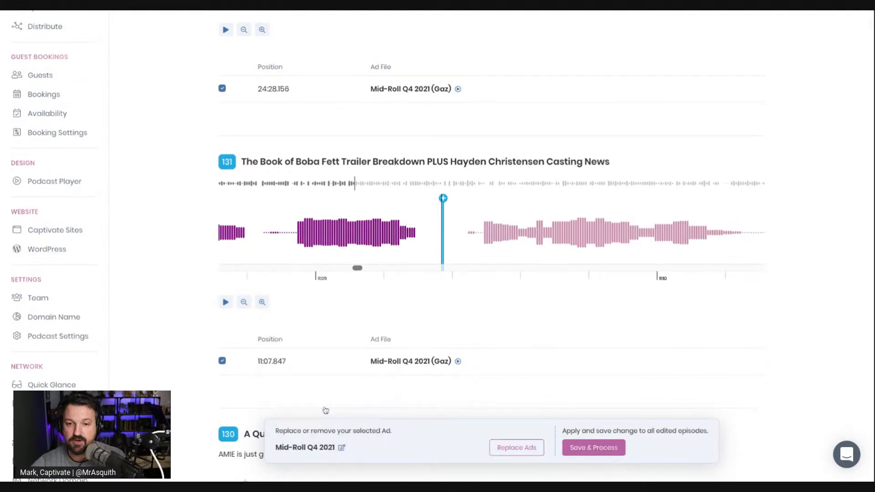
{"action": "left_click", "coordinate": [534, 448]}
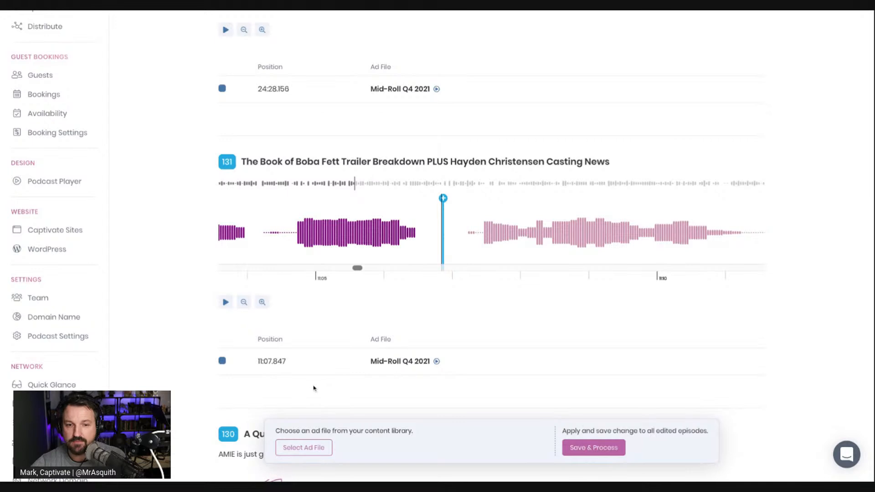
{"action": "left_click", "coordinate": [222, 361]}
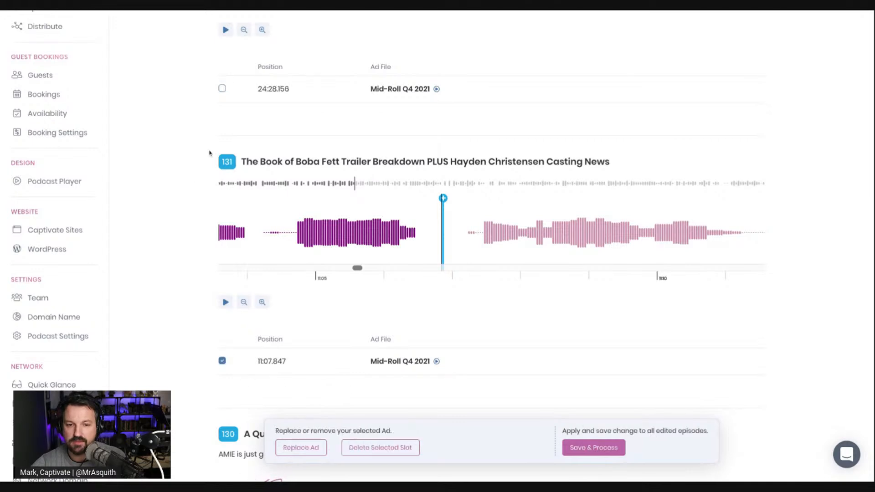
{"action": "left_click", "coordinate": [222, 89]}
{"action": "left_click", "coordinate": [223, 89]}
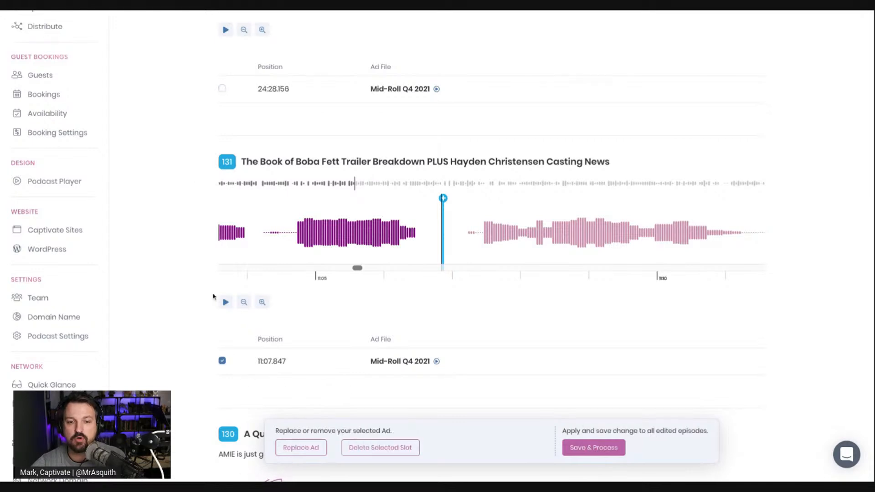
{"action": "left_click", "coordinate": [222, 361]}
Save and process the ad changes for all edited episodes, and check their AMIE status in the episodes list
{"action": "scroll", "coordinate": [500, 350], "scroll_direction": "up", "scroll_amount": 5}
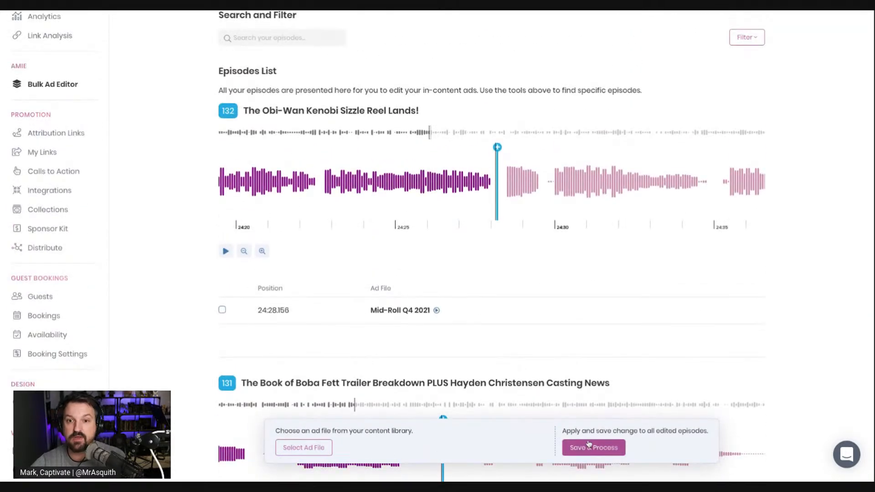
{"action": "left_click", "coordinate": [589, 444]}
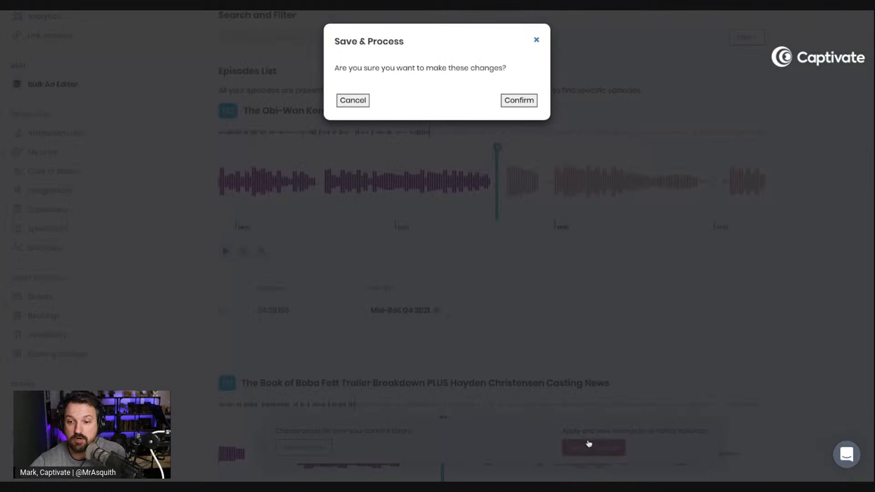
{"action": "left_click", "coordinate": [522, 102]}
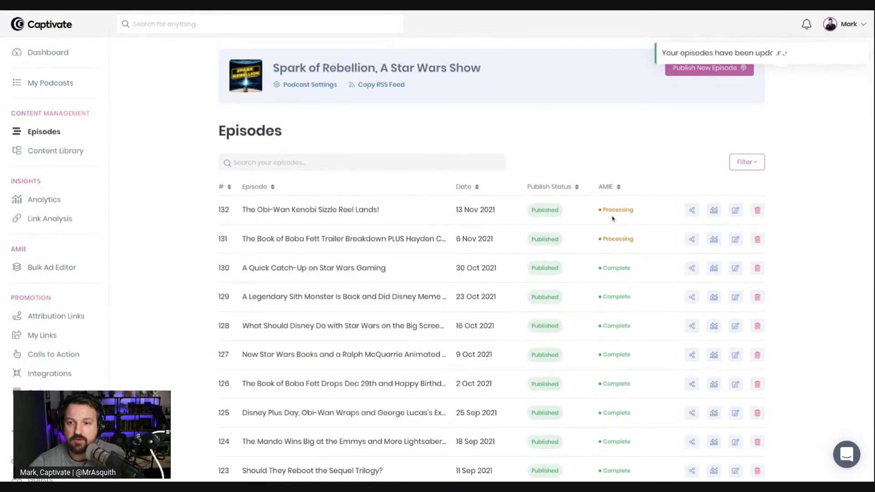
{"action": "mouse_move", "coordinate": [627, 210]}
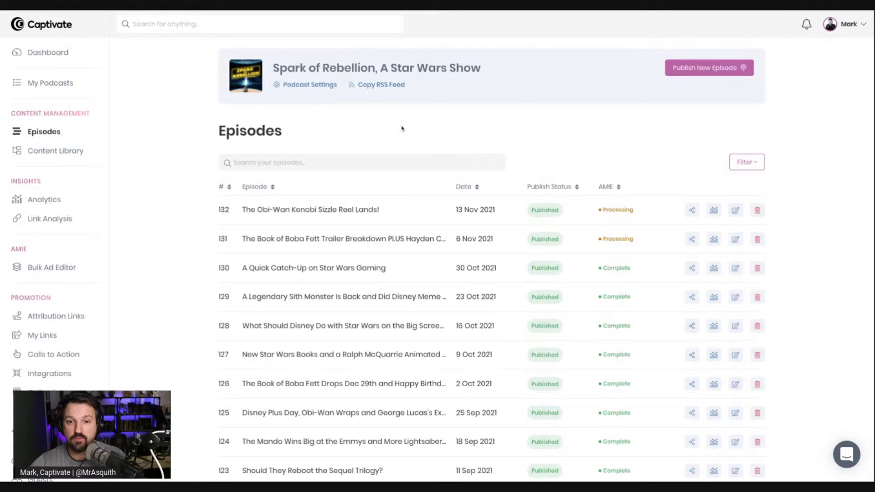
Open the Bulk Ad Editor and examine the bulk edits allowance
{"action": "left_click", "coordinate": [63, 267]}
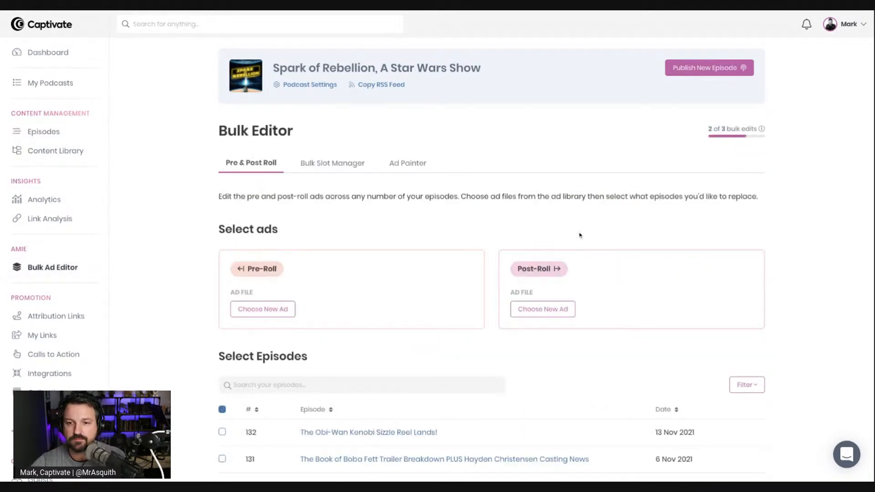
{"action": "scroll", "coordinate": [518, 213], "scroll_direction": "down", "scroll_amount": 1}
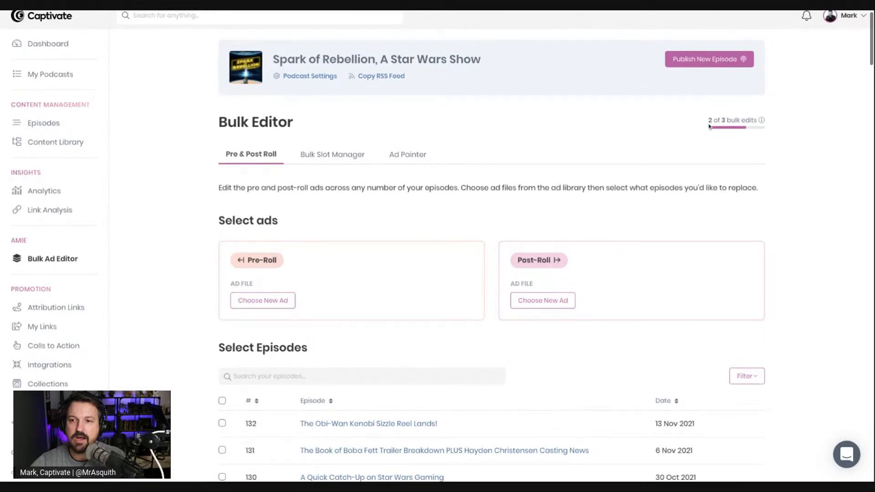
{"action": "mouse_move", "coordinate": [709, 123]}
{"action": "left_mouse_down"}
{"action": "mouse_move", "coordinate": [736, 122]}
{"action": "mouse_move", "coordinate": [710, 121]}
{"action": "left_mouse_up"}
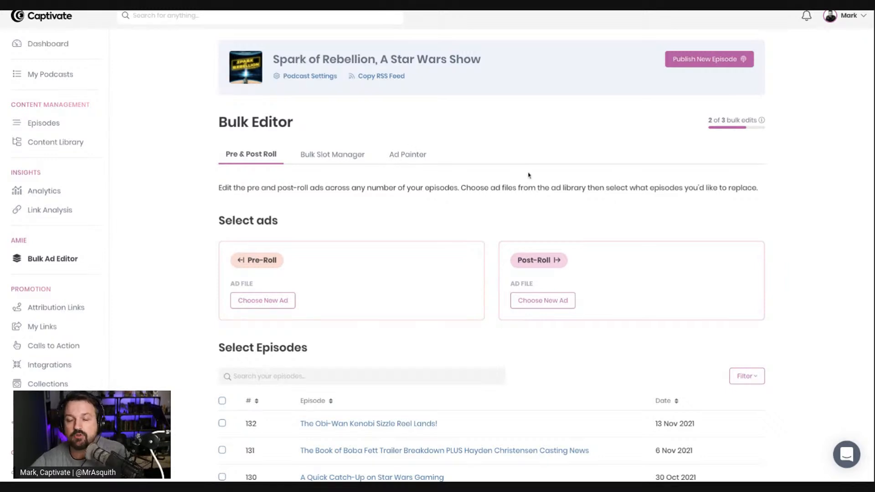
In the Ad Painter, mark the section from about 20 to 30 seconds on Episode 132's enlarged waveform
{"action": "left_click", "coordinate": [420, 160]}
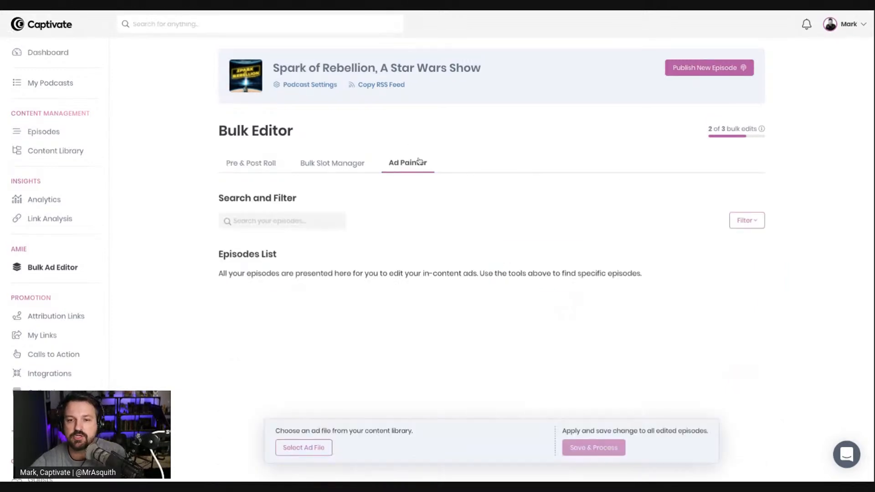
{"action": "scroll", "coordinate": [455, 231], "scroll_direction": "down", "scroll_amount": 1}
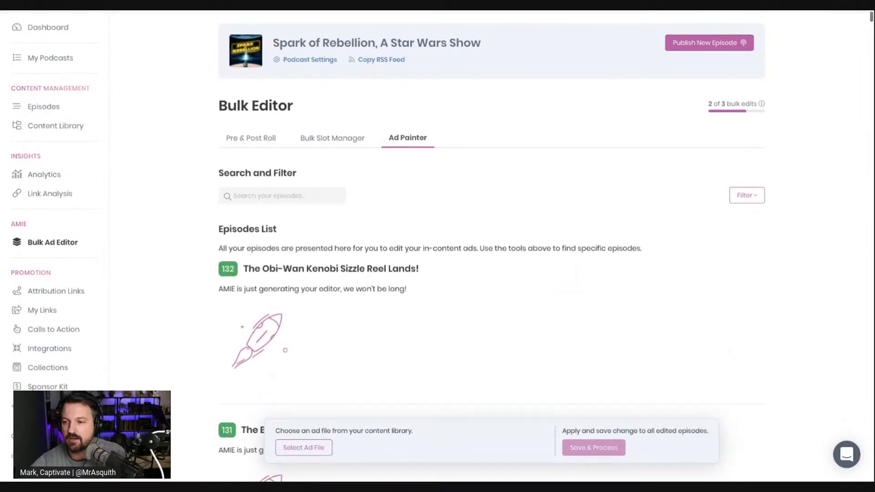
{"action": "scroll", "coordinate": [560, 272], "scroll_direction": "down", "scroll_amount": 3}
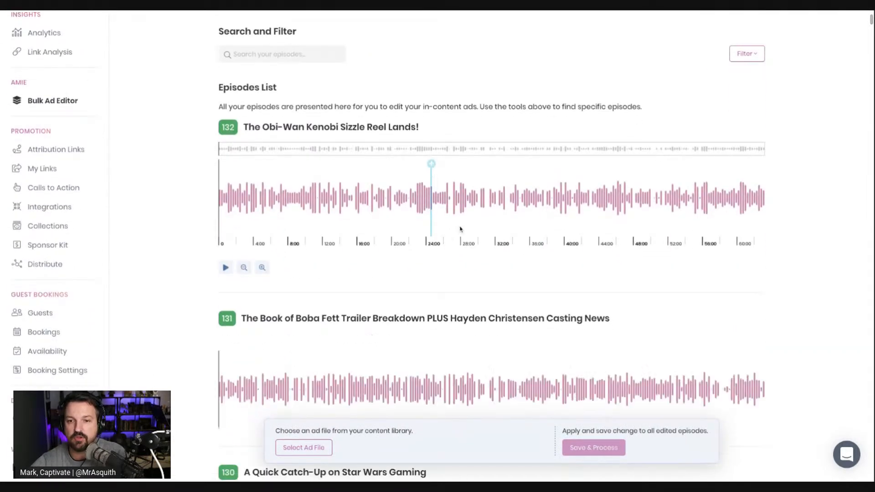
{"action": "left_click", "coordinate": [262, 268]}
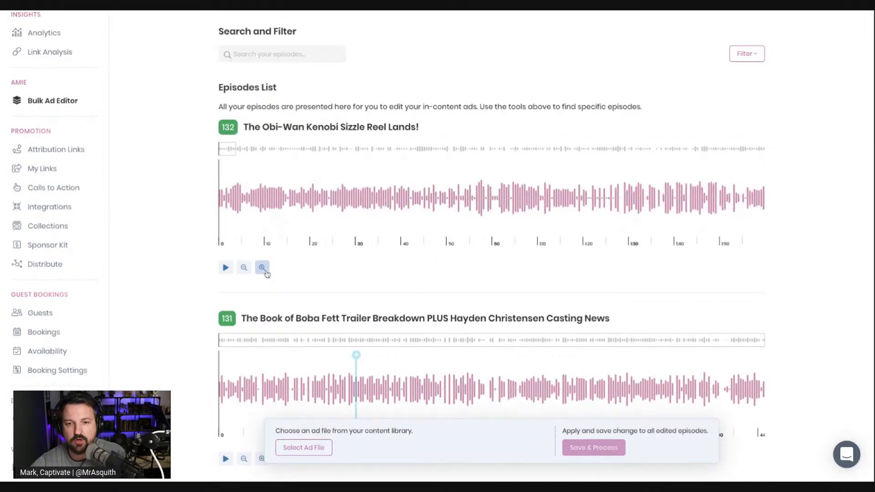
{"action": "left_click", "coordinate": [263, 268]}
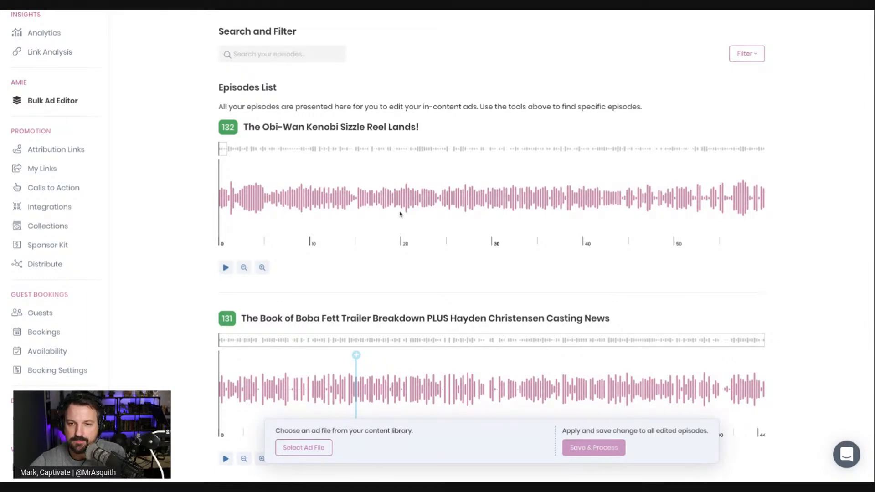
{"action": "left_click_drag", "start_coordinate": [401, 211], "coordinate": [492, 211]}
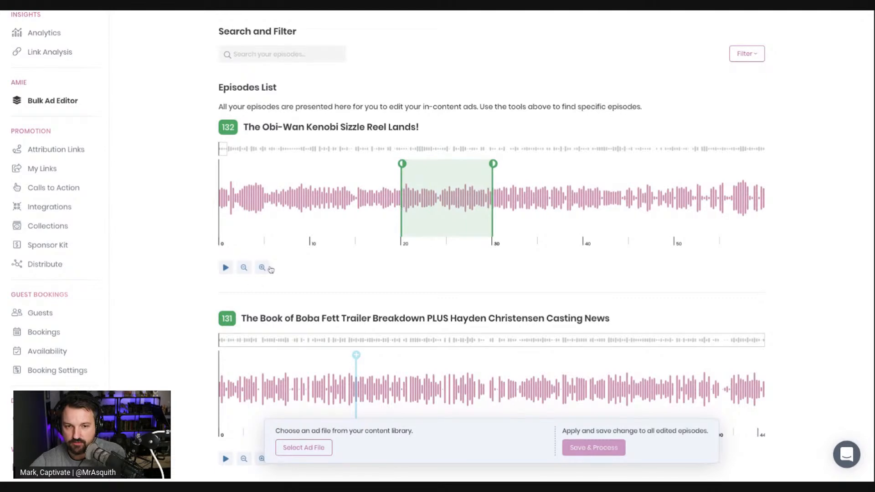
Mark a section from about 23 to 28 seconds on Episode 131's enlarged waveform and bring up the ad file choices
{"action": "scroll", "coordinate": [395, 308], "scroll_direction": "down", "scroll_amount": 3}
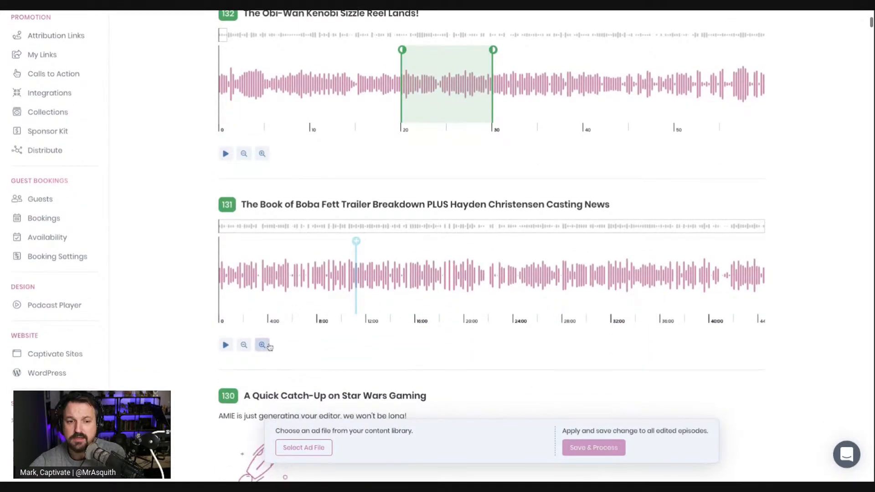
{"action": "left_click", "coordinate": [262, 345]}
{"action": "left_click", "coordinate": [262, 350]}
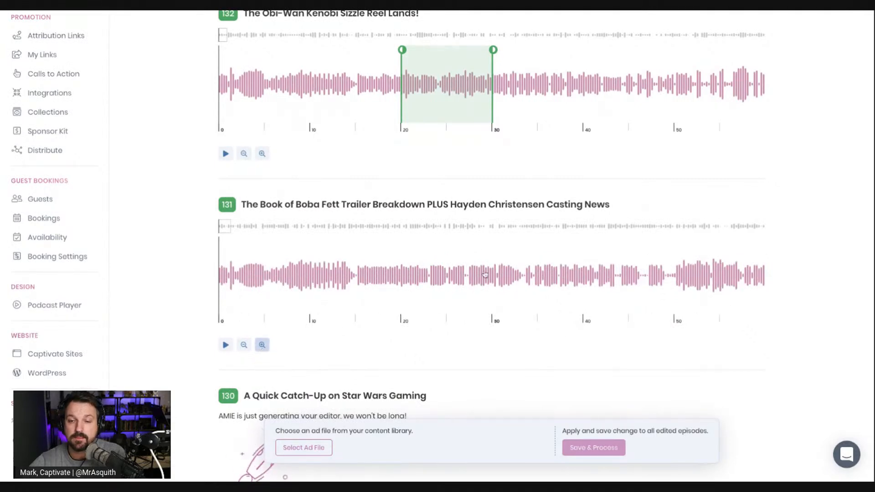
{"action": "left_click", "coordinate": [535, 278]}
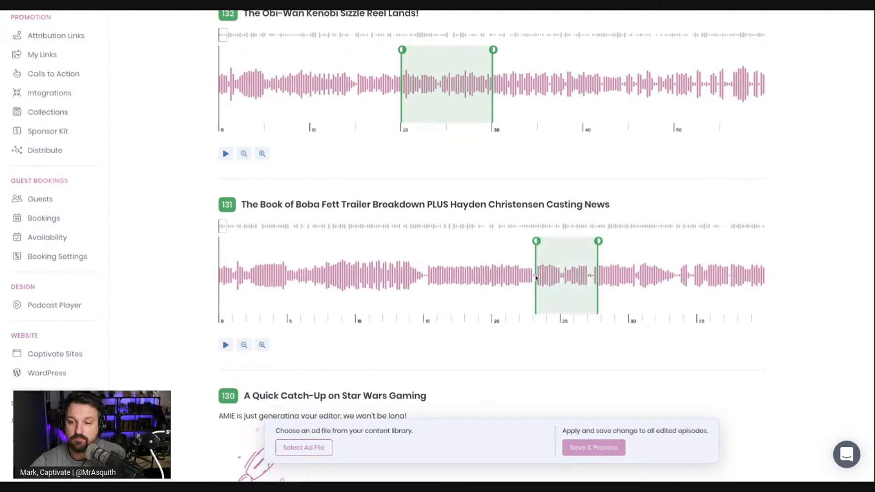
{"action": "left_click", "coordinate": [322, 448]}
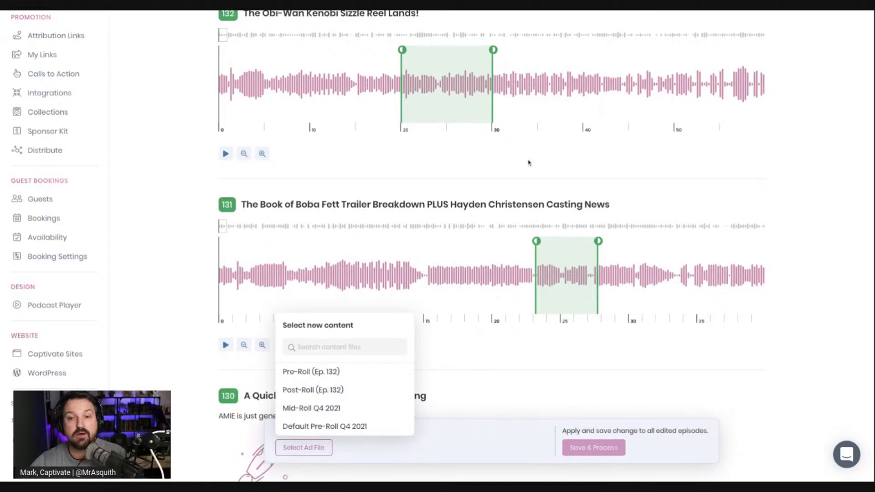
Open Episode 132 for editing from the episodes list and go to the mid-roll waveform in its AMIE section
{"action": "scroll", "coordinate": [461, 255], "scroll_direction": "down", "scroll_amount": 10}
{"action": "scroll", "coordinate": [461, 255], "scroll_direction": "up", "scroll_amount": 16}
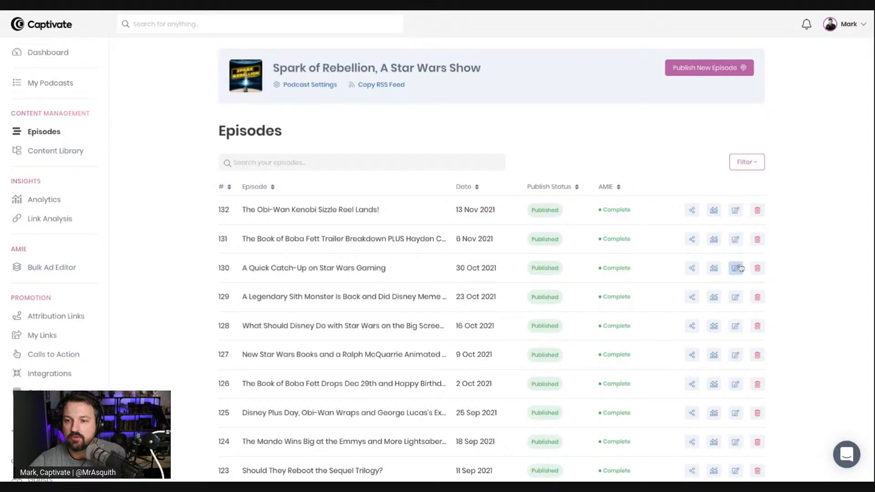
{"action": "left_click", "coordinate": [735, 211]}
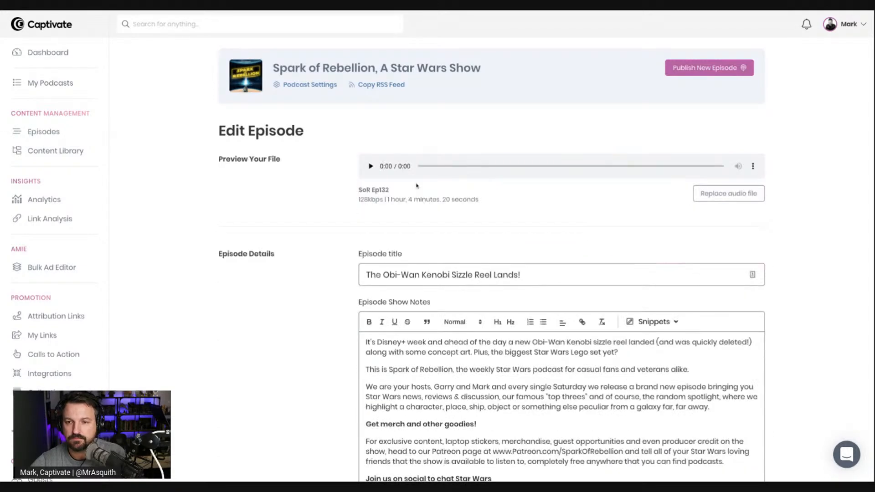
{"action": "scroll", "coordinate": [246, 295], "scroll_direction": "down", "scroll_amount": 15}
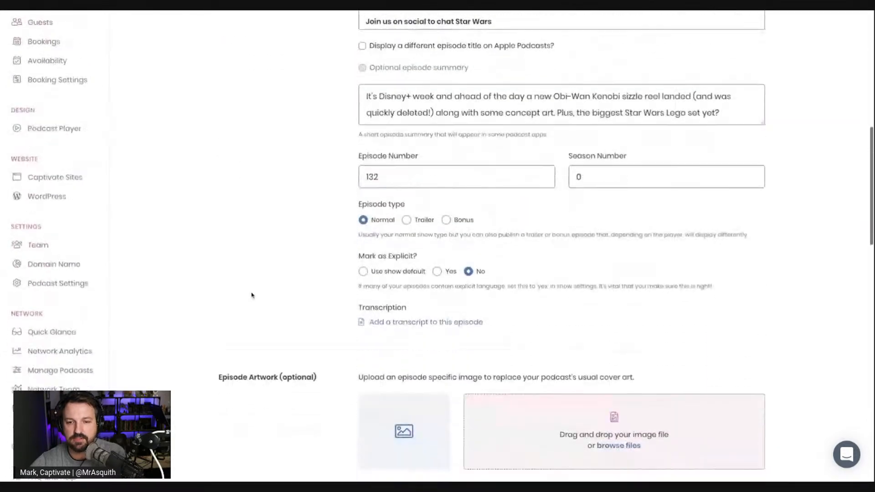
{"action": "scroll", "coordinate": [251, 296], "scroll_direction": "down", "scroll_amount": 10}
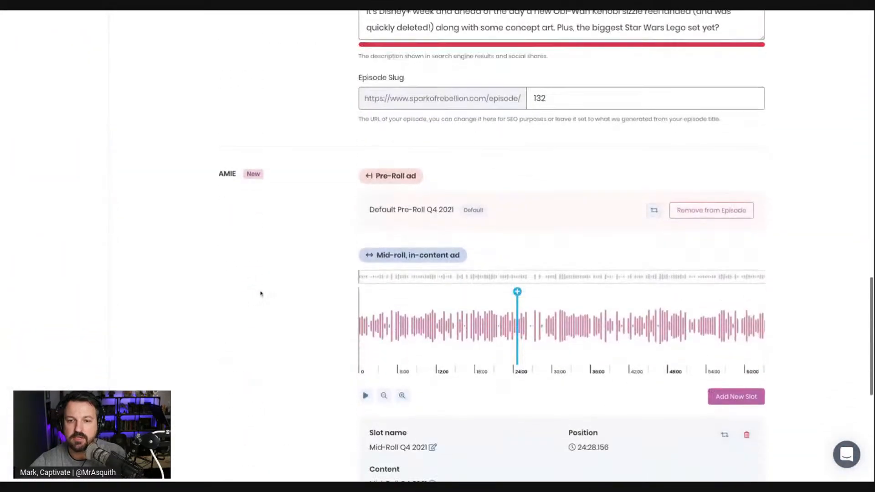
{"action": "scroll", "coordinate": [423, 224], "scroll_direction": "down", "scroll_amount": 4}
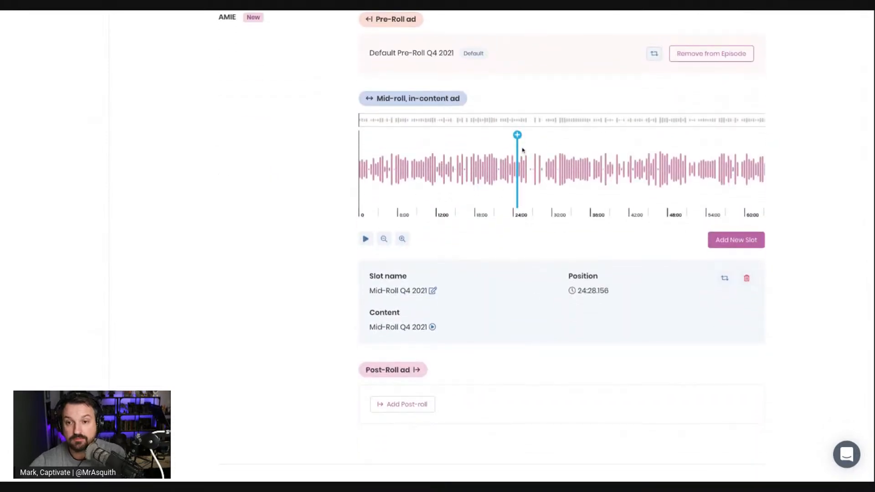
Mark a baked-in ad section on Episode 132's mid-roll waveform from about 29:00 to 38:00, adjusting its position and end point
{"action": "left_click", "coordinate": [563, 174]}
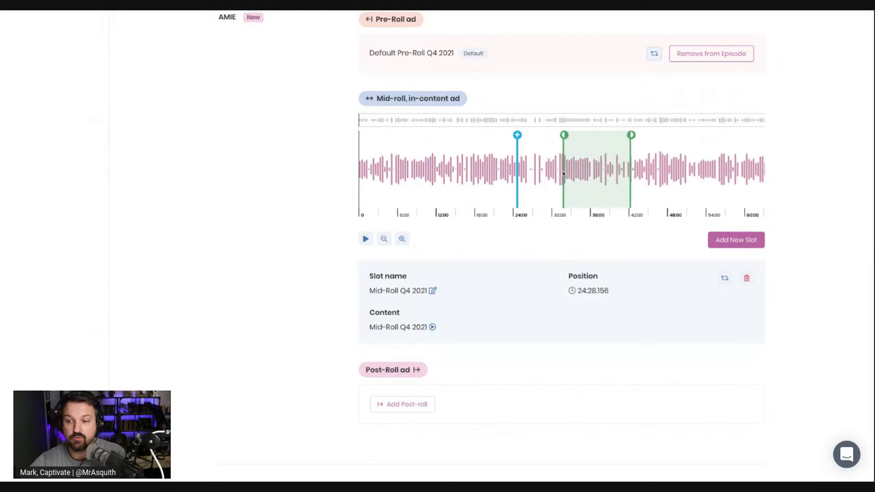
{"action": "mouse_move", "coordinate": [604, 172]}
{"action": "left_mouse_down"}
{"action": "mouse_move", "coordinate": [638, 172]}
{"action": "mouse_move", "coordinate": [586, 172]}
{"action": "mouse_move", "coordinate": [605, 172]}
{"action": "left_mouse_up"}
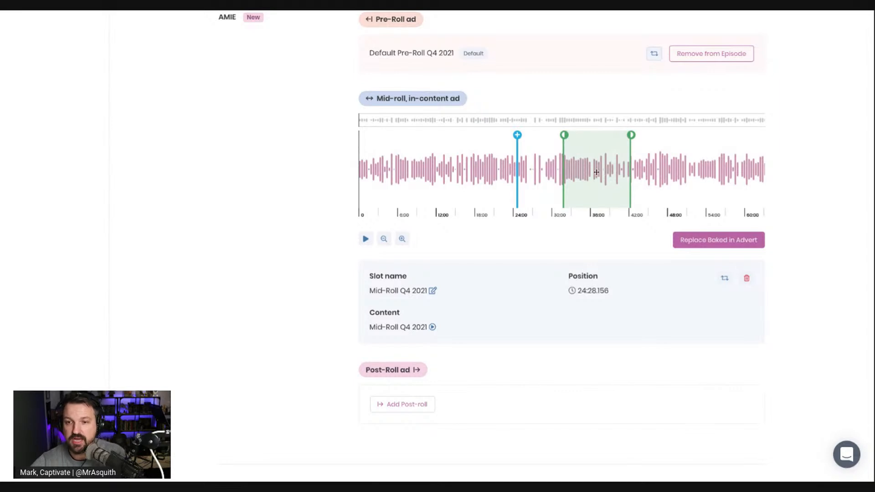
{"action": "mouse_move", "coordinate": [596, 172]}
{"action": "left_mouse_down"}
{"action": "mouse_move", "coordinate": [577, 173]}
{"action": "mouse_move", "coordinate": [595, 172]}
{"action": "left_mouse_up"}
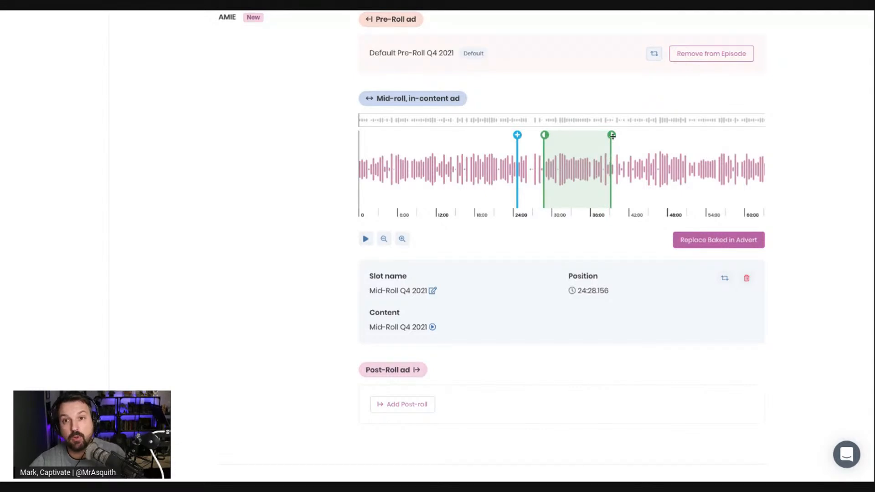
{"action": "left_click_drag", "start_coordinate": [611, 135], "coordinate": [606, 135]}
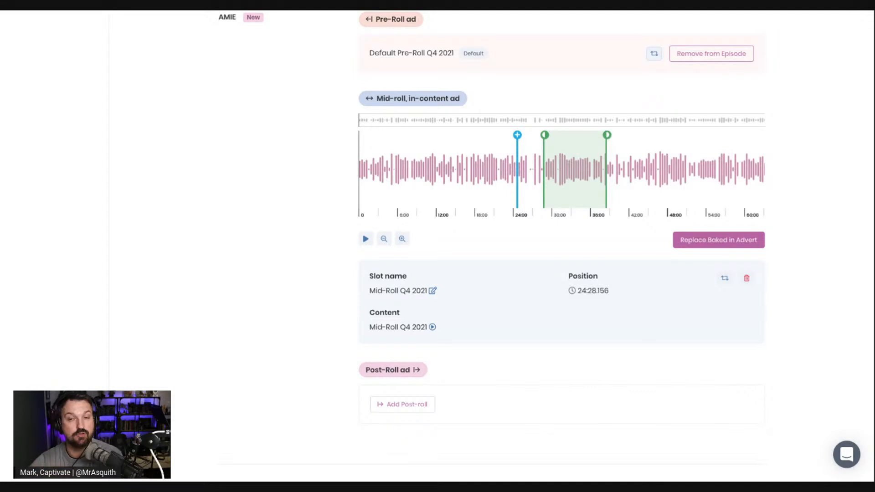
{"action": "left_click_drag", "start_coordinate": [607, 135], "coordinate": [605, 135]}
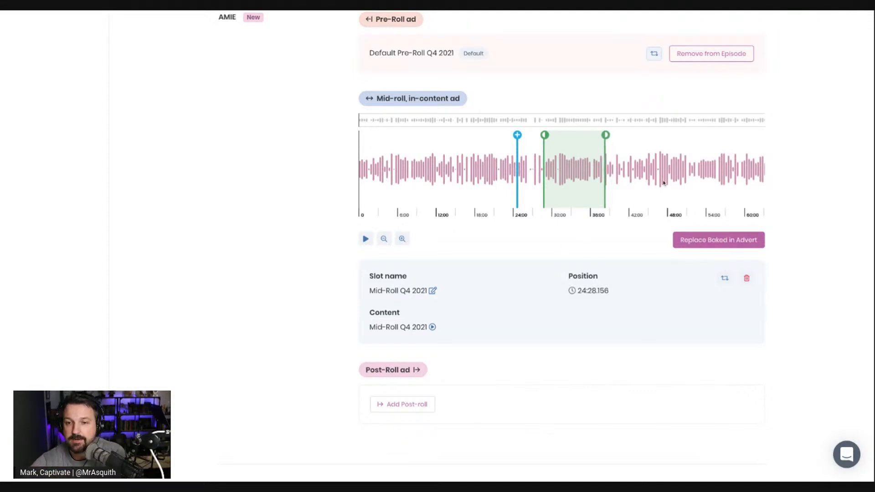
Mark a baked-in ad section from about 33:45 to 41:55 on the mid-roll waveform and replace it with Mid-Roll Q4 2021
{"action": "left_click", "coordinate": [451, 168]}
{"action": "left_click", "coordinate": [456, 172]}
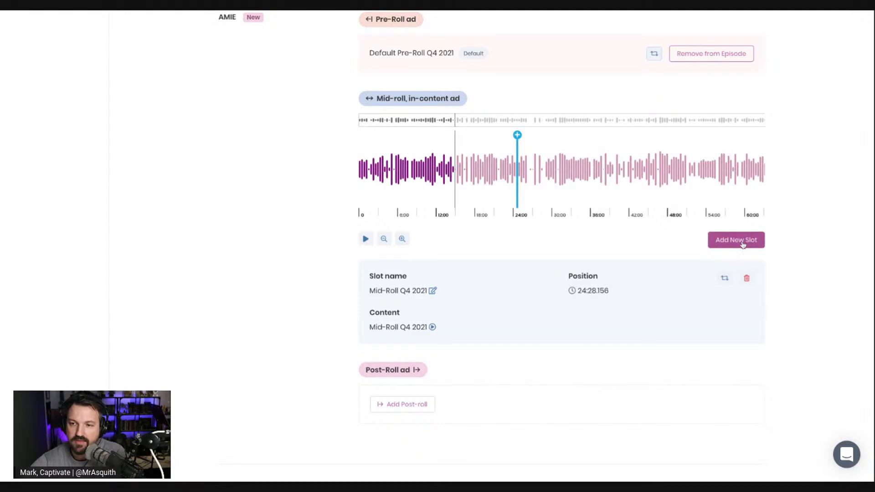
{"action": "left_click_drag", "start_coordinate": [578, 182], "coordinate": [627, 180]}
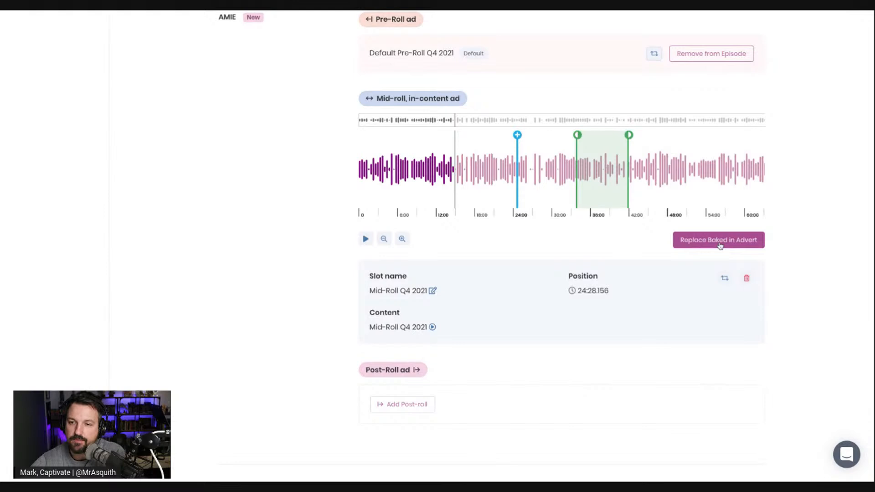
{"action": "left_click", "coordinate": [695, 242]}
{"action": "left_click", "coordinate": [666, 282]}
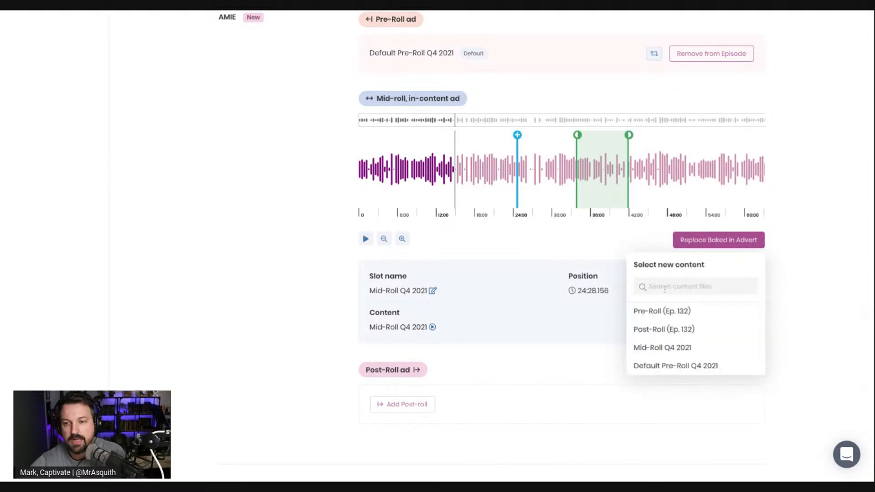
{"action": "left_click", "coordinate": [666, 349]}
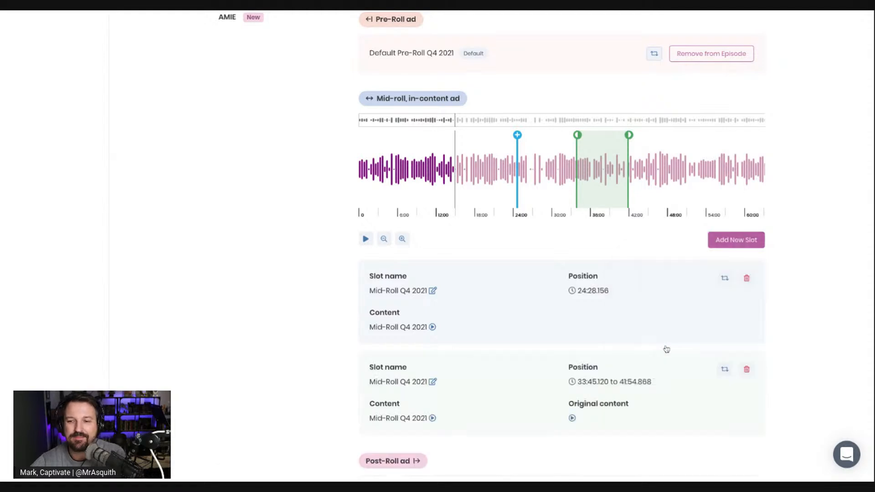
Rename the newly replaced baked-in ad slot with a person's initials in possessive form followed by "New Content"
{"action": "left_click", "coordinate": [432, 383]}
{"action": "triple_click", "coordinate": [430, 384]}
{"action": "type", "text": "TJ"}
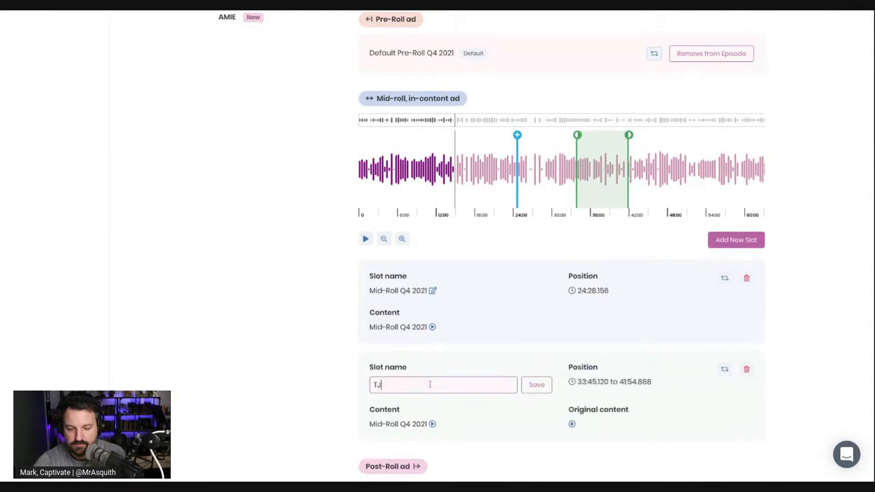
{"action": "type", "text": "'s New Content"}
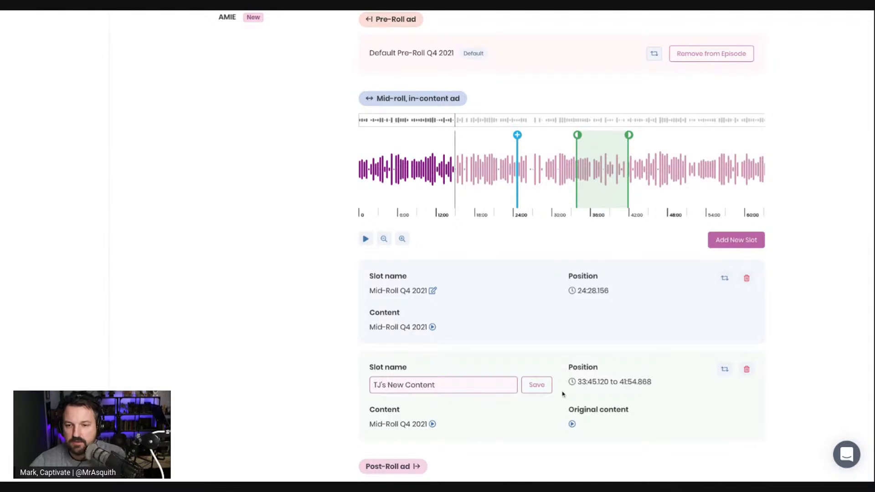
{"action": "left_click", "coordinate": [537, 385]}
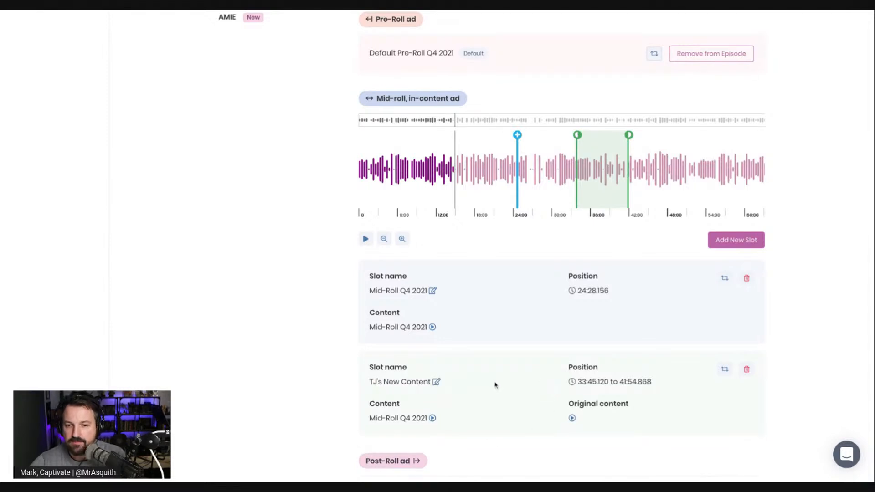
Preview the replaced slot's ad content and leave the episode editor without saving the changes
{"action": "left_click", "coordinate": [432, 418]}
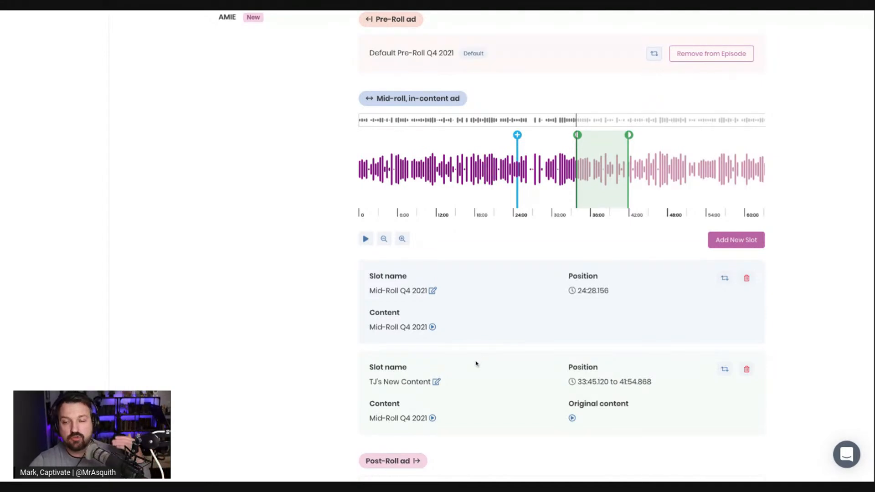
{"action": "scroll", "coordinate": [476, 363], "scroll_direction": "down", "scroll_amount": 6}
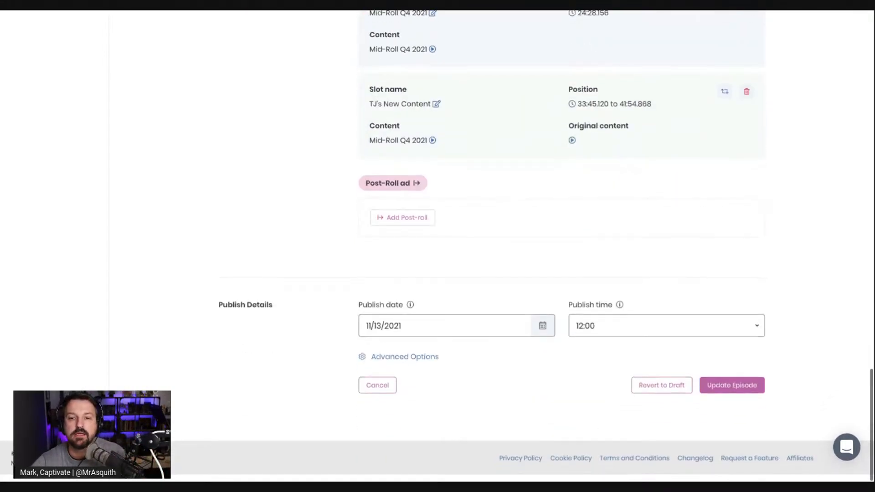
{"action": "left_click", "coordinate": [372, 392]}
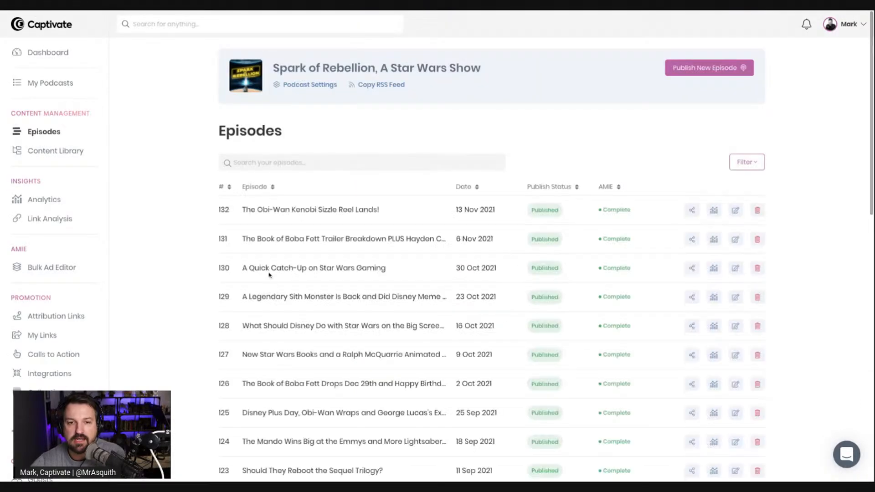
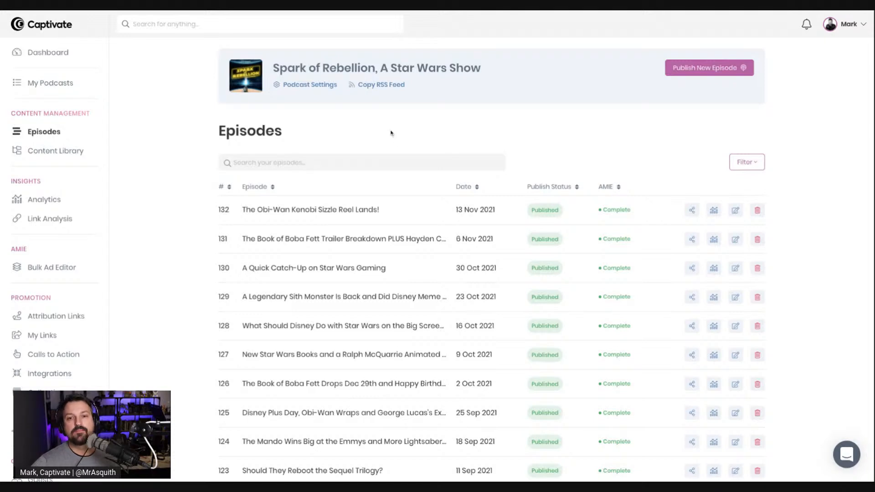
Open the Content Library and examine which ad files are in use, including how Mid-Roll Q4 2021 is used
{"action": "left_click", "coordinate": [72, 158]}
{"action": "scroll", "coordinate": [407, 206], "scroll_direction": "down", "scroll_amount": 2}
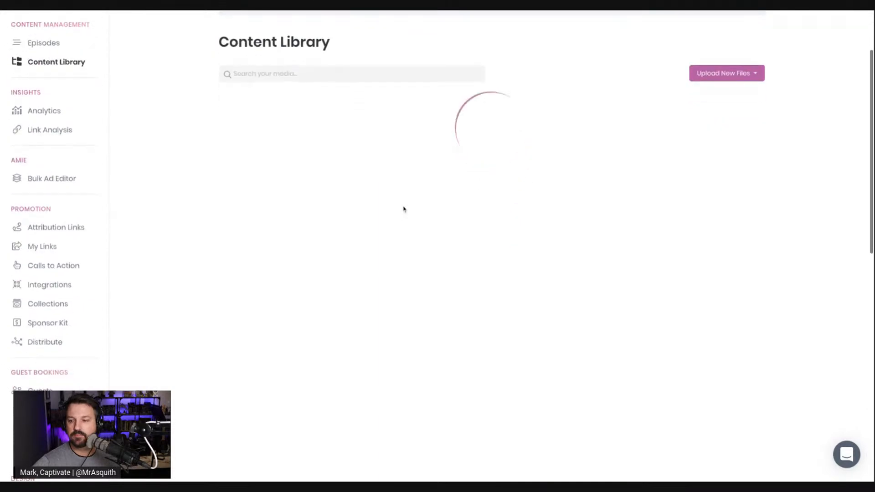
{"action": "scroll", "coordinate": [404, 209], "scroll_direction": "down", "scroll_amount": 2}
{"action": "scroll", "coordinate": [404, 209], "scroll_direction": "up", "scroll_amount": 4}
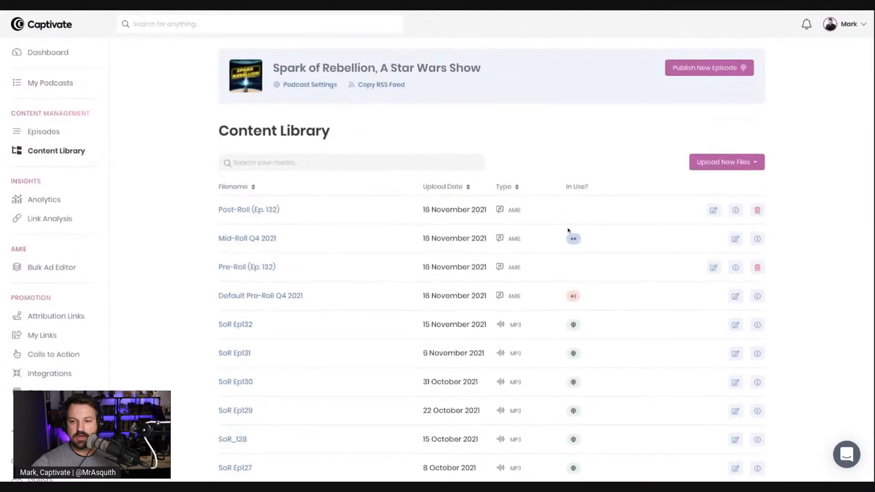
{"action": "mouse_move", "coordinate": [576, 240]}
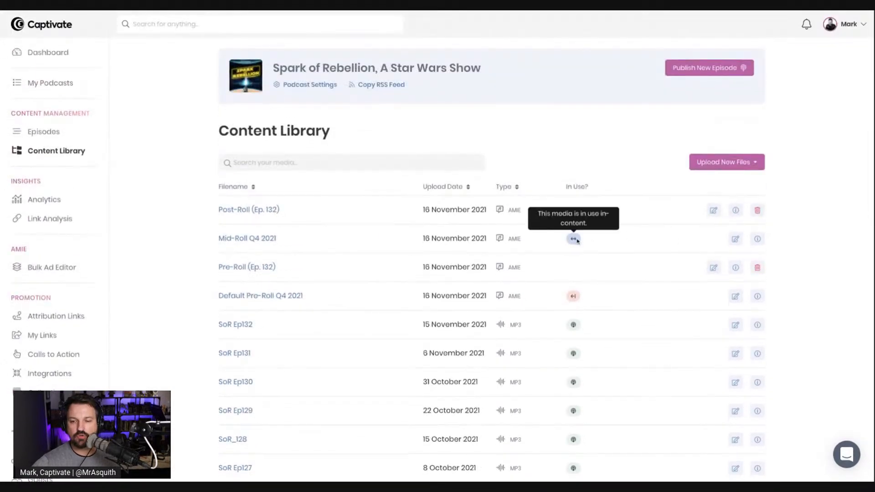
{"action": "triple_click", "coordinate": [209, 244]}
{"action": "left_click", "coordinate": [208, 244]}
{"action": "mouse_move", "coordinate": [576, 240]}
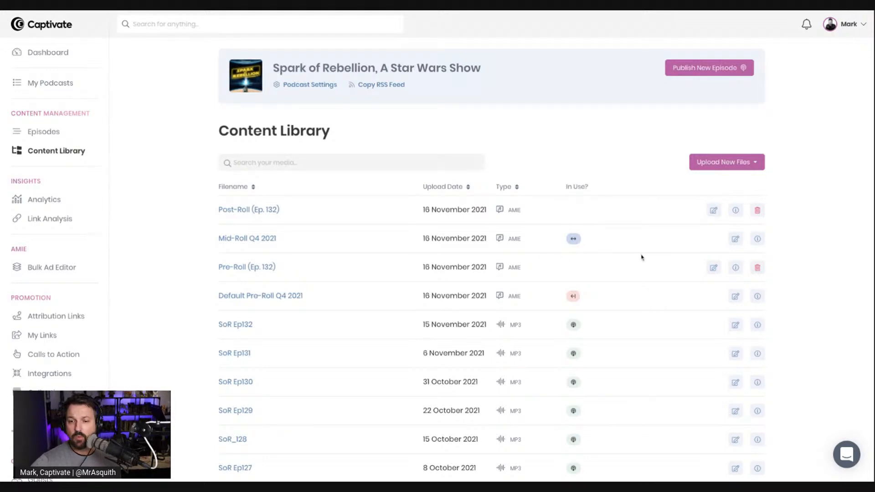
Open the details of the Pre-Roll (Ep. 132) file, play its audio preview and close the details
{"action": "left_click", "coordinate": [736, 268]}
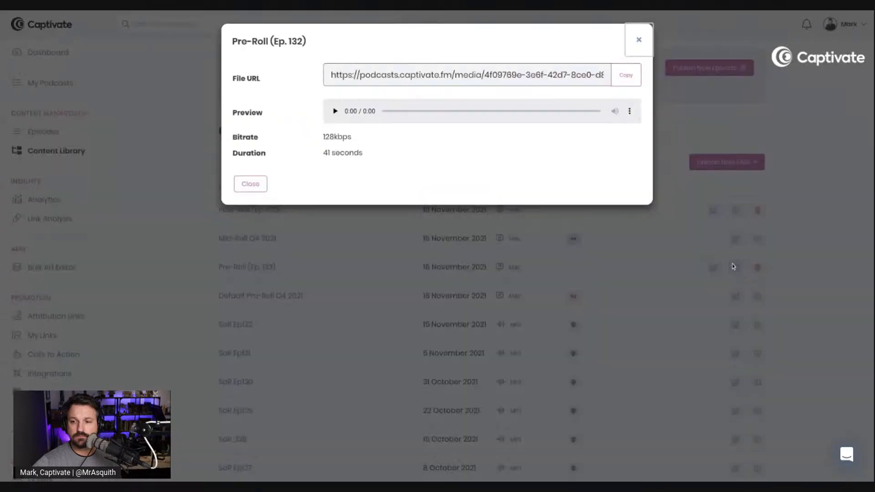
{"action": "left_click", "coordinate": [336, 111]}
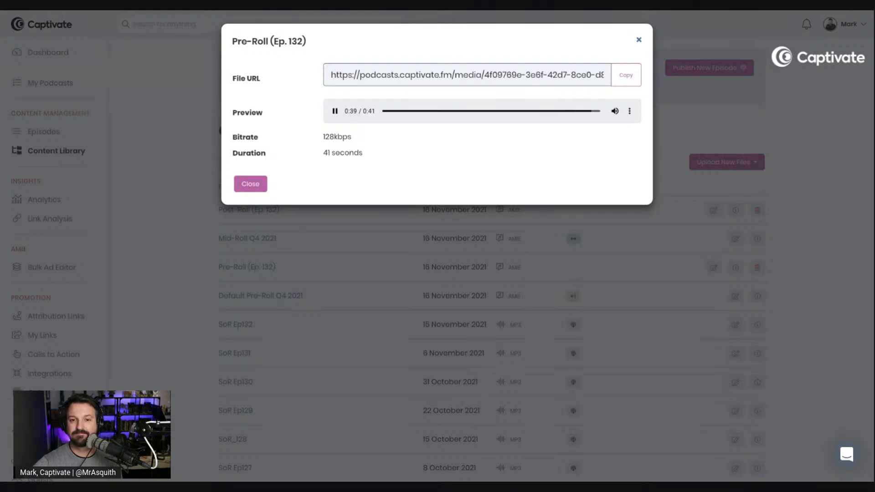
{"action": "left_click", "coordinate": [250, 184]}
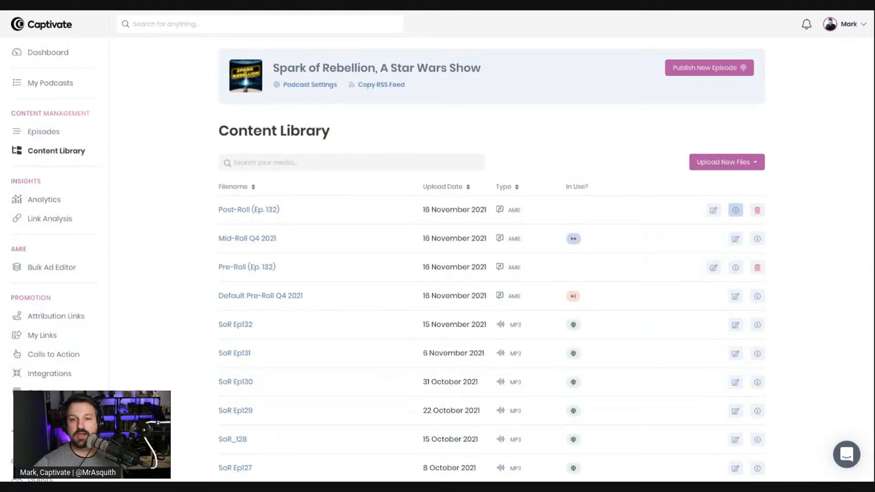
Open the details of the Post-Roll (Ep. 132) file, check its duration, play part of its preview and close it
{"action": "left_click", "coordinate": [736, 210]}
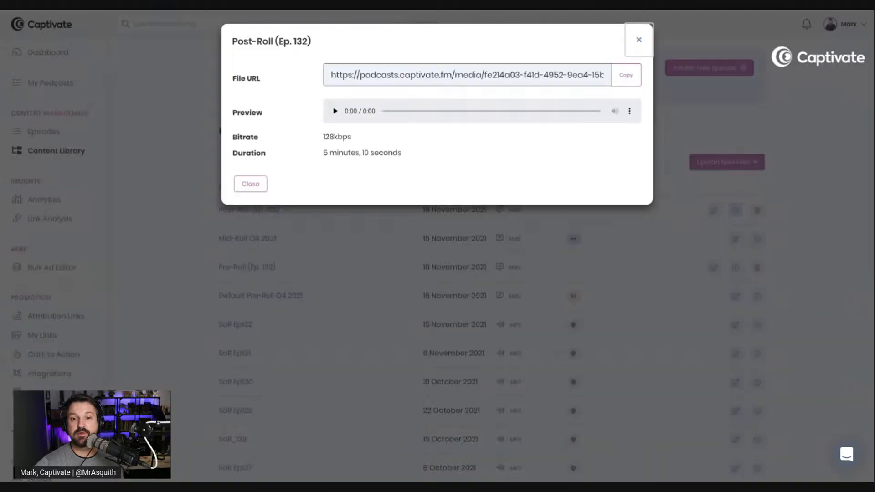
{"action": "left_click", "coordinate": [332, 113]}
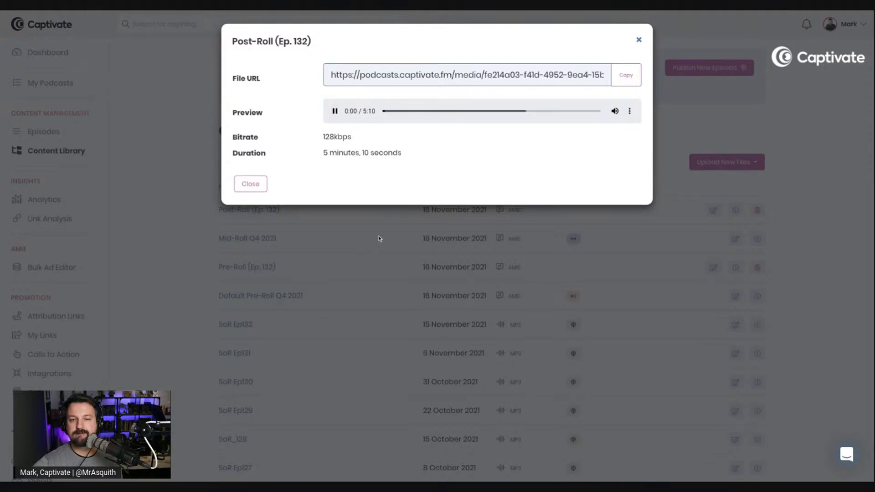
{"action": "left_click_drag", "start_coordinate": [323, 153], "coordinate": [403, 153]}
{"action": "left_click", "coordinate": [405, 154]}
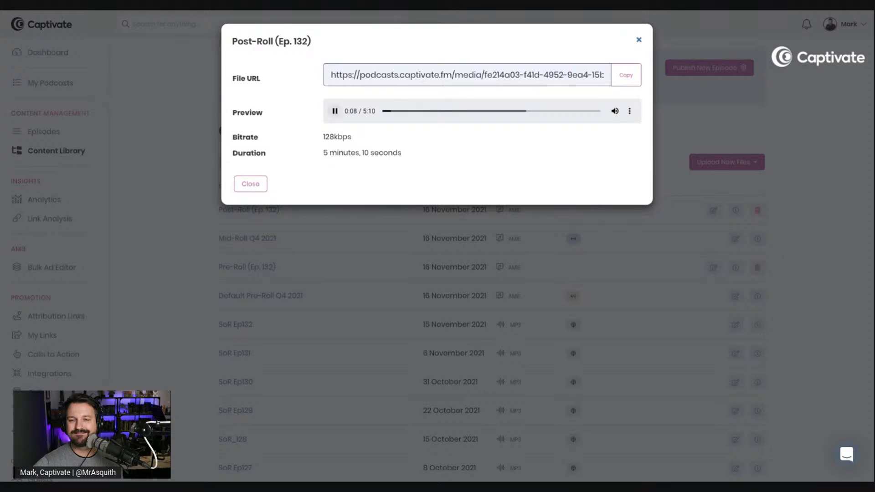
{"action": "left_click", "coordinate": [335, 111]}
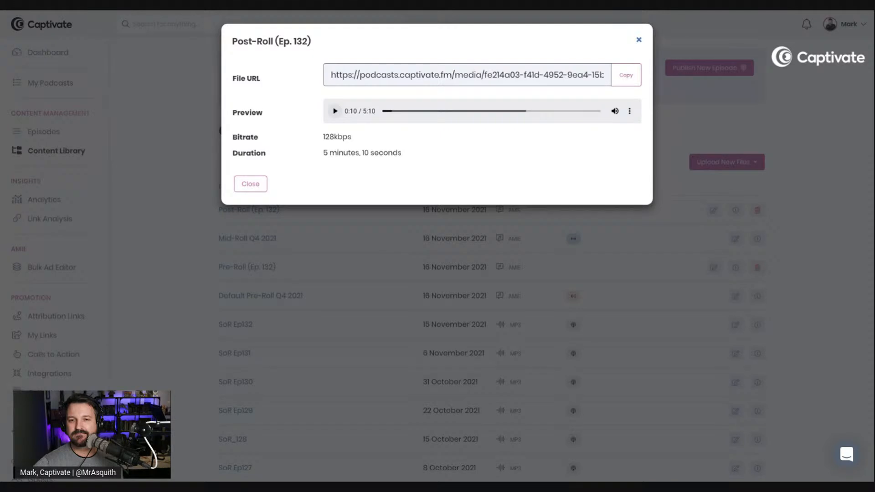
{"action": "left_click", "coordinate": [250, 184]}
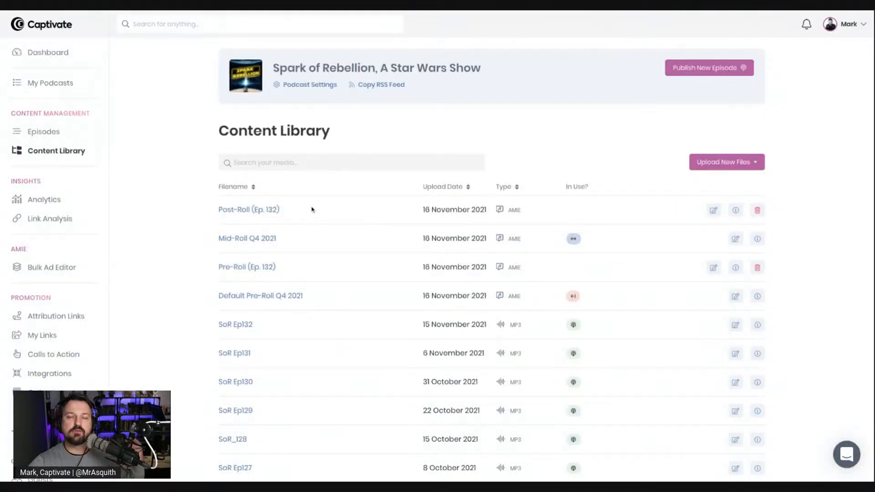
Return to the episodes list, open Episode 132 for editing and go to its AMIE section
{"action": "left_click", "coordinate": [46, 140]}
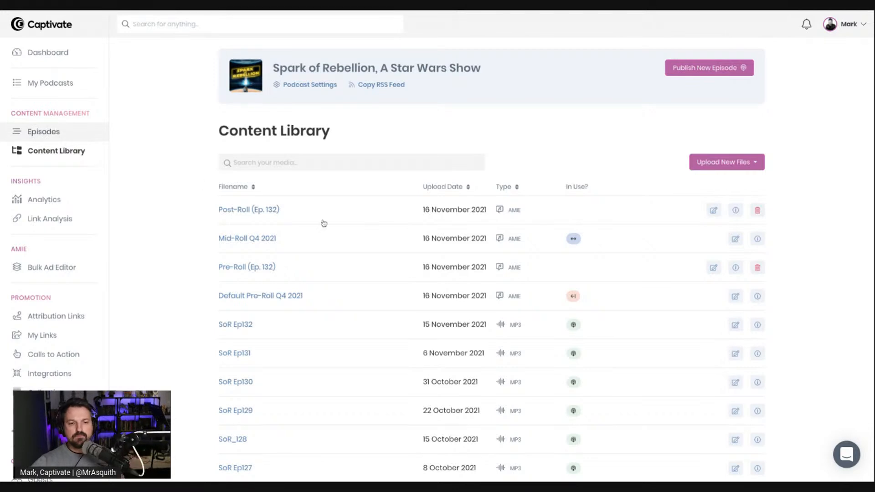
{"action": "triple_click", "coordinate": [387, 213]}
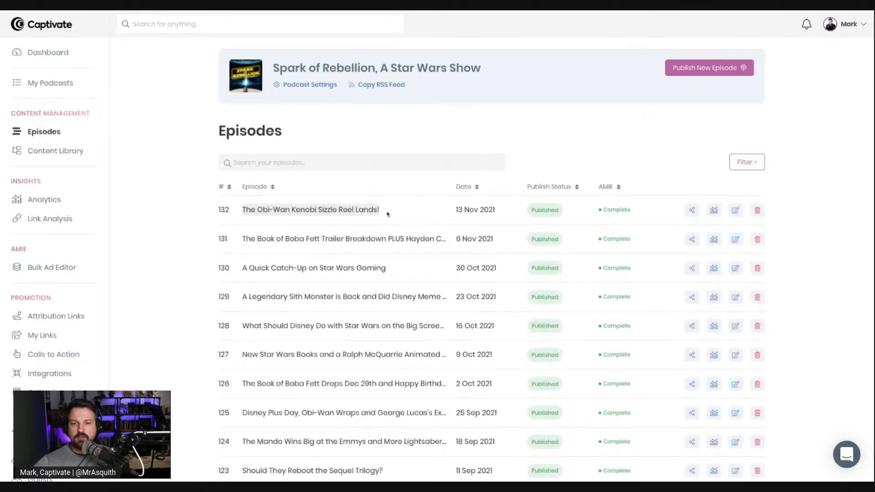
{"action": "left_click", "coordinate": [595, 144]}
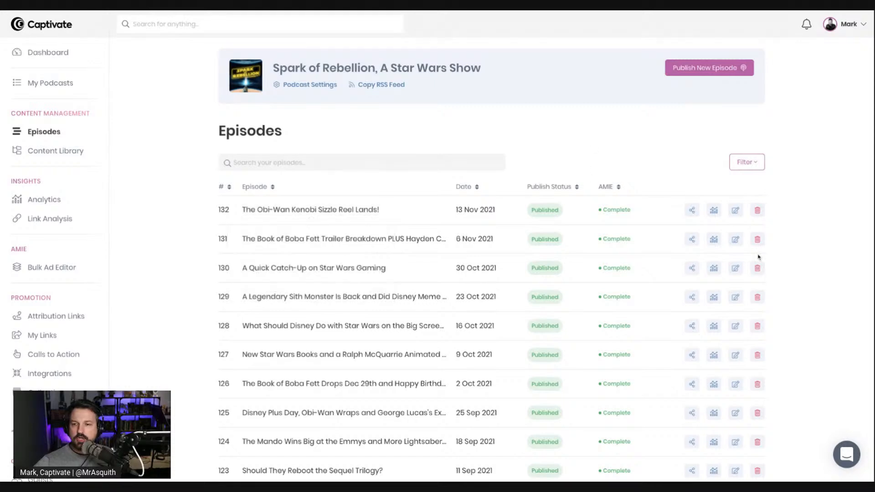
{"action": "left_click", "coordinate": [735, 210]}
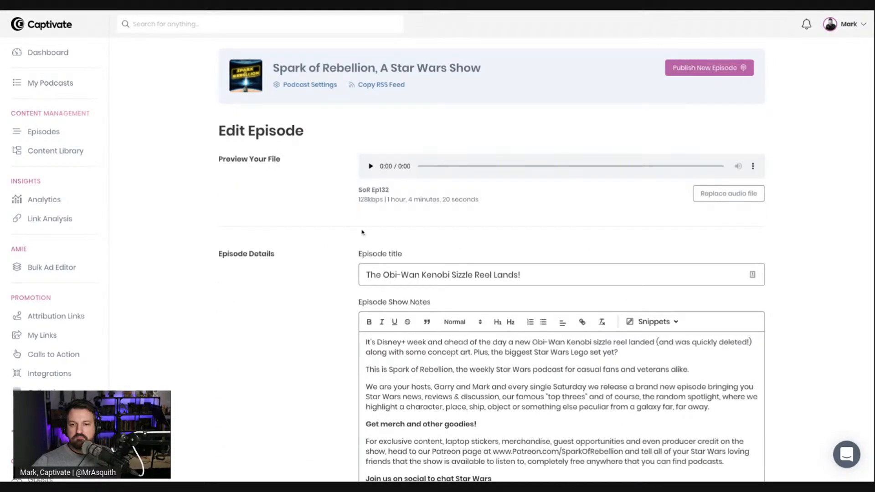
{"action": "scroll", "coordinate": [309, 237], "scroll_direction": "down", "scroll_amount": 1}
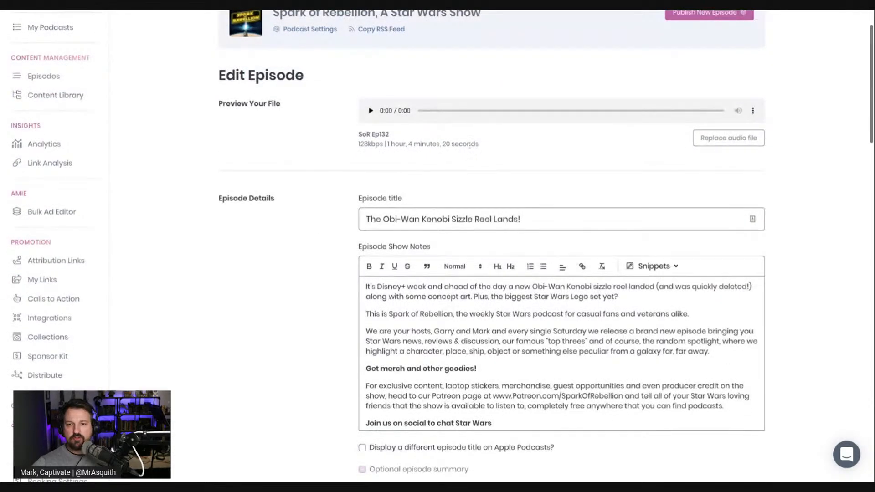
{"action": "scroll", "coordinate": [426, 171], "scroll_direction": "down", "scroll_amount": 1}
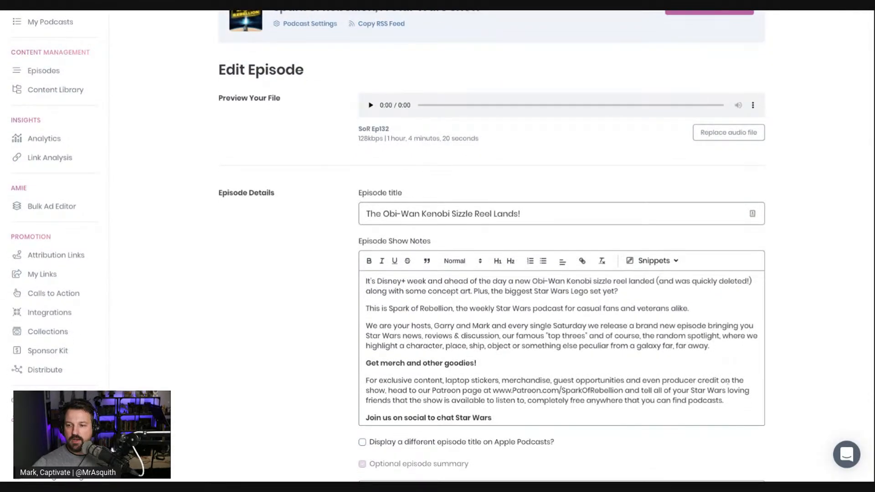
{"action": "scroll", "coordinate": [205, 345], "scroll_direction": "down", "scroll_amount": 15}
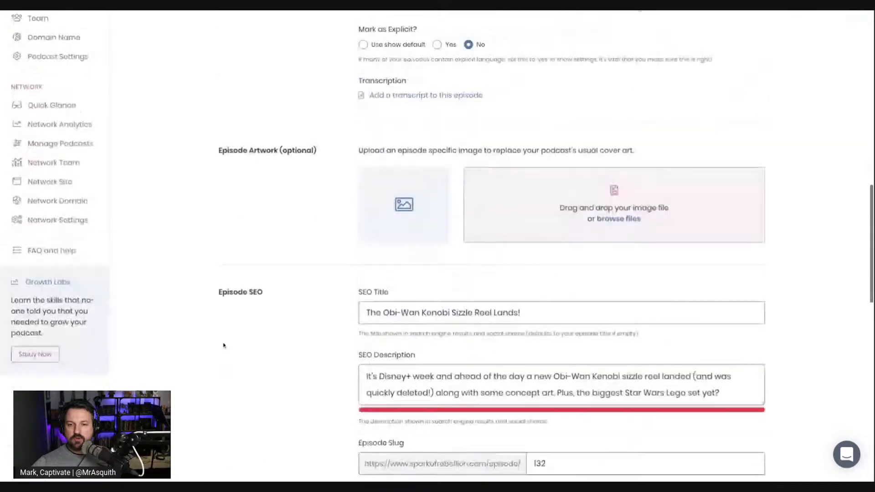
{"action": "scroll", "coordinate": [224, 345], "scroll_direction": "down", "scroll_amount": 8}
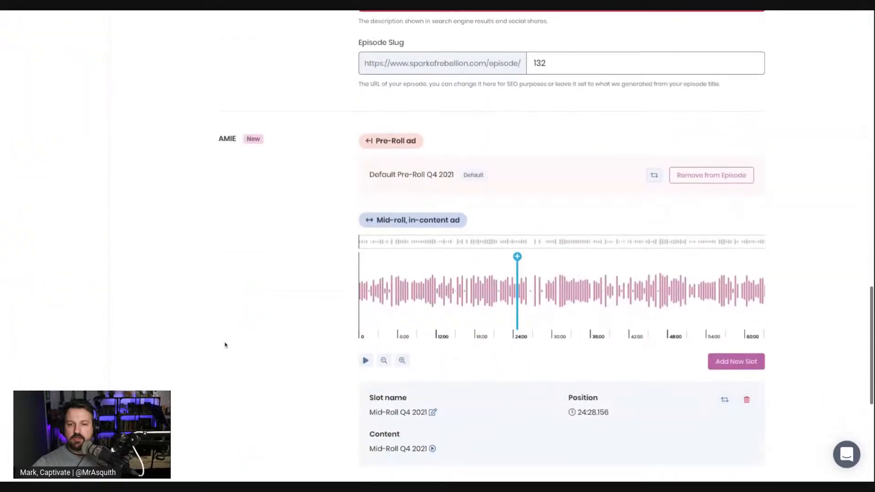
{"action": "scroll", "coordinate": [225, 345], "scroll_direction": "down", "scroll_amount": 1}
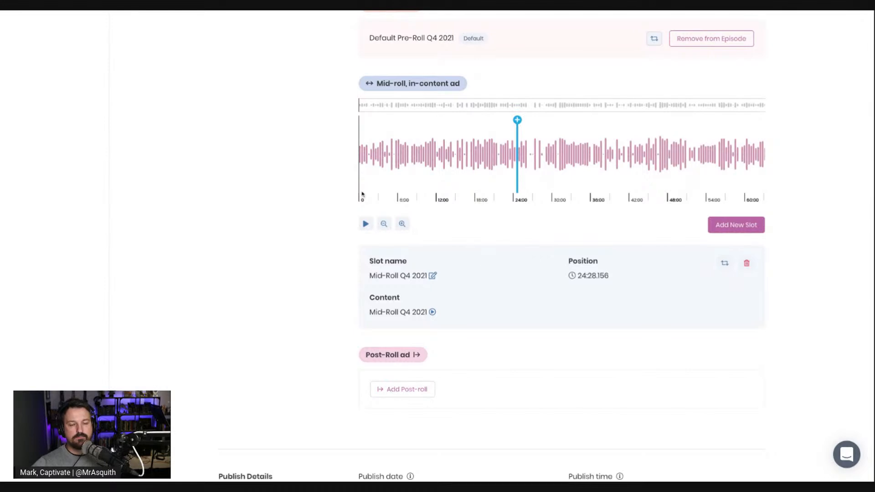
Replace the default pre-roll ad of Episode 132 with the Pre-Roll (Ep. 132) file
{"action": "scroll", "coordinate": [452, 172], "scroll_direction": "up", "scroll_amount": 3}
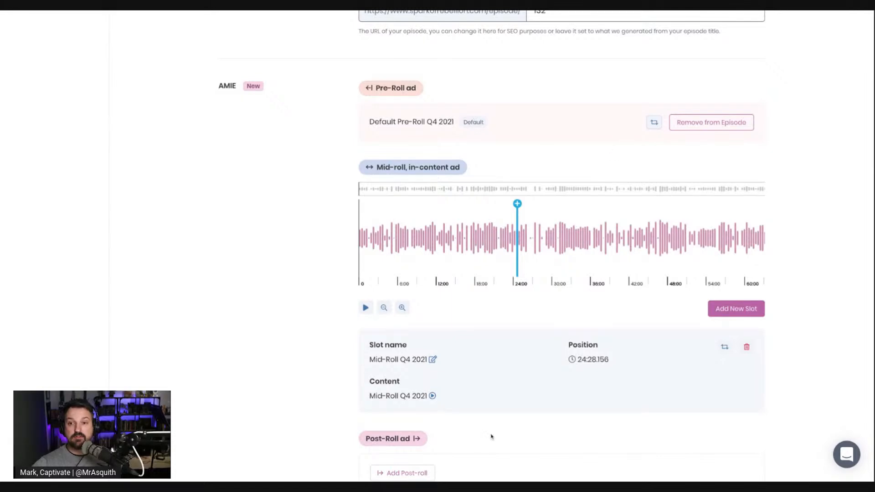
{"action": "scroll", "coordinate": [481, 435], "scroll_direction": "down", "scroll_amount": 1}
{"action": "scroll", "coordinate": [455, 419], "scroll_direction": "down", "scroll_amount": 3}
{"action": "scroll", "coordinate": [410, 393], "scroll_direction": "up", "scroll_amount": 3}
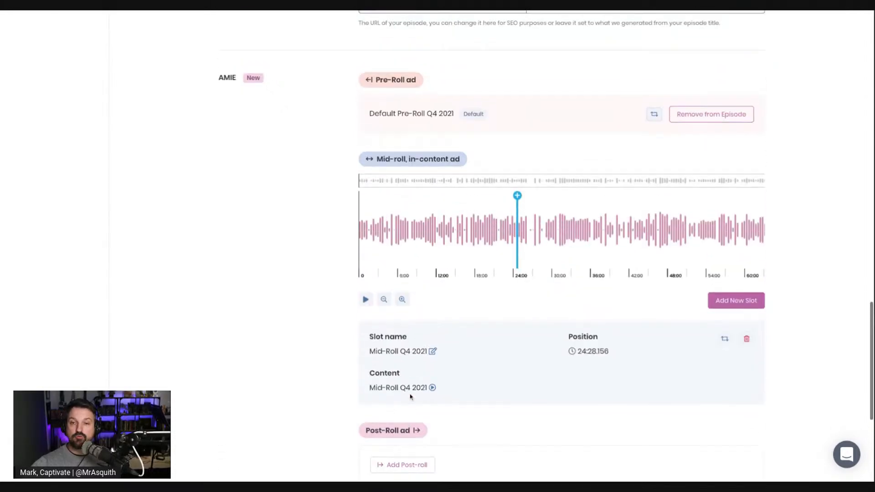
{"action": "left_click", "coordinate": [654, 116]}
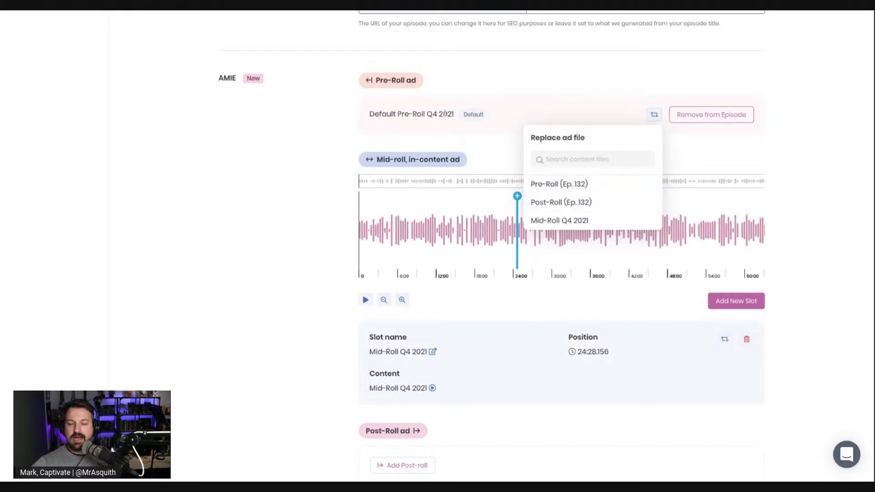
{"action": "left_click", "coordinate": [428, 114]}
{"action": "left_click", "coordinate": [653, 115]}
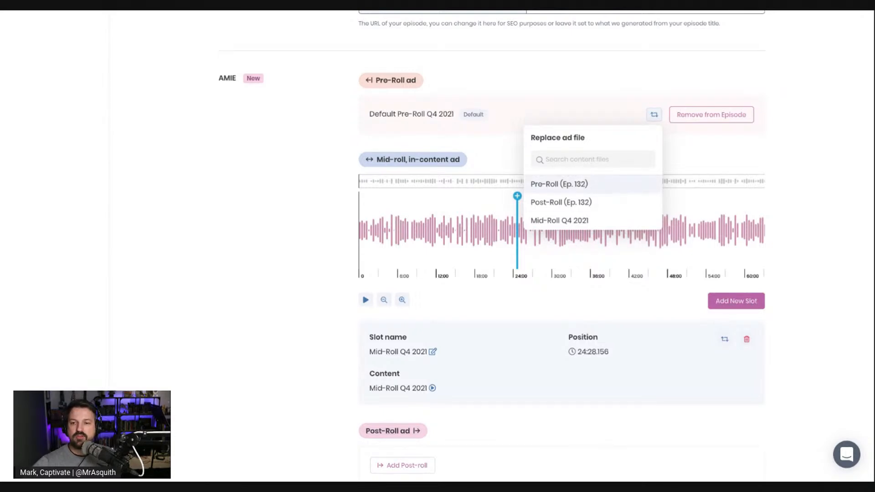
{"action": "left_click", "coordinate": [559, 183]}
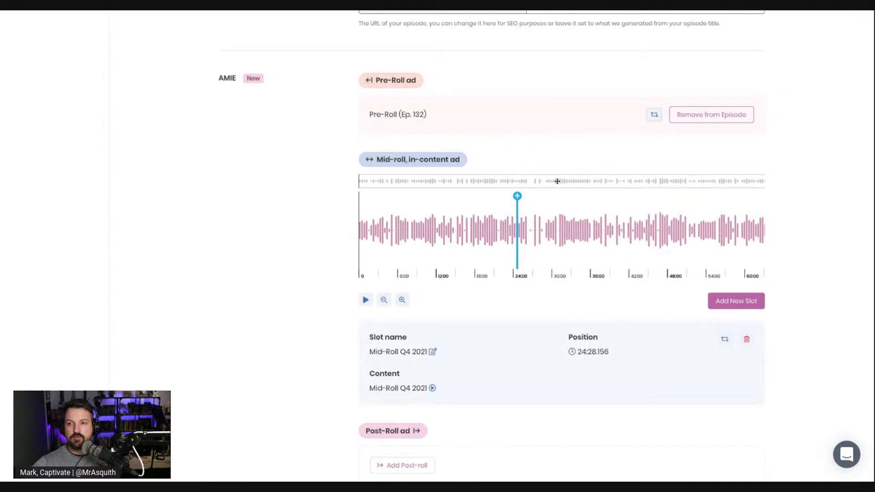
Add the Post-Roll (Ep. 132) file as the episode's post-roll ad
{"action": "scroll", "coordinate": [557, 181], "scroll_direction": "down", "scroll_amount": 3}
{"action": "scroll", "coordinate": [580, 195], "scroll_direction": "up", "scroll_amount": 1}
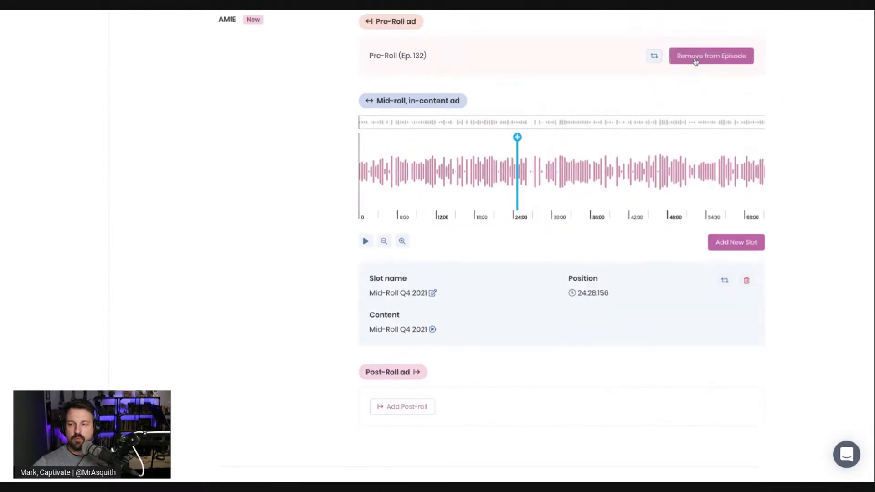
{"action": "scroll", "coordinate": [485, 271], "scroll_direction": "down", "scroll_amount": 2}
{"action": "scroll", "coordinate": [478, 280], "scroll_direction": "up", "scroll_amount": 3}
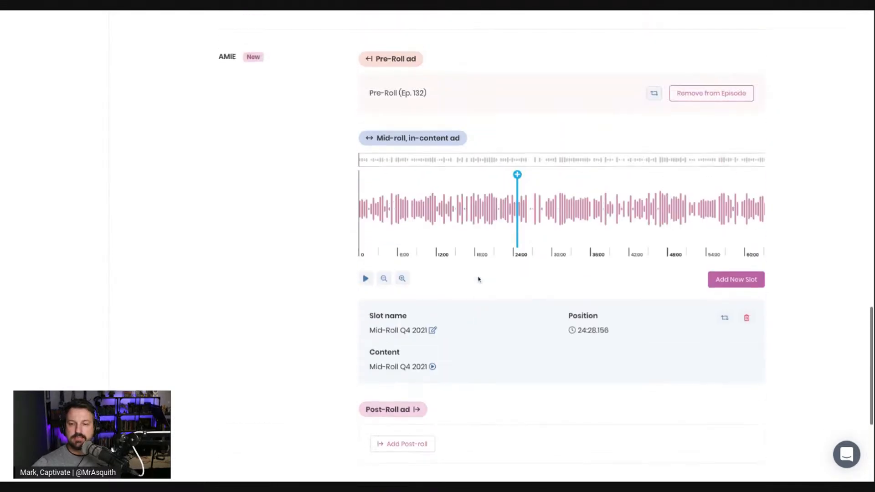
{"action": "left_click", "coordinate": [413, 444]}
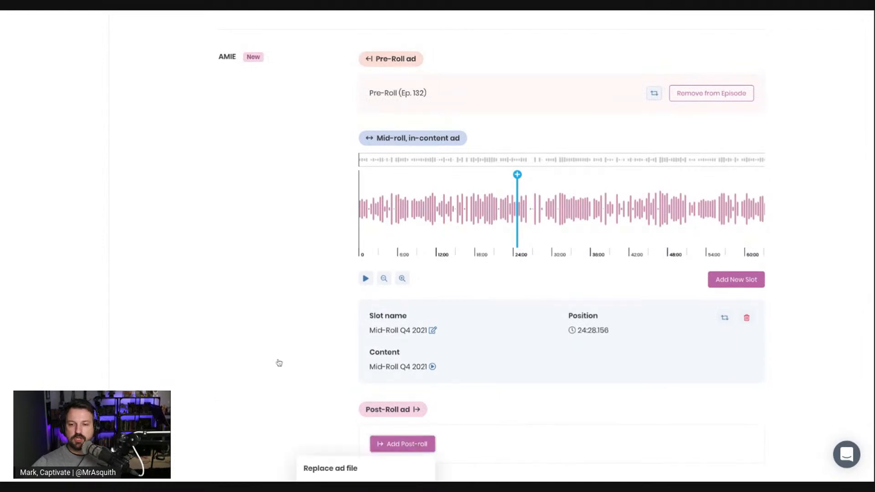
{"action": "scroll", "coordinate": [280, 361], "scroll_direction": "down", "scroll_amount": 5}
{"action": "left_click", "coordinate": [370, 328]}
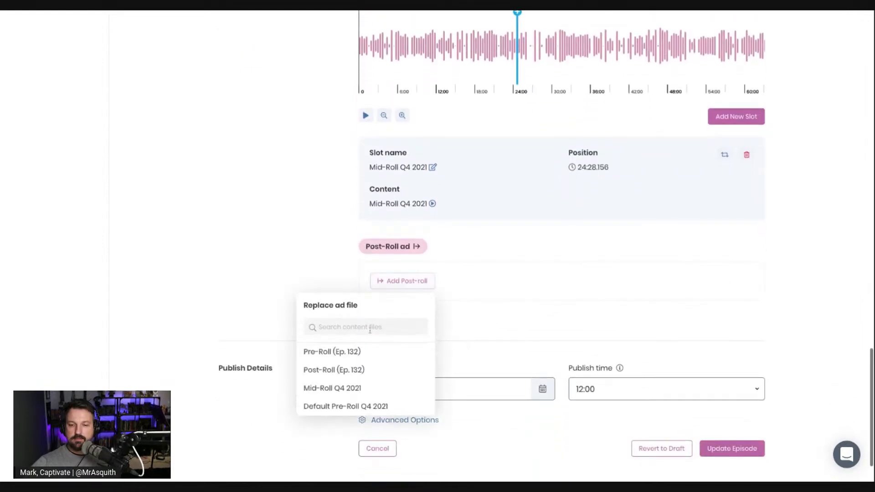
{"action": "left_click", "coordinate": [374, 377]}
Review the episode's pre-roll, mid-roll and post-roll ads, and save the updated episode
{"action": "scroll", "coordinate": [299, 278], "scroll_direction": "up", "scroll_amount": 4}
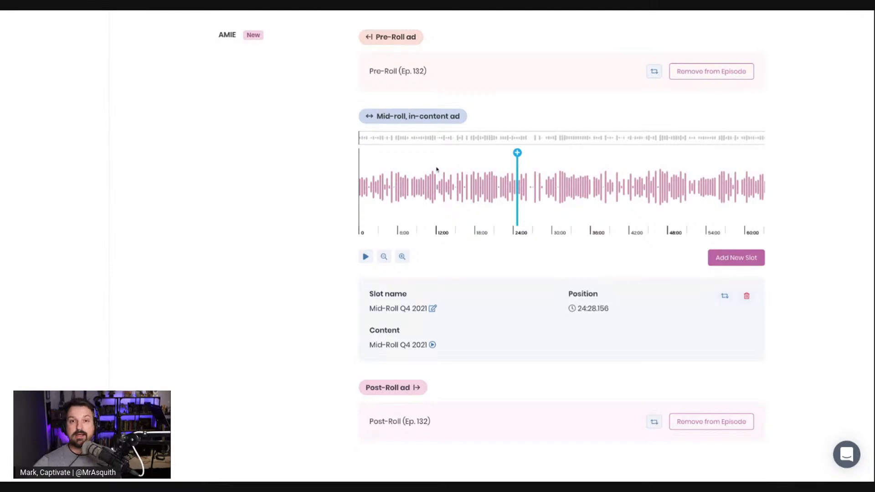
{"action": "scroll", "coordinate": [531, 262], "scroll_direction": "down", "scroll_amount": 3}
{"action": "scroll", "coordinate": [533, 265], "scroll_direction": "up", "scroll_amount": 2}
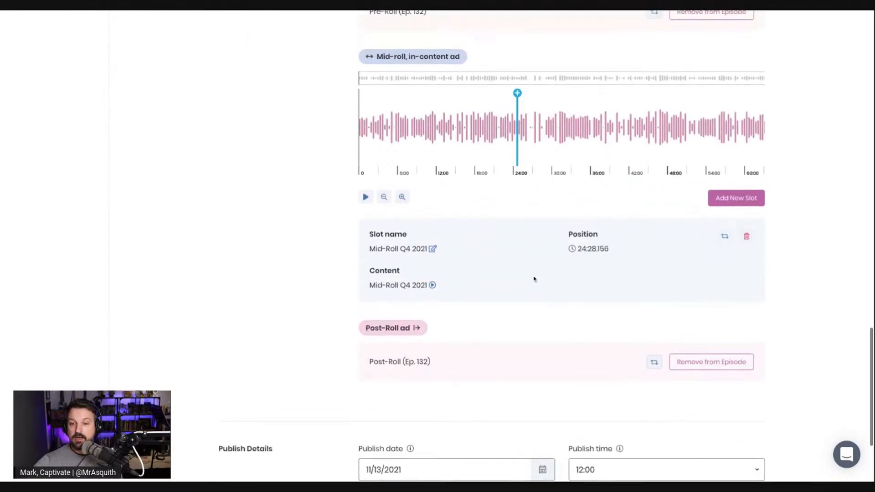
{"action": "scroll", "coordinate": [505, 241], "scroll_direction": "up", "scroll_amount": 2}
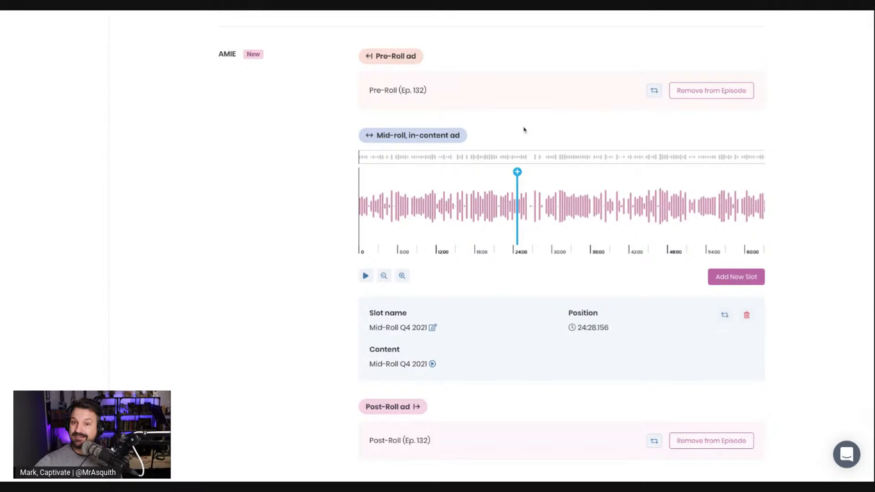
{"action": "scroll", "coordinate": [524, 129], "scroll_direction": "down", "scroll_amount": 2}
{"action": "scroll", "coordinate": [452, 351], "scroll_direction": "down", "scroll_amount": 3}
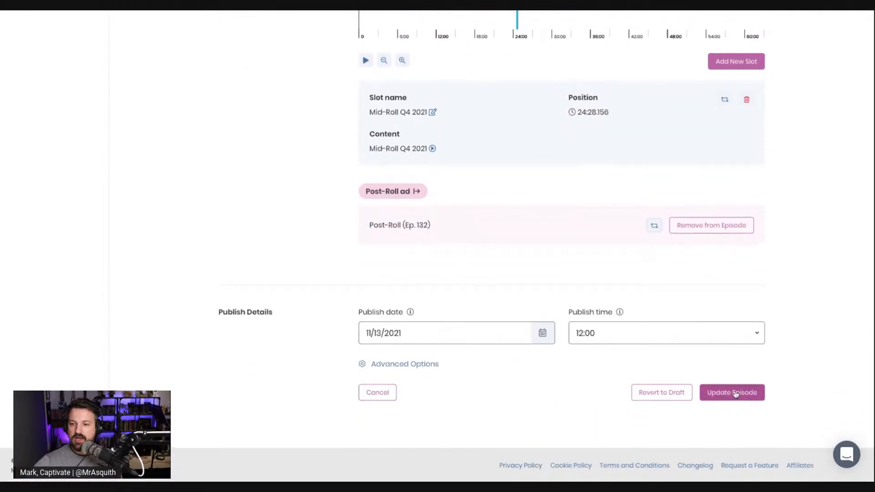
{"action": "left_click", "coordinate": [733, 392]}
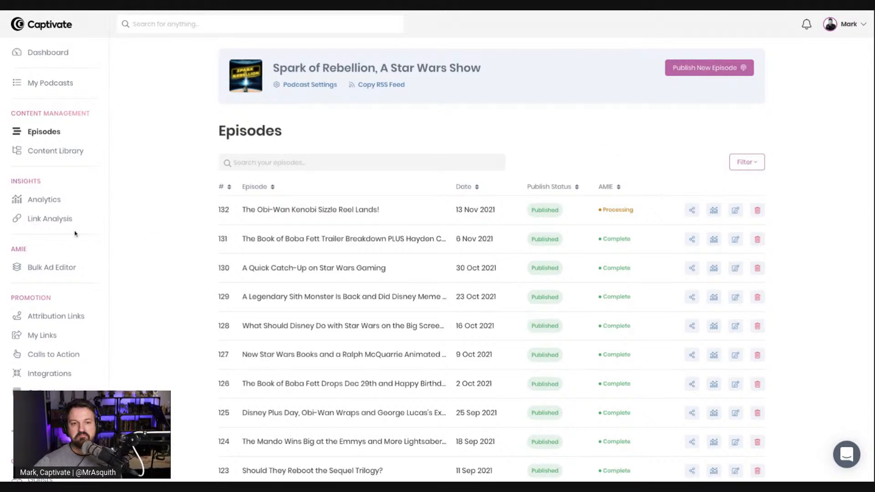
Open the Bulk Ad Editor's Bulk Slot Manager and examine the mid-roll slot listed for Episode 132
{"action": "left_click", "coordinate": [64, 272]}
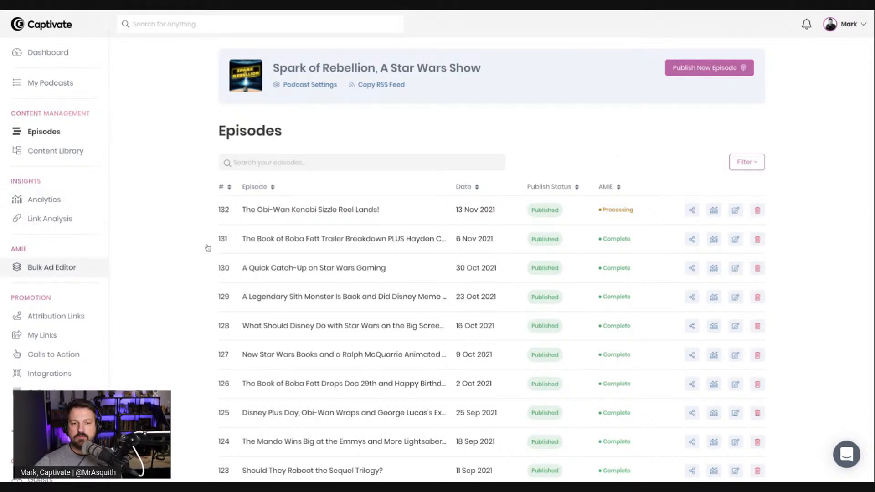
{"action": "scroll", "coordinate": [165, 234], "scroll_direction": "down", "scroll_amount": 2}
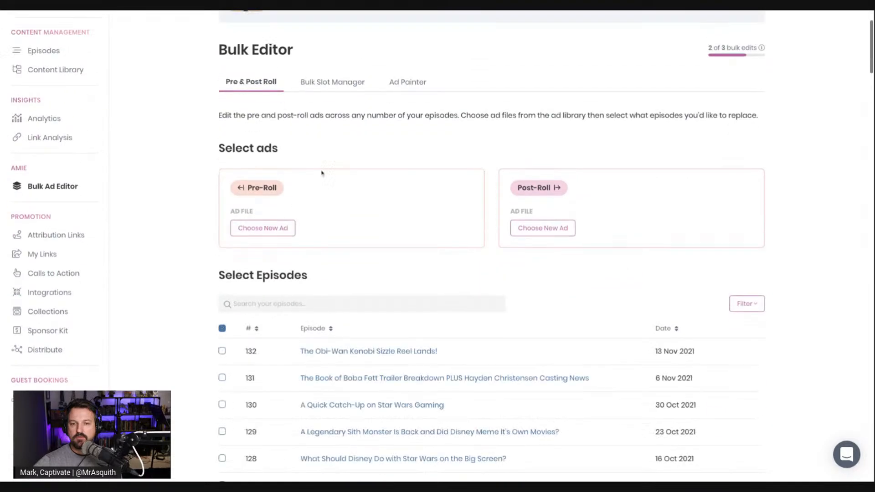
{"action": "scroll", "coordinate": [321, 173], "scroll_direction": "up", "scroll_amount": 1}
{"action": "left_click", "coordinate": [324, 117]}
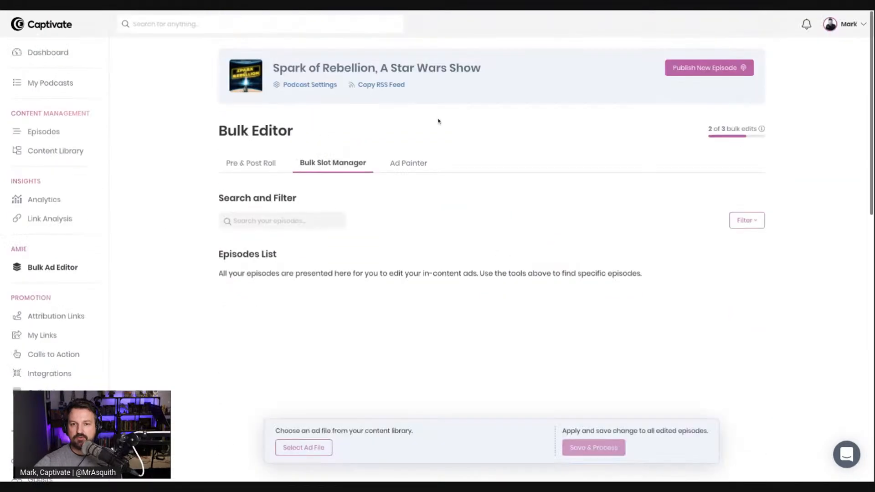
{"action": "scroll", "coordinate": [385, 246], "scroll_direction": "down", "scroll_amount": 1}
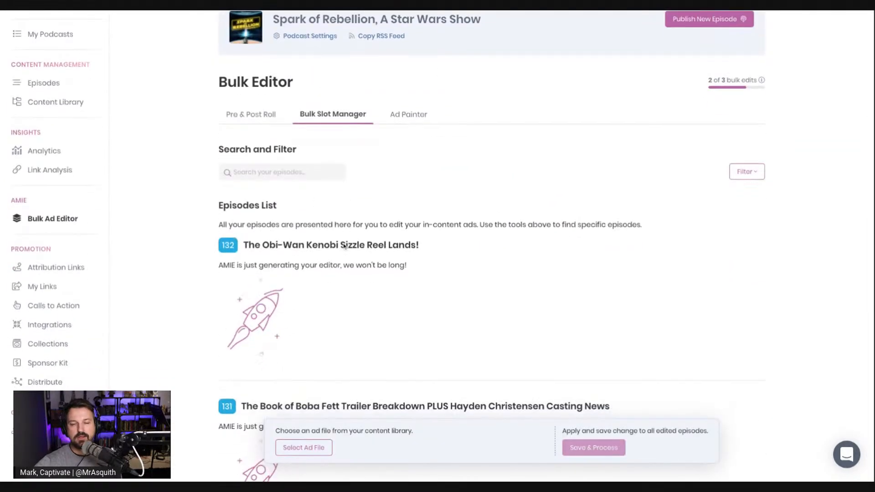
{"action": "scroll", "coordinate": [385, 246], "scroll_direction": "down", "scroll_amount": 3}
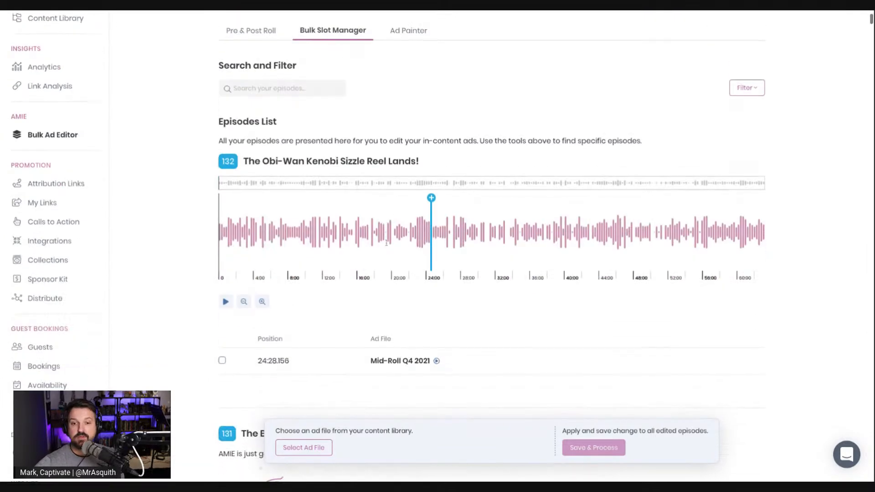
{"action": "scroll", "coordinate": [384, 248], "scroll_direction": "down", "scroll_amount": 2}
{"action": "scroll", "coordinate": [184, 190], "scroll_direction": "up", "scroll_amount": 6}
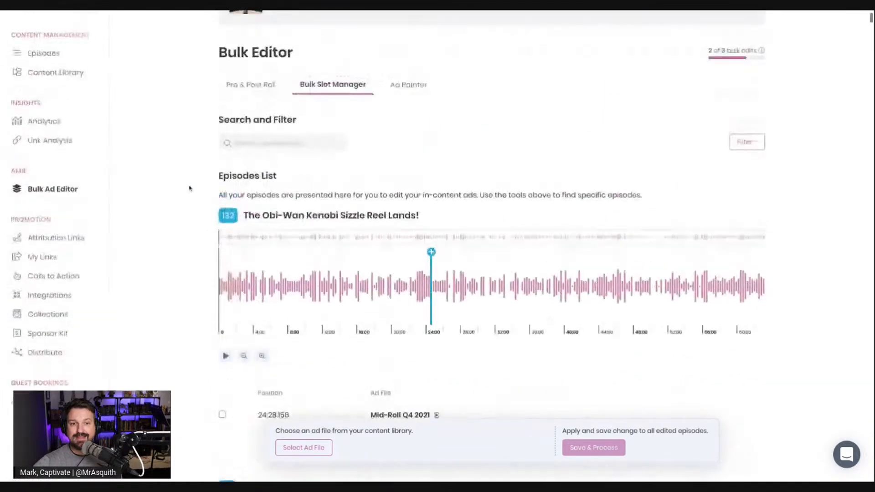
{"action": "scroll", "coordinate": [178, 189], "scroll_direction": "down", "scroll_amount": 2}
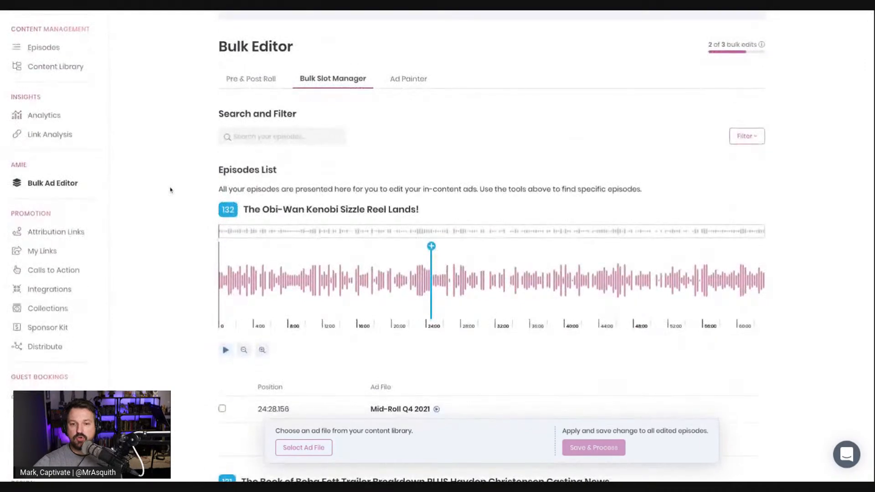
{"action": "scroll", "coordinate": [172, 190], "scroll_direction": "up", "scroll_amount": 2}
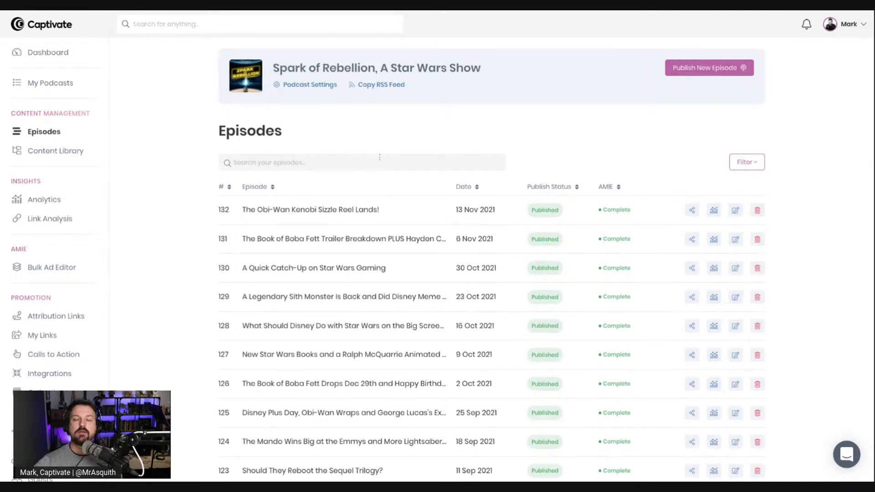
Open Episode 132 for editing from the episodes list and check the ads assigned in its AMIE section
{"action": "left_click", "coordinate": [735, 210]}
{"action": "scroll", "coordinate": [300, 210], "scroll_direction": "down", "scroll_amount": 15}
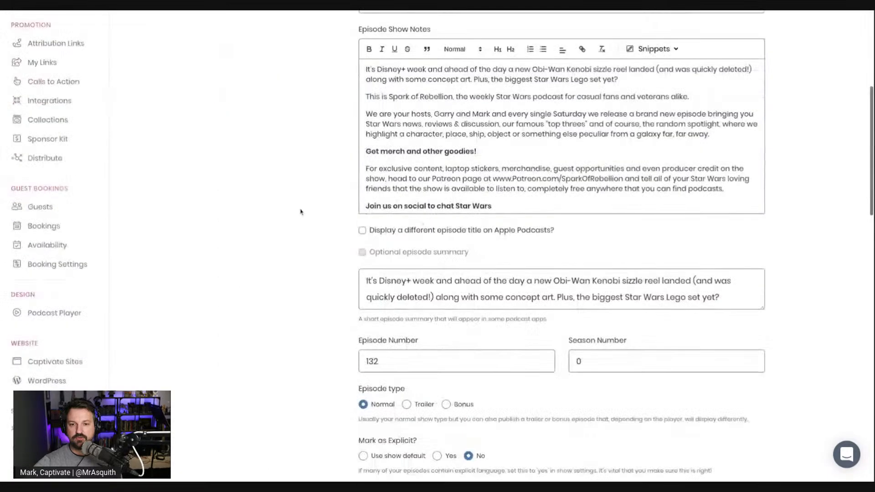
{"action": "scroll", "coordinate": [300, 214], "scroll_direction": "down", "scroll_amount": 15}
{"action": "scroll", "coordinate": [299, 214], "scroll_direction": "up", "scroll_amount": 5}
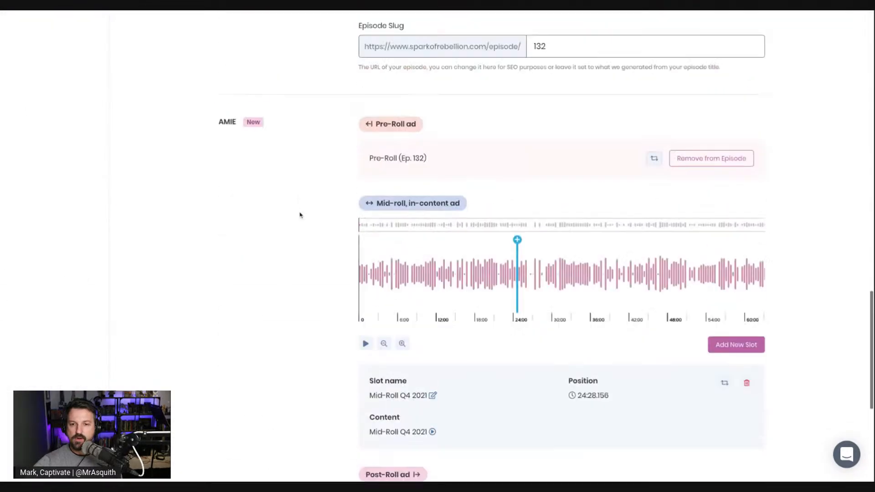
{"action": "scroll", "coordinate": [476, 286], "scroll_direction": "down", "scroll_amount": 2}
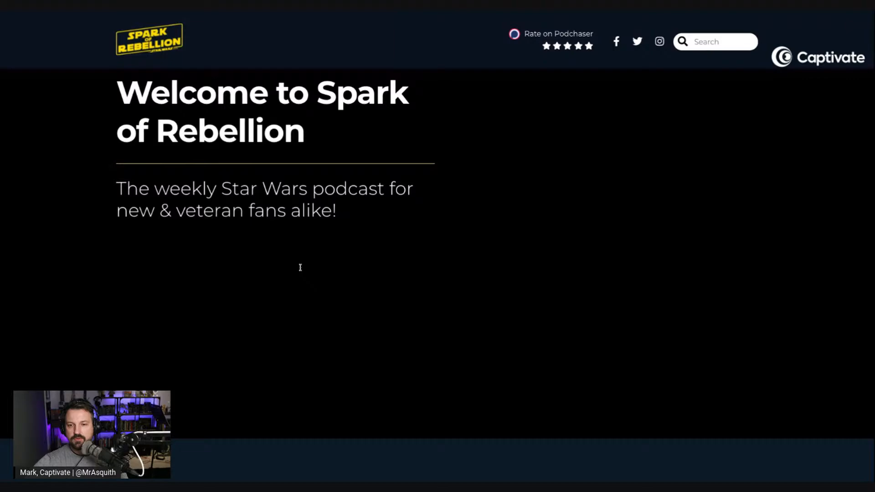
Switch to the Spark of Rebellion website and play the openings of Episode 132 and Episode 131 to compare their pre-rolls
{"action": "left_click", "coordinate": [399, 304]}
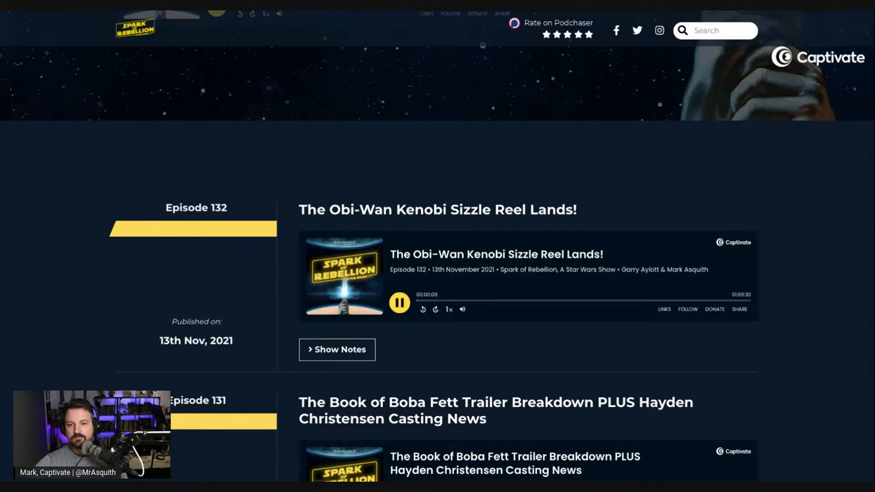
{"action": "scroll", "coordinate": [399, 303], "scroll_direction": "down", "scroll_amount": 3}
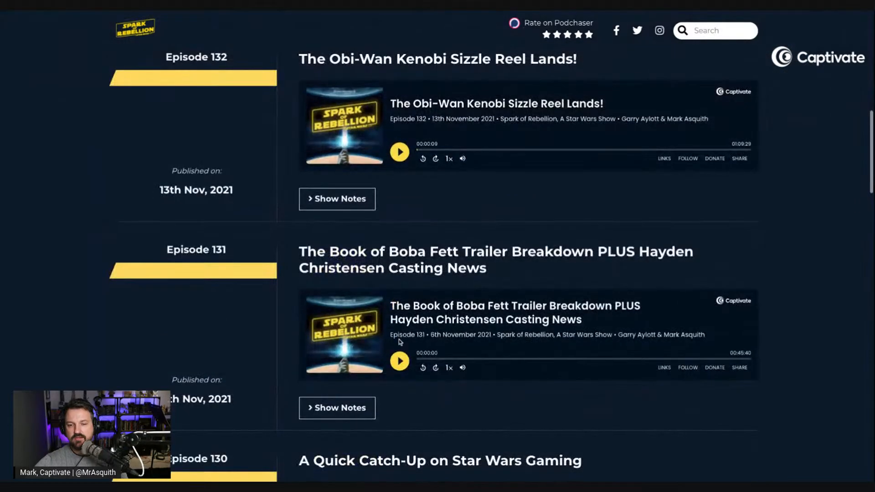
{"action": "left_click", "coordinate": [400, 360]}
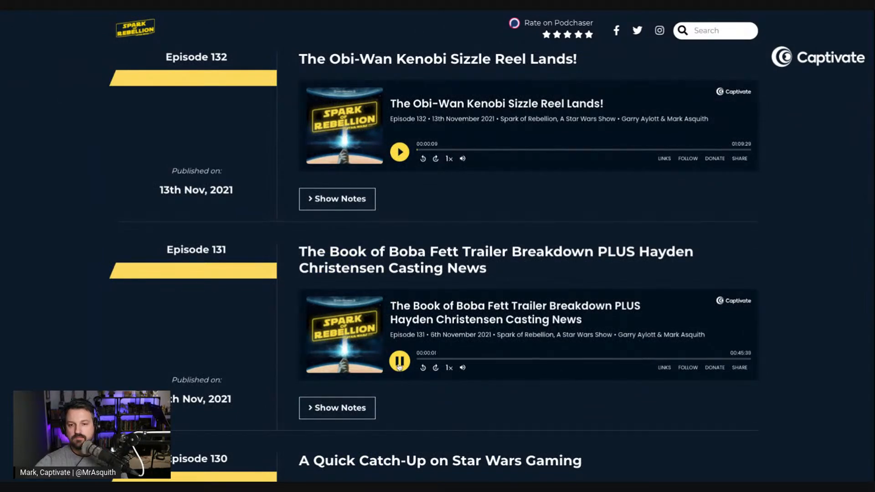
{"action": "left_click", "coordinate": [399, 361]}
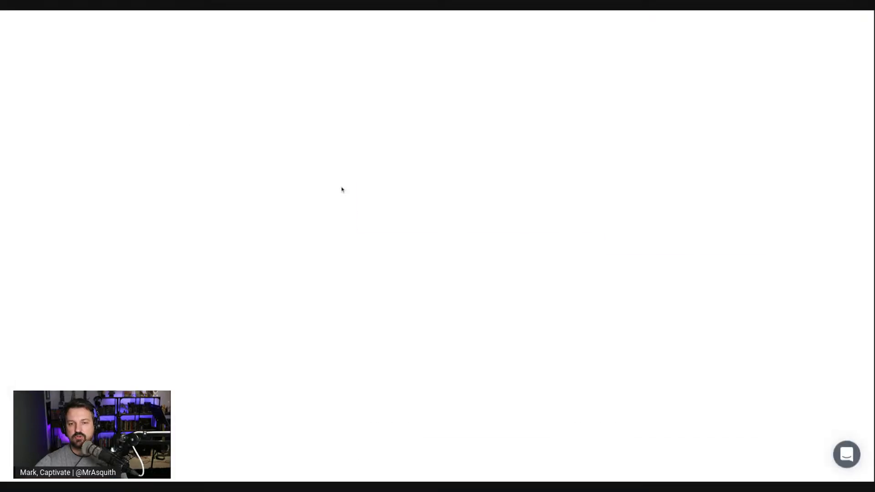
Return to Captivate, open the Bulk Ad Editor, look over the Ad Painter and switch to the Bulk Slot Manager
{"action": "scroll", "coordinate": [82, 62], "scroll_direction": "down", "scroll_amount": 1}
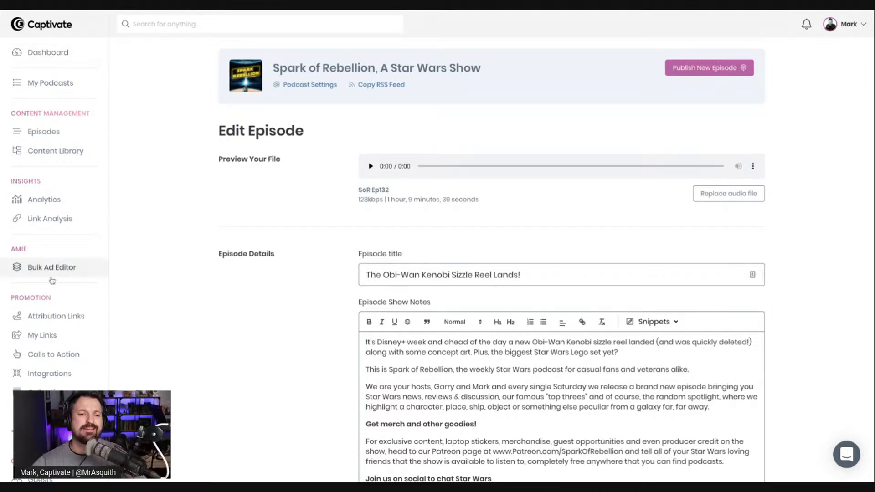
{"action": "left_click", "coordinate": [108, 267]}
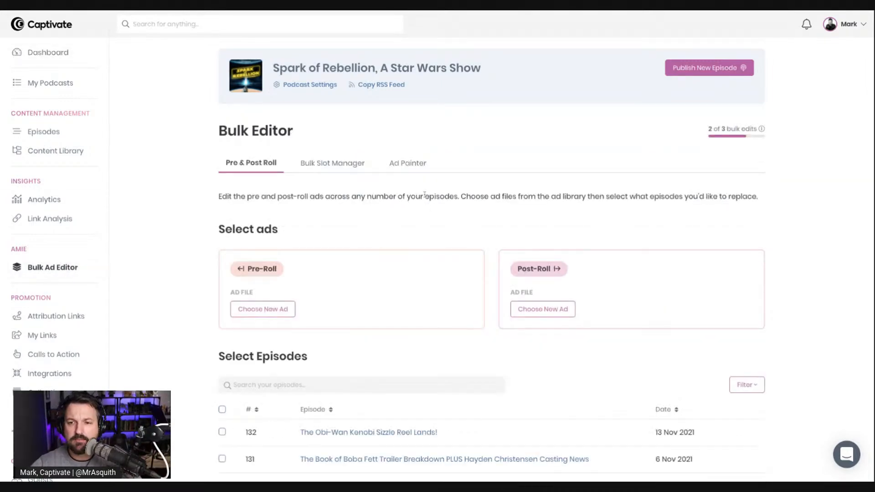
{"action": "left_click", "coordinate": [409, 164]}
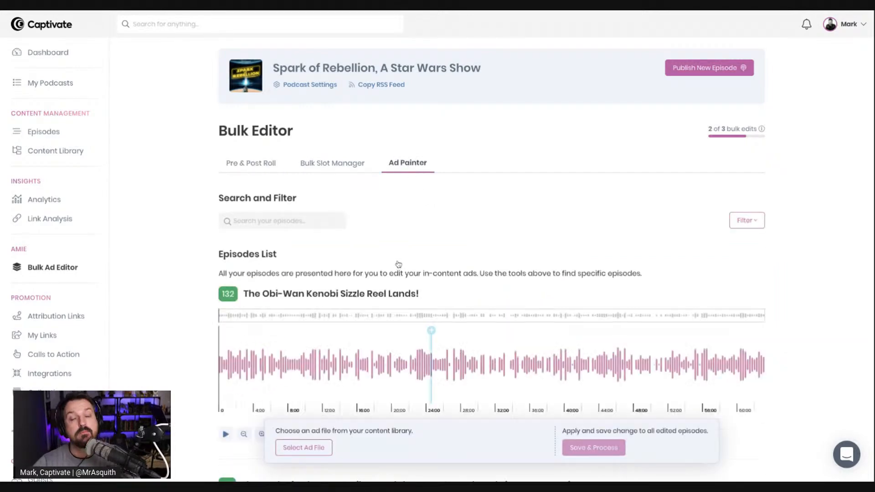
{"action": "scroll", "coordinate": [377, 231], "scroll_direction": "down", "scroll_amount": 3}
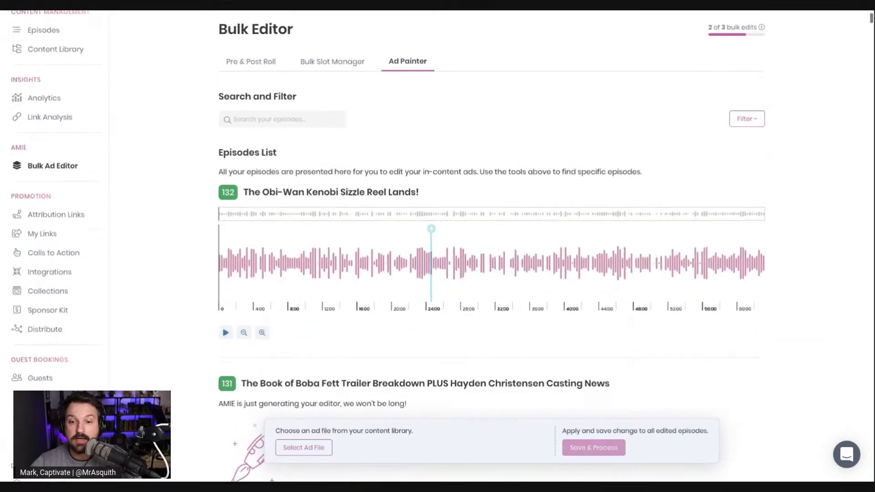
{"action": "left_click", "coordinate": [342, 61]}
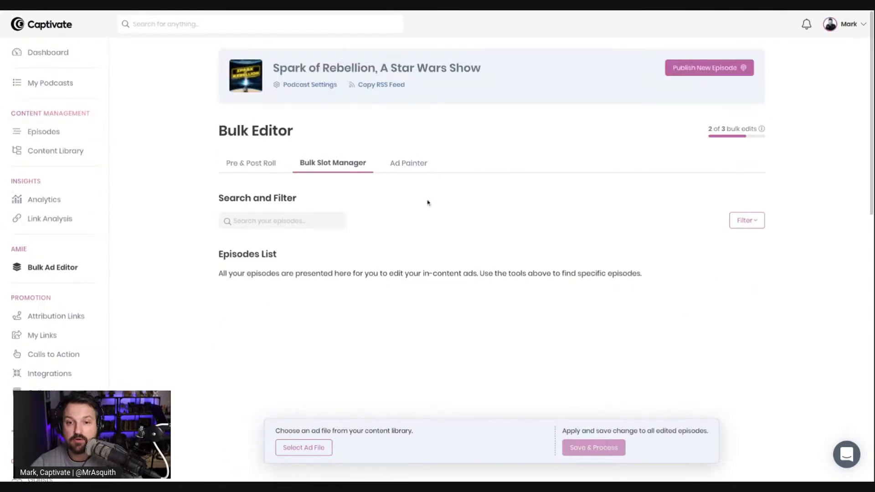